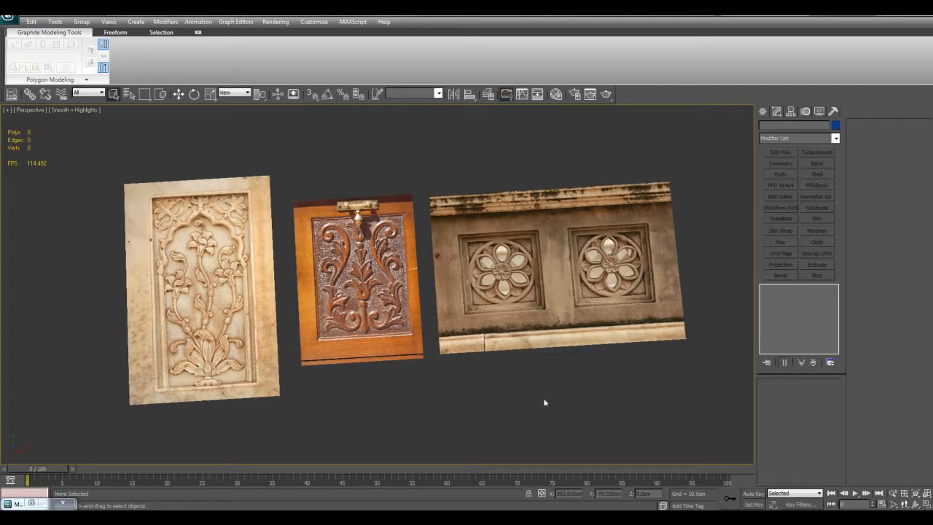
{"action": "middle_click_drag", "start_coordinate": [608, 406], "coordinate": [596, 403]}
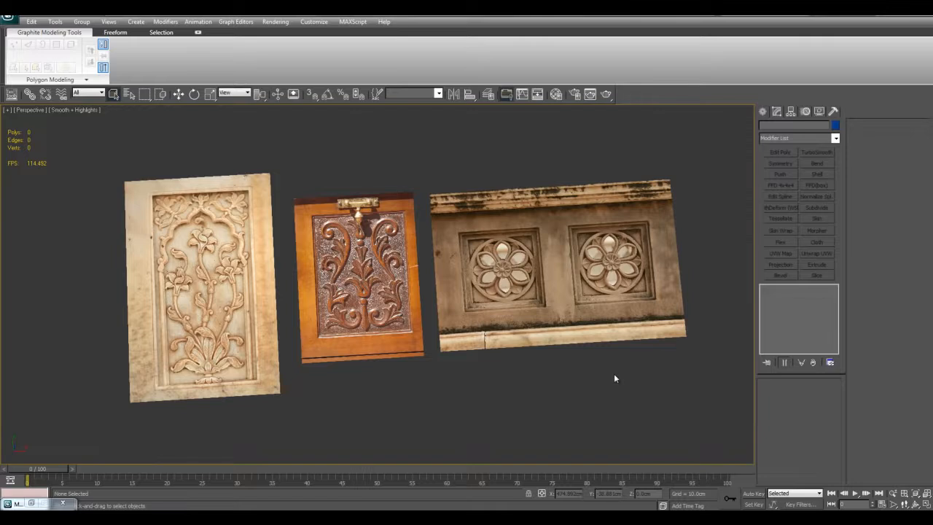
{"action": "middle_click_drag", "start_coordinate": [569, 372], "coordinate": [611, 394]}
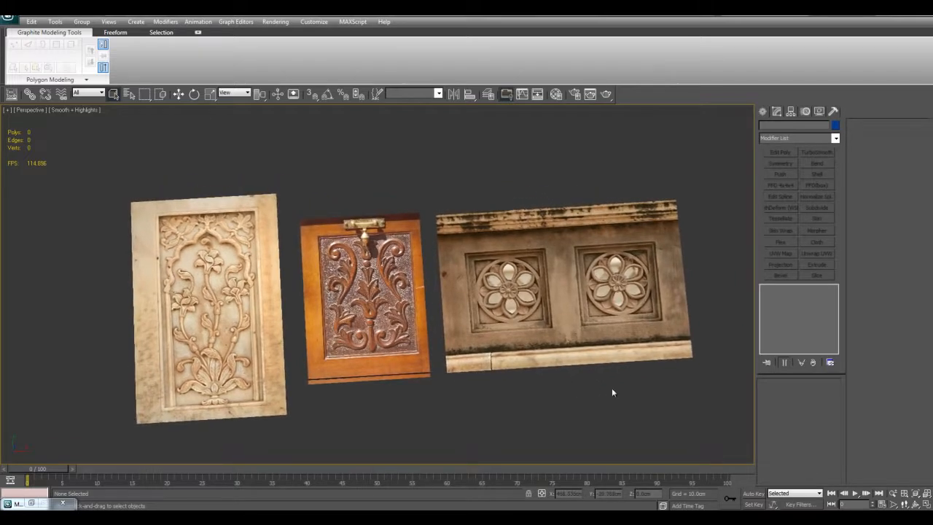
{"action": "mouse_move", "coordinate": [612, 392]}
{"action": "middle_mouse_down"}
{"action": "mouse_move", "coordinate": [600, 386]}
{"action": "mouse_move", "coordinate": [656, 377]}
{"action": "mouse_move", "coordinate": [603, 385]}
{"action": "mouse_move", "coordinate": [635, 396]}
{"action": "mouse_move", "coordinate": [625, 400]}
{"action": "middle_mouse_up"}
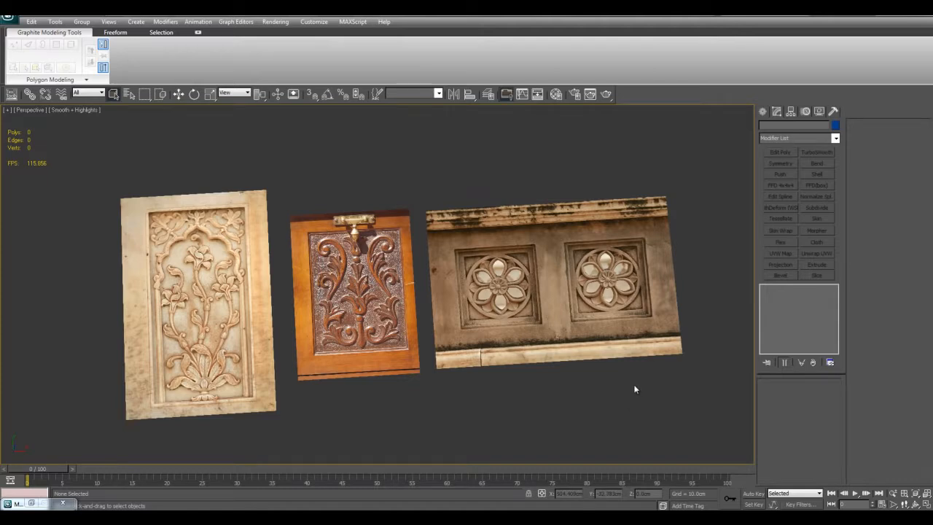
{"action": "middle_click_drag", "start_coordinate": [638, 400], "coordinate": [664, 396]}
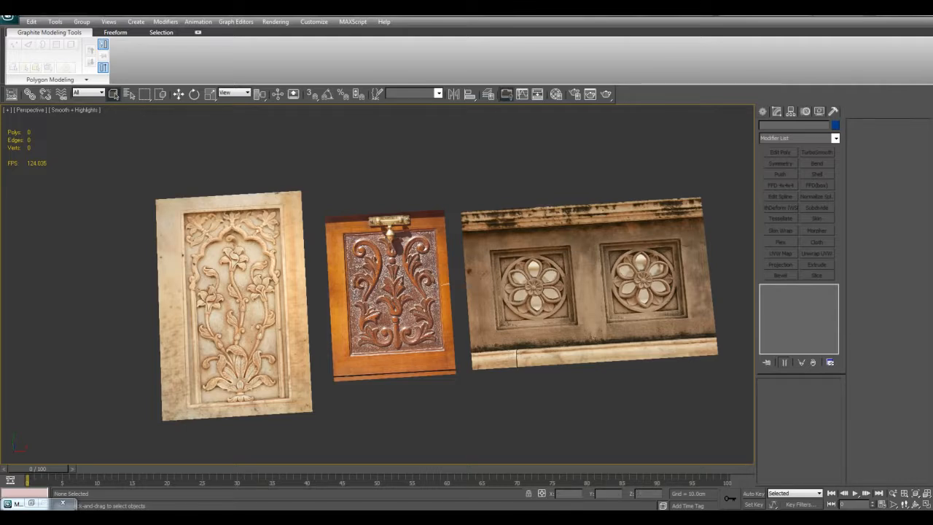
{"action": "middle_click_drag", "start_coordinate": [650, 401], "coordinate": [603, 398]}
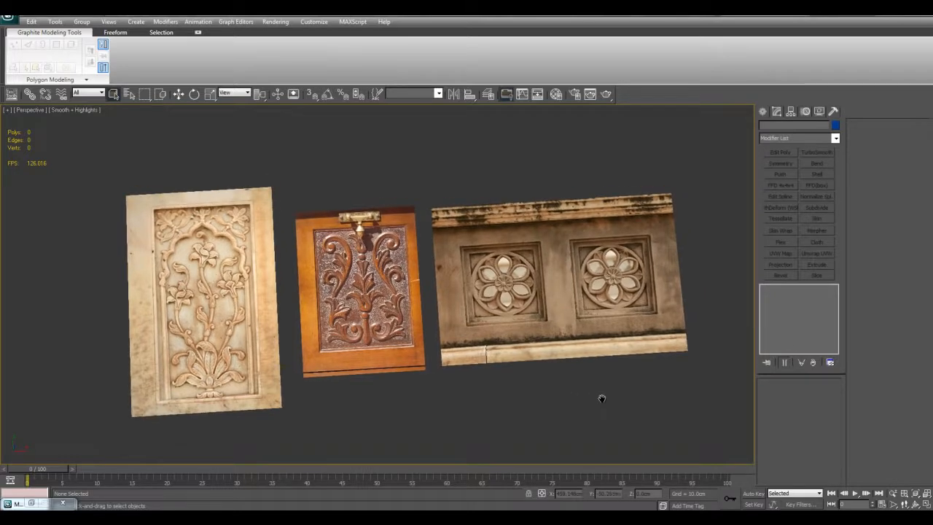
{"action": "middle_click_drag", "start_coordinate": [604, 403], "coordinate": [631, 404]}
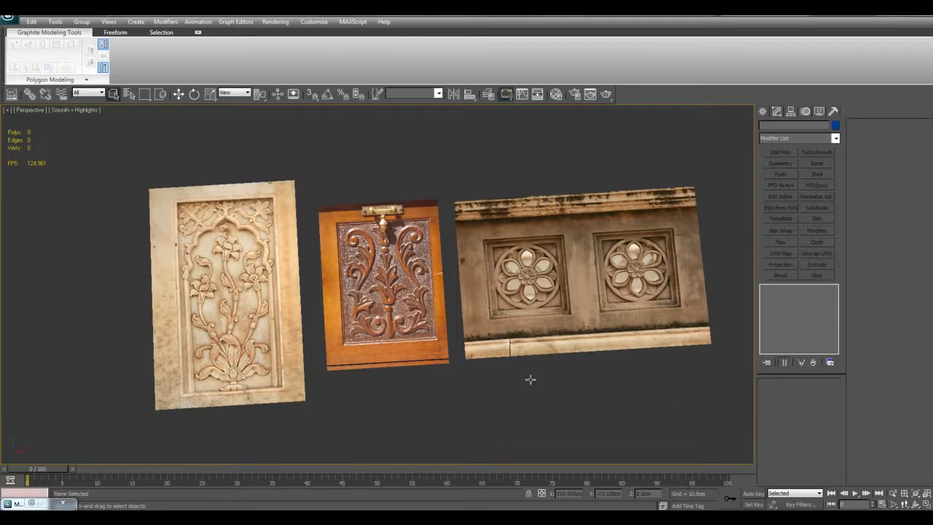
- View the armoured robot reference image in Windows Photo Viewer and return to the 3ds Max scene
{"action": "left_click", "coordinate": [346, 513]}
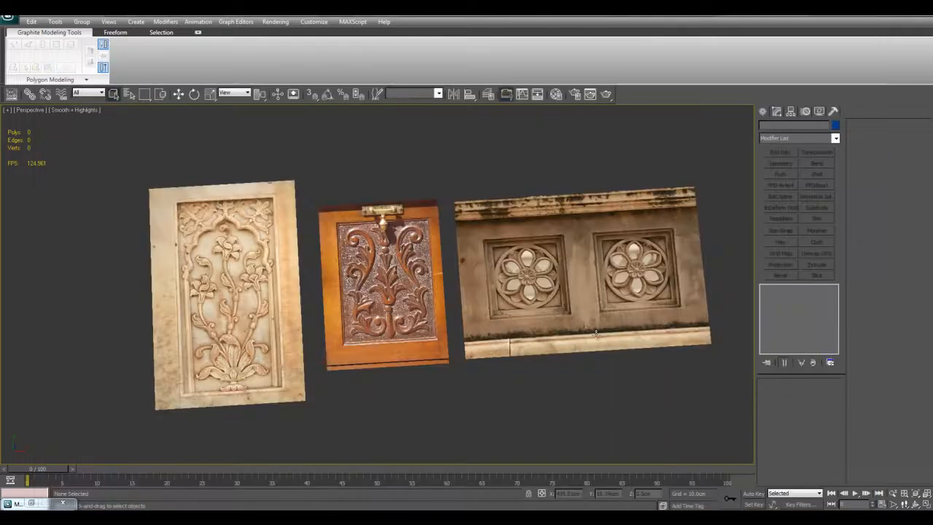
{"action": "middle_click_drag", "start_coordinate": [617, 379], "coordinate": [631, 357]}
{"action": "middle_click_drag", "start_coordinate": [547, 334], "coordinate": [540, 339]}
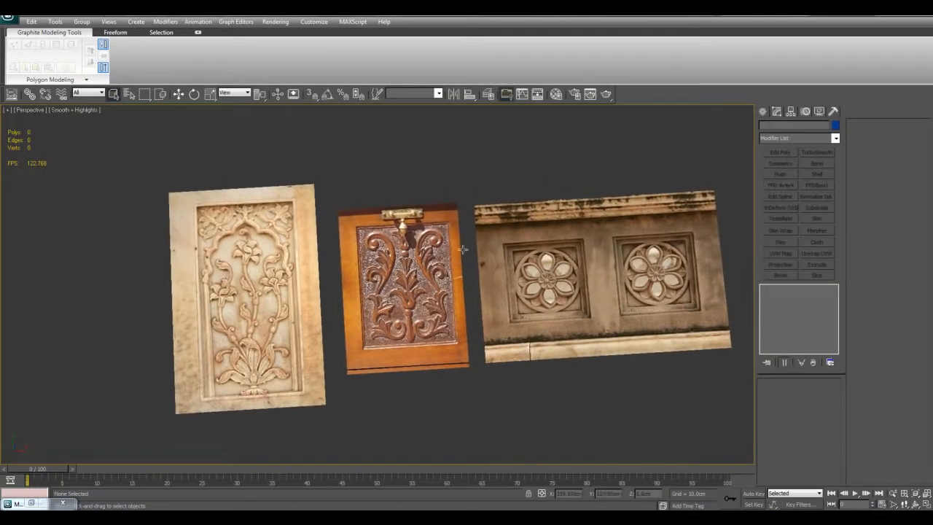
- Examine the carved ornament on the marble floral panel and the wooden door panel
{"action": "scroll", "coordinate": [305, 322], "scroll_direction": "up", "scroll_amount": 3}
{"action": "middle_click_drag", "start_coordinate": [314, 296], "coordinate": [435, 240]}
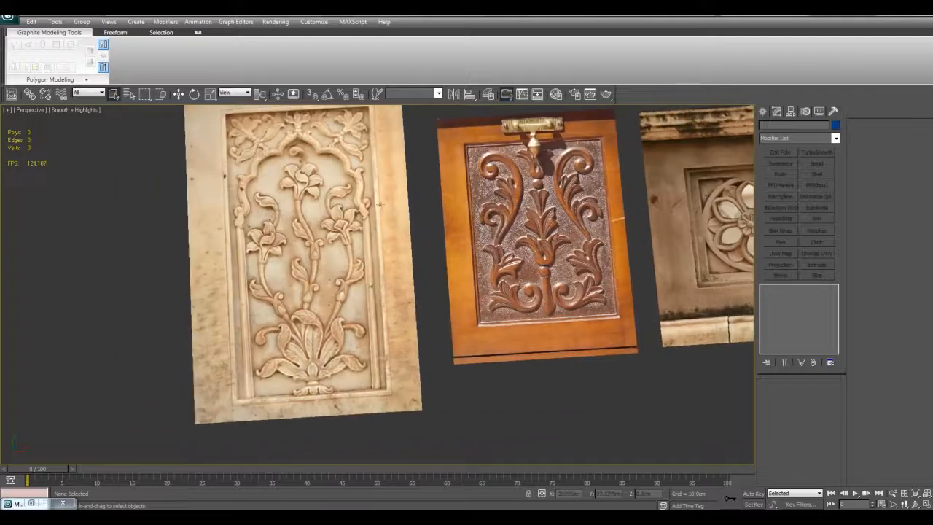
{"action": "middle_click_drag", "start_coordinate": [402, 284], "coordinate": [288, 277]}
{"action": "middle_click_drag", "start_coordinate": [543, 230], "coordinate": [487, 237]}
{"action": "middle_click_drag", "start_coordinate": [189, 273], "coordinate": [286, 279]}
{"action": "scroll", "coordinate": [360, 244], "scroll_direction": "down", "scroll_amount": 3}
{"action": "scroll", "coordinate": [360, 243], "scroll_direction": "up", "scroll_amount": 3}
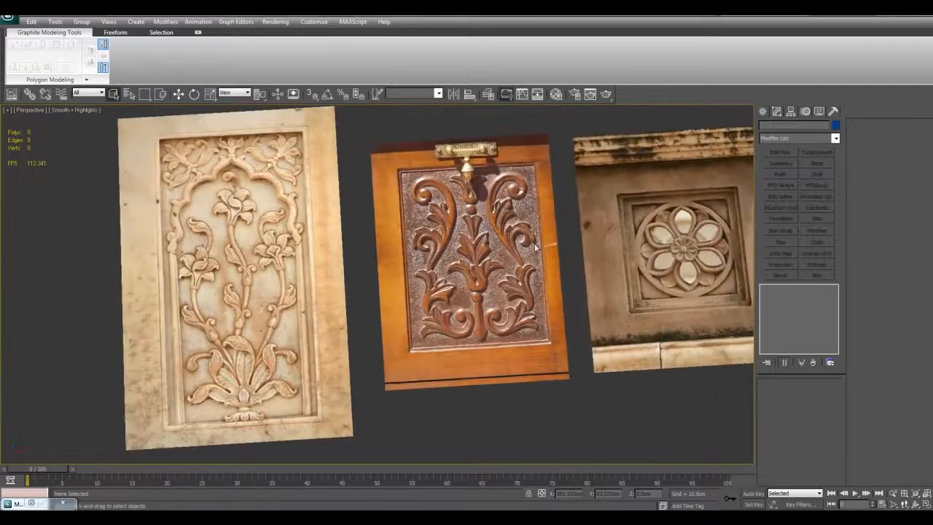
{"action": "scroll", "coordinate": [454, 255], "scroll_direction": "down", "scroll_amount": 3}
{"action": "left_click", "coordinate": [269, 259]}
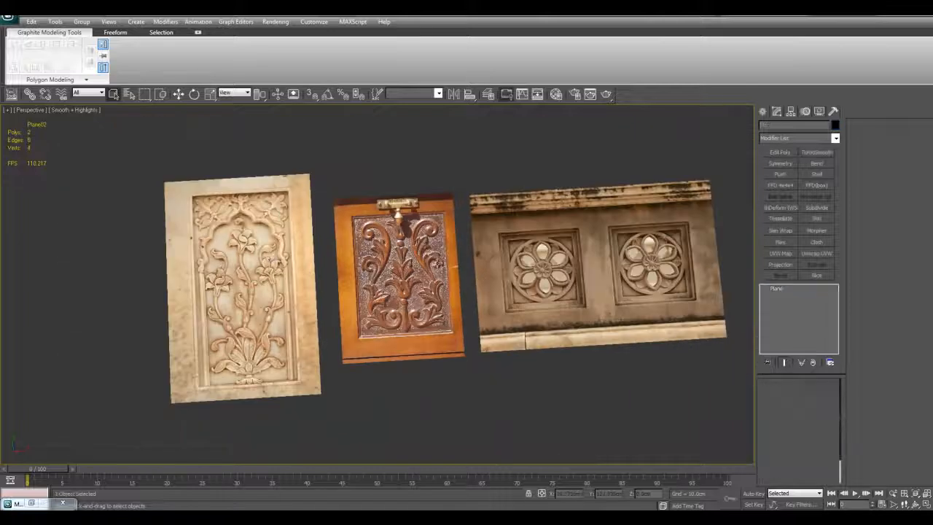
{"action": "left_click", "coordinate": [586, 405]}
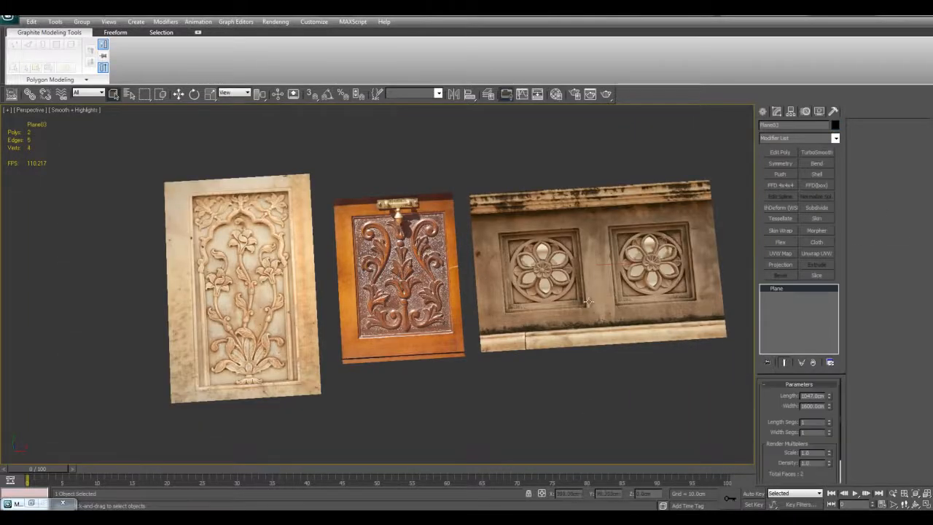
- Compare the stone rosette wall with the wooden and marble panels, looking at their overall ornament layout
{"action": "middle_click_drag", "start_coordinate": [506, 363], "coordinate": [636, 338]}
{"action": "scroll", "coordinate": [637, 337], "scroll_direction": "up", "scroll_amount": 3}
{"action": "middle_click_drag", "start_coordinate": [715, 295], "coordinate": [482, 268]}
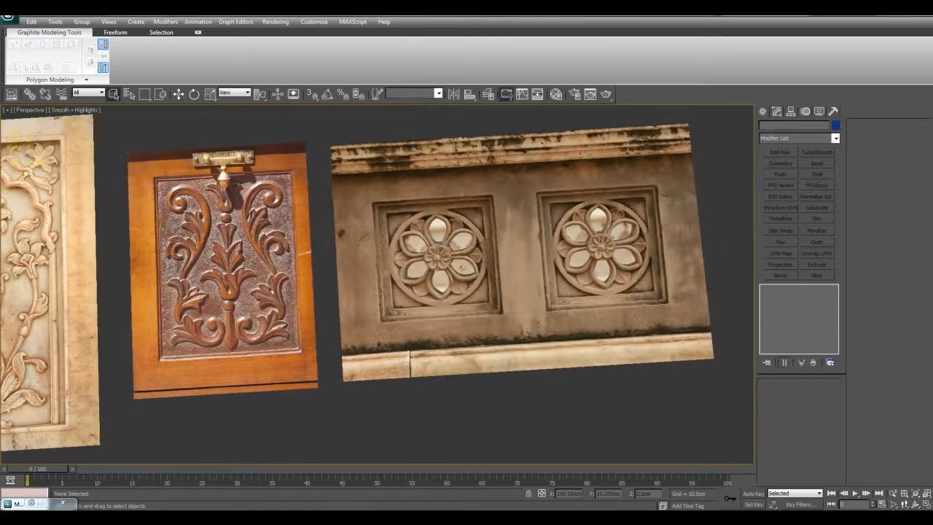
{"action": "middle_click_drag", "start_coordinate": [379, 309], "coordinate": [616, 304]}
{"action": "middle_click_drag", "start_coordinate": [338, 293], "coordinate": [517, 243]}
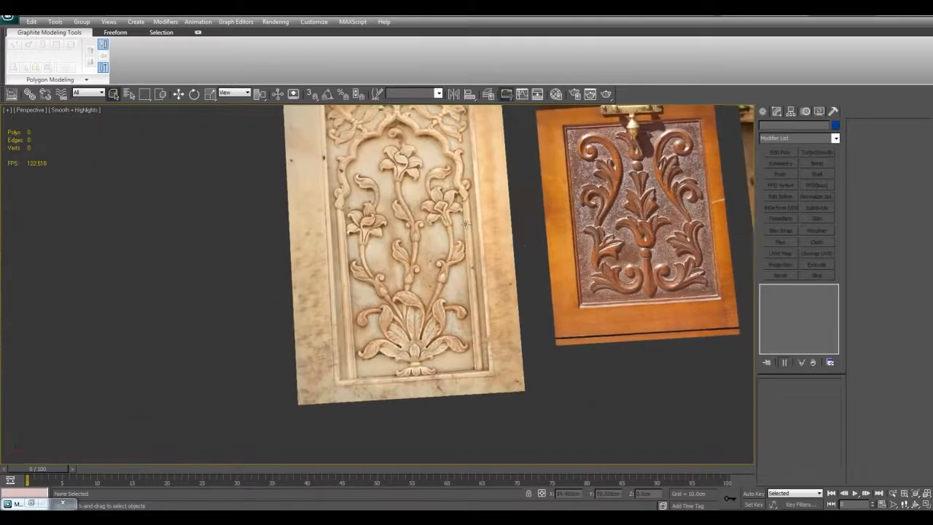
{"action": "middle_click_drag", "start_coordinate": [469, 226], "coordinate": [462, 266]}
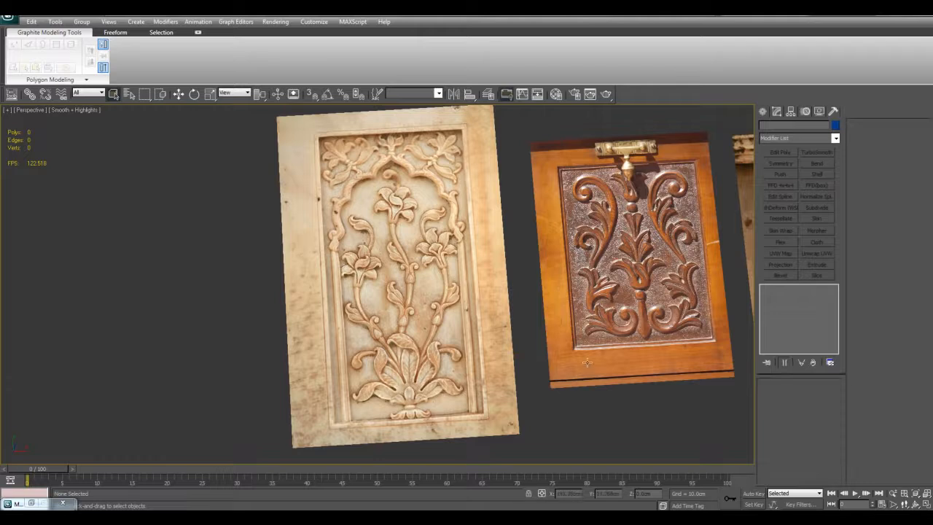
{"action": "scroll", "coordinate": [575, 362], "scroll_direction": "down", "scroll_amount": 3}
{"action": "middle_click_drag", "start_coordinate": [479, 350], "coordinate": [414, 363]}
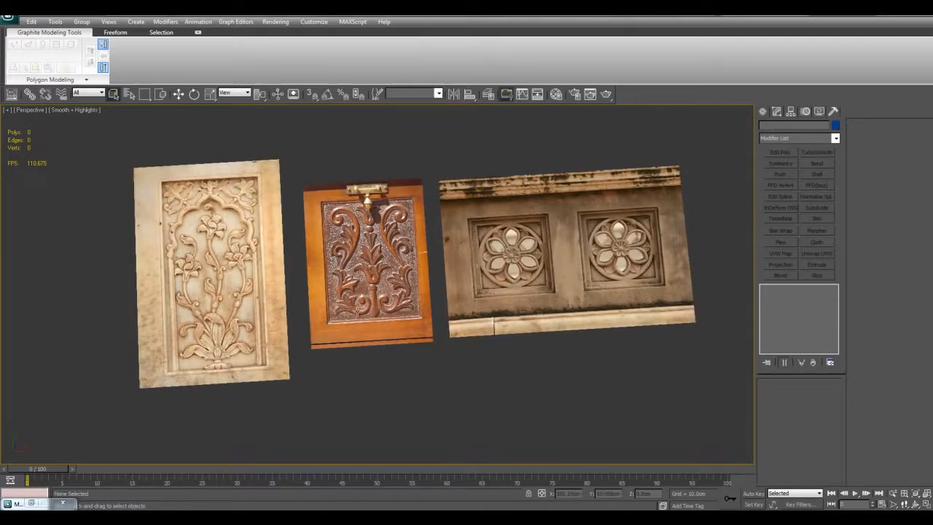
{"action": "scroll", "coordinate": [481, 325], "scroll_direction": "up", "scroll_amount": 3}
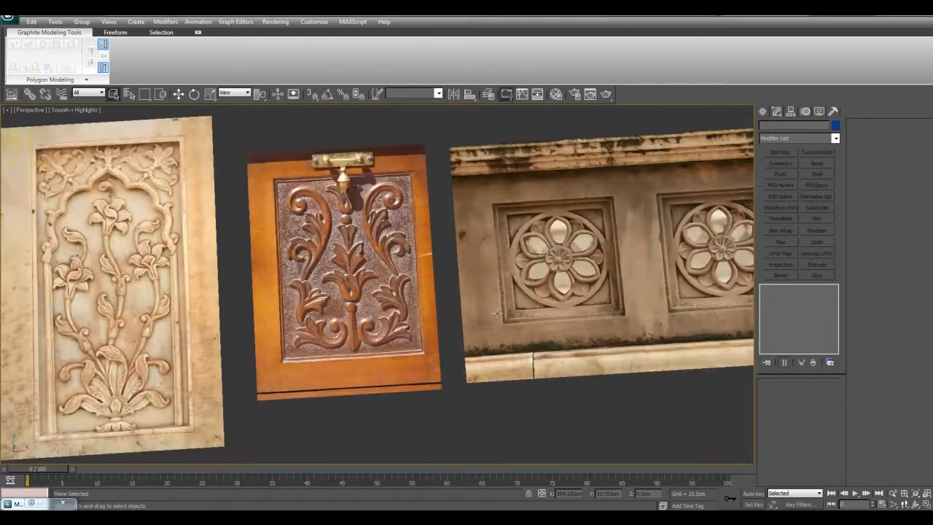
{"action": "scroll", "coordinate": [493, 323], "scroll_direction": "up", "scroll_amount": 2}
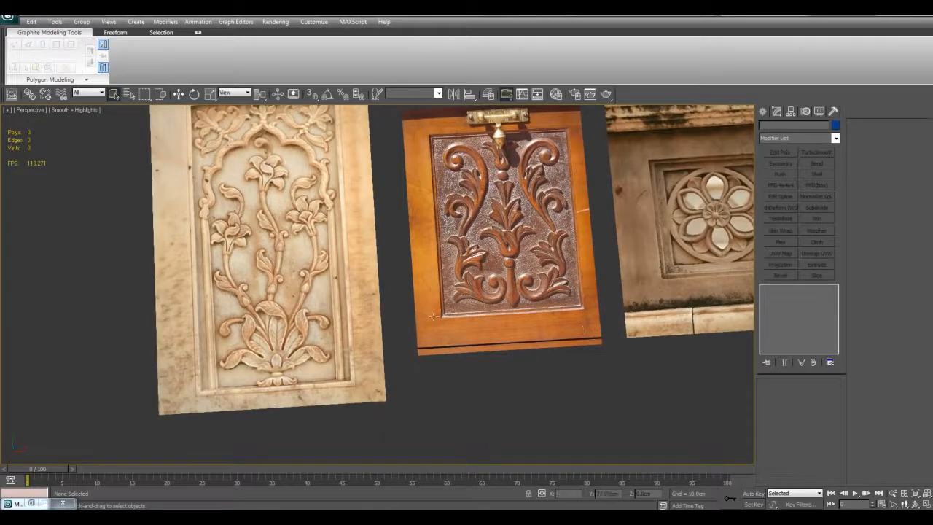
{"action": "middle_click_drag", "start_coordinate": [525, 322], "coordinate": [422, 320]}
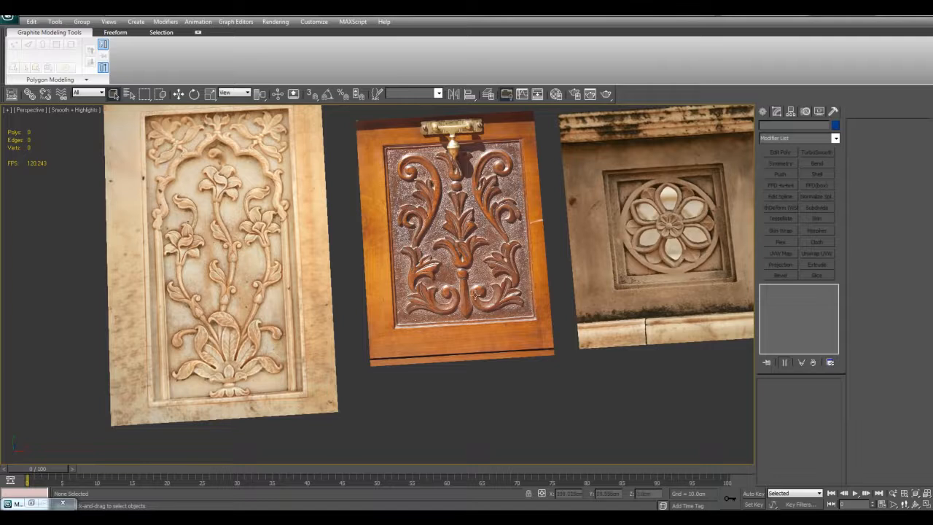
{"action": "middle_click_drag", "start_coordinate": [331, 315], "coordinate": [354, 332]}
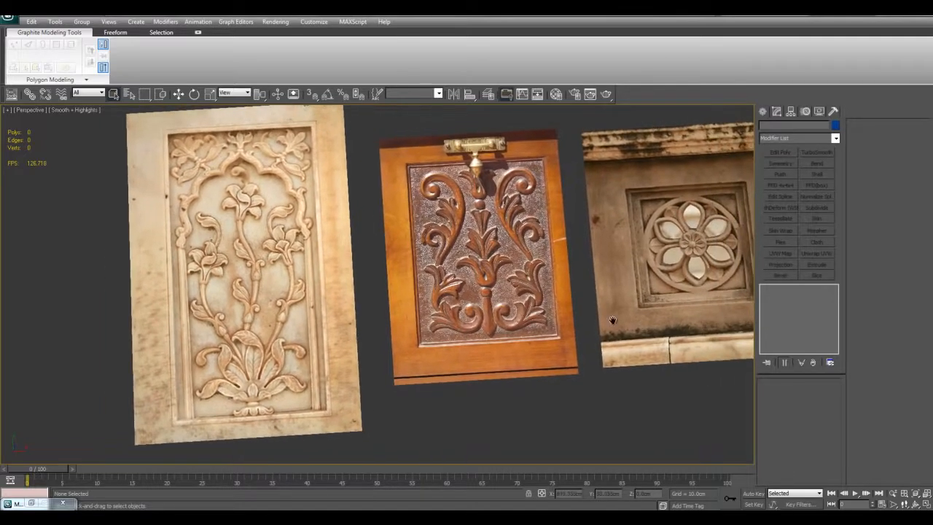
{"action": "middle_click_drag", "start_coordinate": [562, 325], "coordinate": [433, 349]}
{"action": "middle_click_drag", "start_coordinate": [349, 333], "coordinate": [619, 292]}
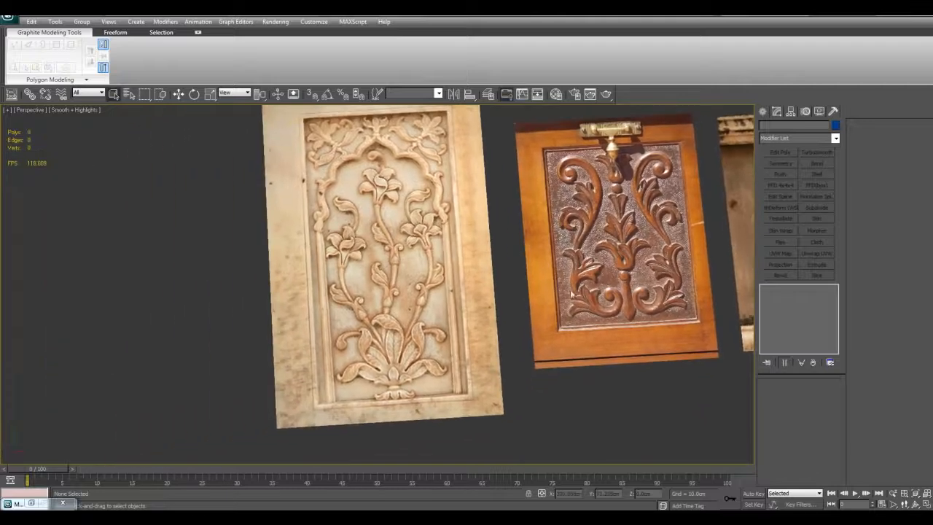
- Inspect the marble leaf cluster, the carved wooden scrolls and the stone rosettes up close
{"action": "scroll", "coordinate": [425, 376], "scroll_direction": "up", "scroll_amount": 4}
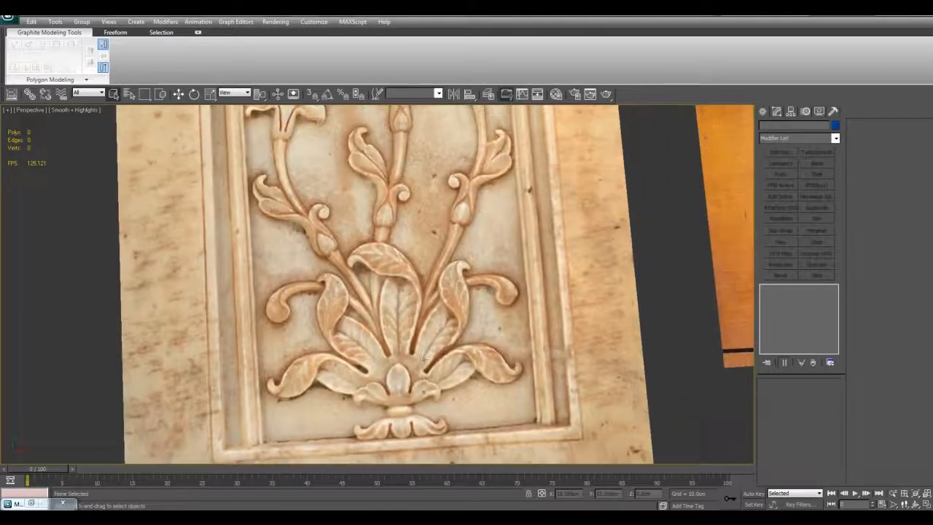
{"action": "middle_click_drag", "start_coordinate": [485, 122], "coordinate": [127, 187]}
{"action": "middle_click_drag", "start_coordinate": [569, 182], "coordinate": [455, 307]}
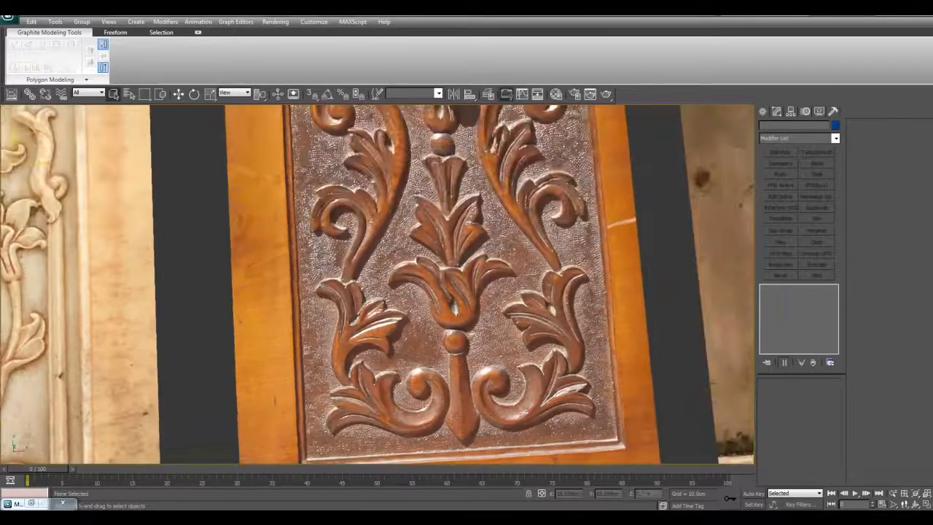
{"action": "middle_click_drag", "start_coordinate": [543, 214], "coordinate": [536, 264]}
{"action": "middle_click_drag", "start_coordinate": [737, 255], "coordinate": [382, 293]}
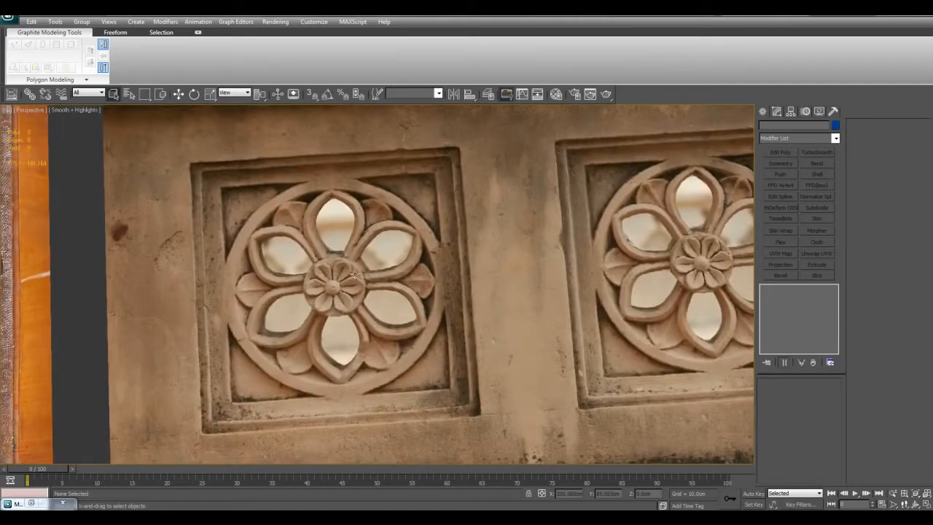
{"action": "scroll", "coordinate": [327, 281], "scroll_direction": "down", "scroll_amount": 10}
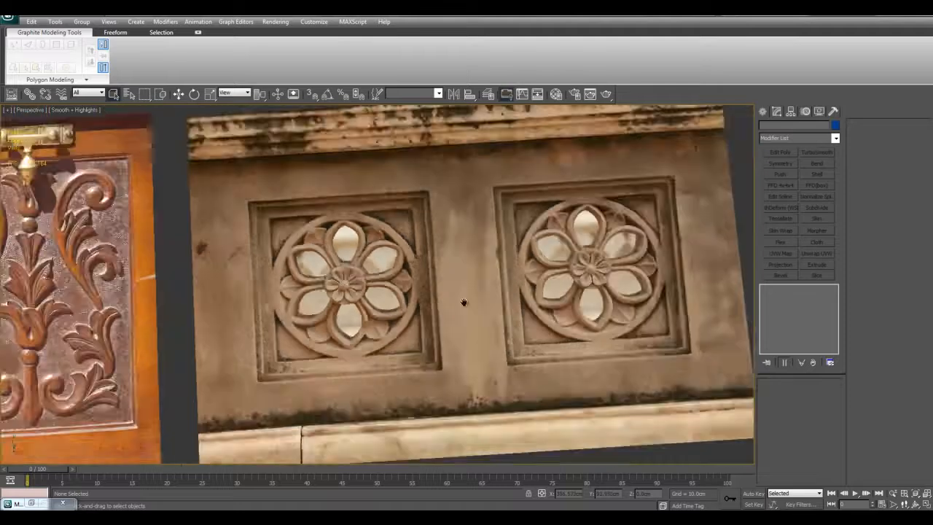
{"action": "scroll", "coordinate": [551, 318], "scroll_direction": "up", "scroll_amount": 4}
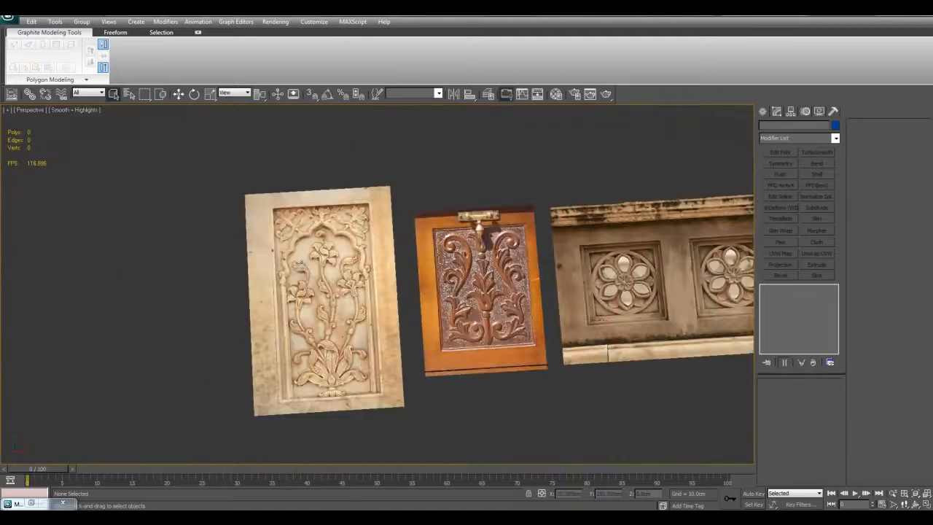
- Review all three reference panels again, including the lower scrollwork of the wooden carving
{"action": "middle_click_drag", "start_coordinate": [505, 272], "coordinate": [483, 336]}
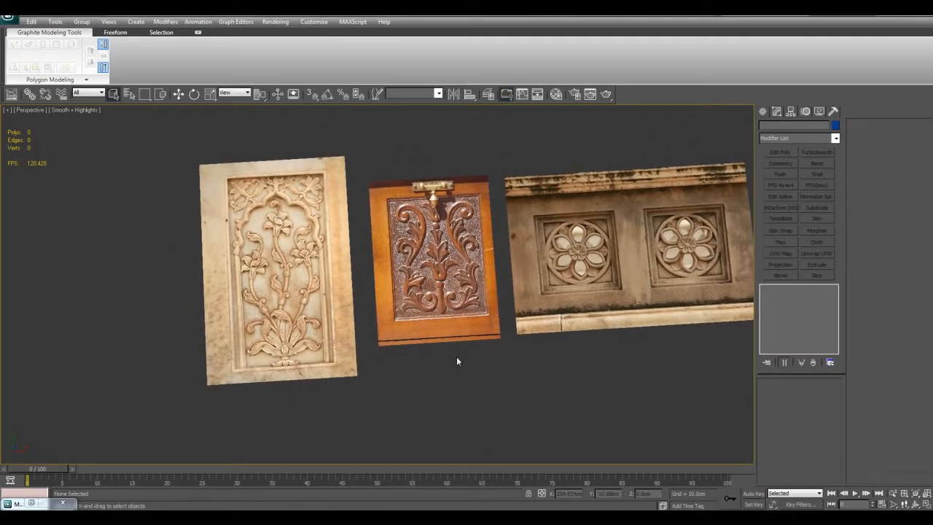
{"action": "middle_click_drag", "start_coordinate": [453, 330], "coordinate": [506, 327]}
{"action": "scroll", "coordinate": [508, 327], "scroll_direction": "up", "scroll_amount": 3}
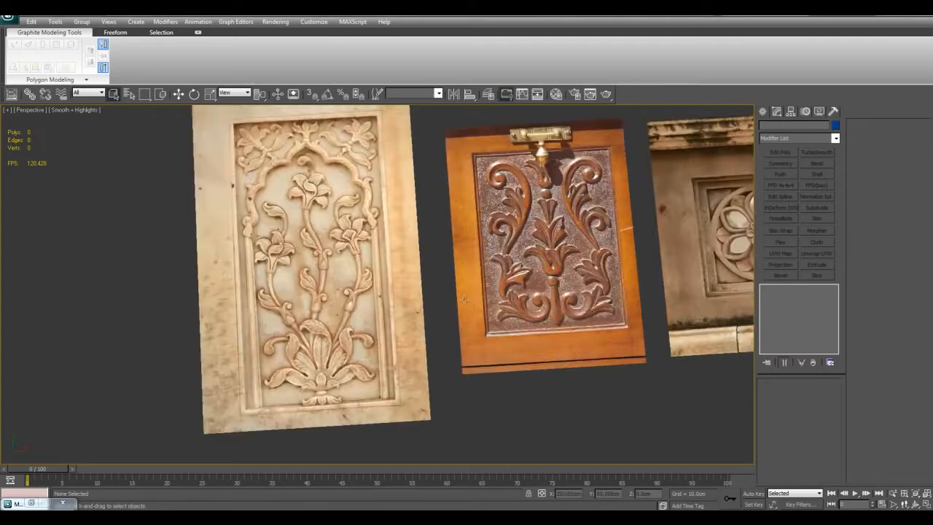
{"action": "middle_click_drag", "start_coordinate": [546, 297], "coordinate": [385, 301]}
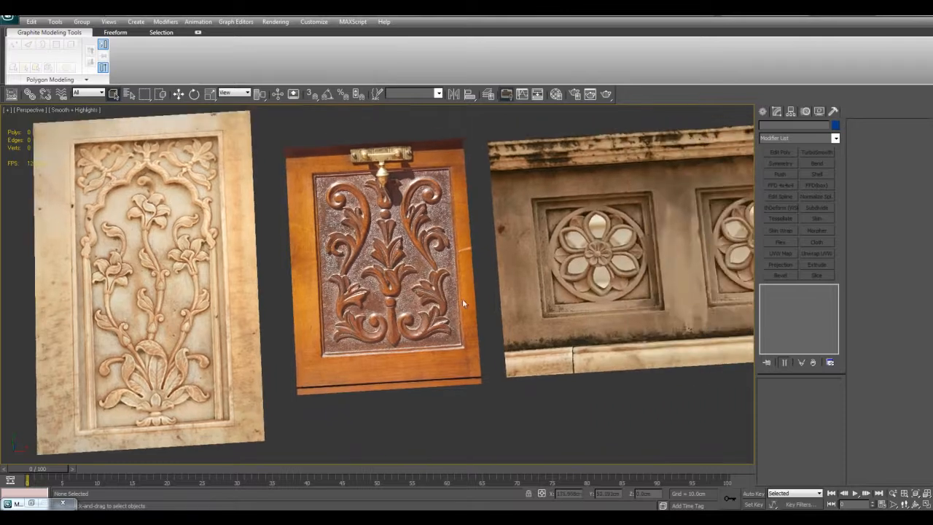
{"action": "middle_click_drag", "start_coordinate": [511, 298], "coordinate": [479, 296]}
{"action": "middle_click_drag", "start_coordinate": [549, 305], "coordinate": [556, 280]}
{"action": "middle_click_drag", "start_coordinate": [380, 299], "coordinate": [626, 277]}
{"action": "middle_click_drag", "start_coordinate": [496, 280], "coordinate": [479, 334]}
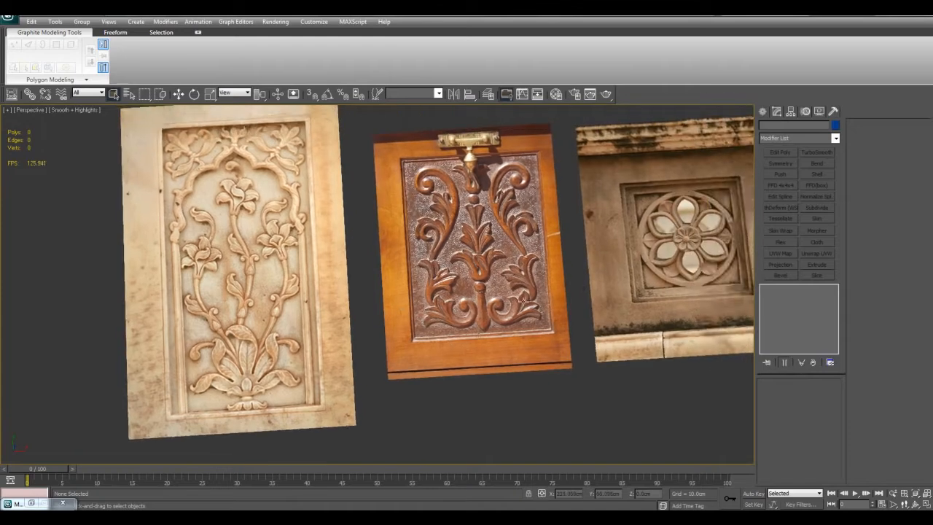
{"action": "middle_click_drag", "start_coordinate": [546, 300], "coordinate": [510, 266]}
{"action": "scroll", "coordinate": [528, 266], "scroll_direction": "up", "scroll_amount": 5}
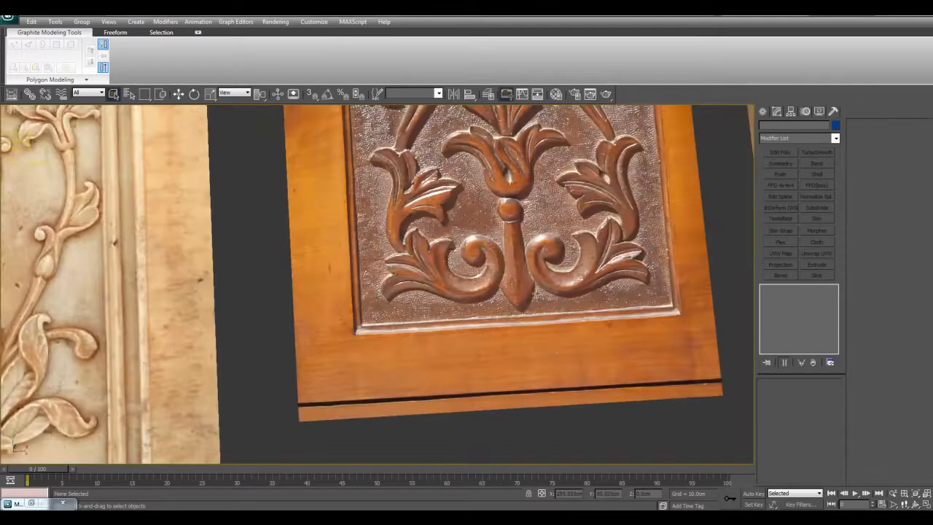
{"action": "scroll", "coordinate": [603, 261], "scroll_direction": "down", "scroll_amount": 5}
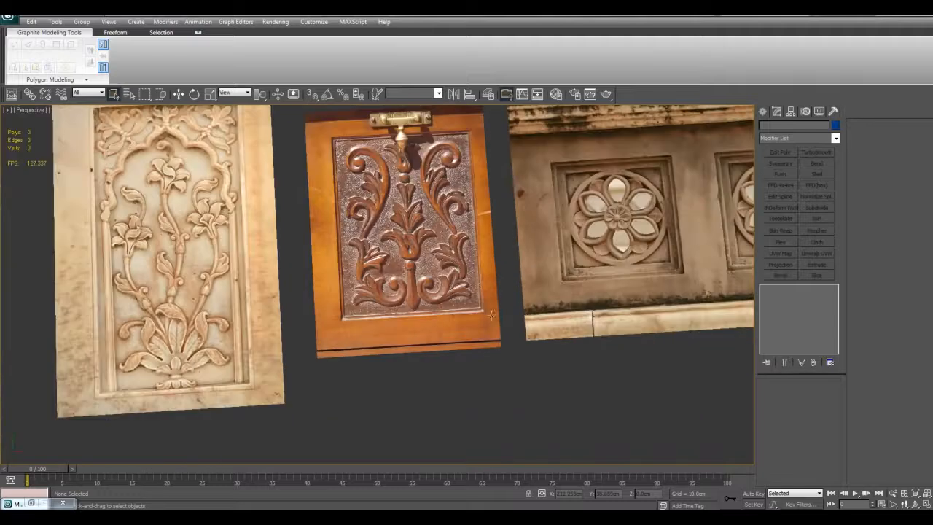
{"action": "middle_click_drag", "start_coordinate": [489, 313], "coordinate": [472, 332]}
{"action": "scroll", "coordinate": [467, 321], "scroll_direction": "down", "scroll_amount": 3}
{"action": "mouse_move", "coordinate": [450, 287]}
{"action": "middle_mouse_down"}
{"action": "mouse_move", "coordinate": [622, 248]}
{"action": "mouse_move", "coordinate": [440, 302]}
{"action": "middle_mouse_up"}
{"action": "middle_click_drag", "start_coordinate": [534, 275], "coordinate": [505, 268]}
- Isolate the plane showing the two stone rosettes and turn on the viewport grid
{"action": "left_click", "coordinate": [548, 243]}
{"action": "middle_click_drag", "start_coordinate": [548, 242], "coordinate": [556, 253]}
{"action": "key", "text": "w"}
{"action": "key", "text": "alt+q"}
{"action": "scroll", "coordinate": [511, 246], "scroll_direction": "down", "scroll_amount": 4}
{"action": "key", "text": "w"}
{"action": "key", "text": "g"}
- Add an Edit Poly modifier to the isolated rosette plane and enter its vertex level
{"action": "middle_click_drag", "start_coordinate": [394, 310], "coordinate": [605, 232]}
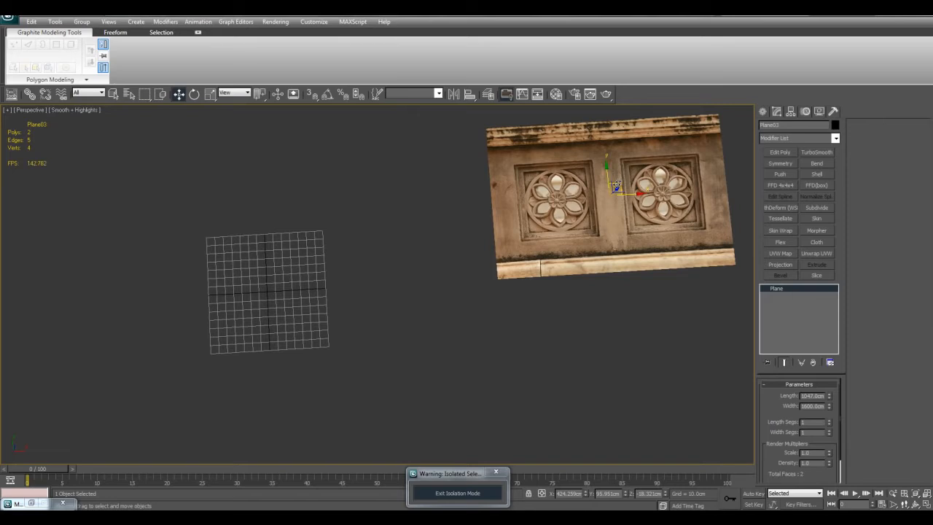
{"action": "middle_click_drag", "start_coordinate": [617, 187], "coordinate": [455, 243]}
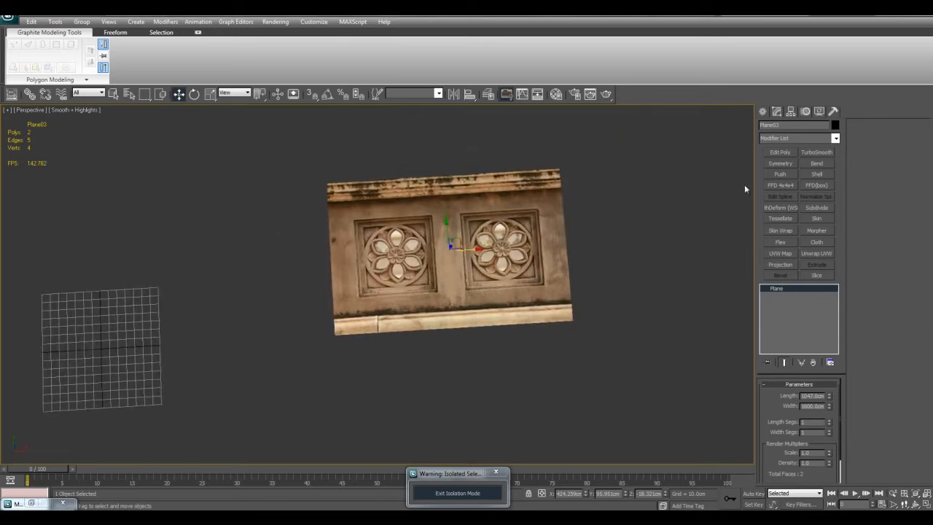
{"action": "left_click", "coordinate": [780, 152]}
{"action": "scroll", "coordinate": [437, 248], "scroll_direction": "up", "scroll_amount": 2}
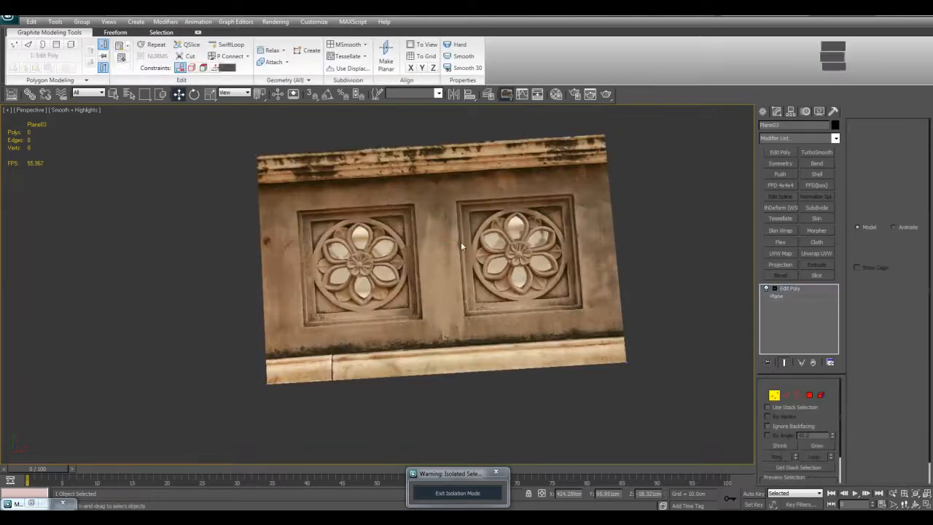
- QuickSlice the plane along the four sides of the right rosette's square frame and show edged faces
{"action": "scroll", "coordinate": [461, 242], "scroll_direction": "up", "scroll_amount": 2}
{"action": "scroll", "coordinate": [490, 243], "scroll_direction": "down", "scroll_amount": 2}
{"action": "middle_click_drag", "start_coordinate": [484, 258], "coordinate": [493, 262]}
{"action": "key", "text": "alt+1"}
{"action": "left_click", "coordinate": [391, 191]}
{"action": "left_click", "coordinate": [506, 188]}
{"action": "left_click", "coordinate": [498, 208]}
{"action": "left_click", "coordinate": [516, 321]}
{"action": "right_click", "coordinate": [562, 316]}
{"action": "key", "text": "F4"}
{"action": "middle_click_drag", "start_coordinate": [562, 317], "coordinate": [544, 319]}
- Delete every polygon of the plane except the square containing the right rosette
{"action": "scroll", "coordinate": [502, 273], "scroll_direction": "up", "scroll_amount": 3}
{"action": "key", "text": "4"}
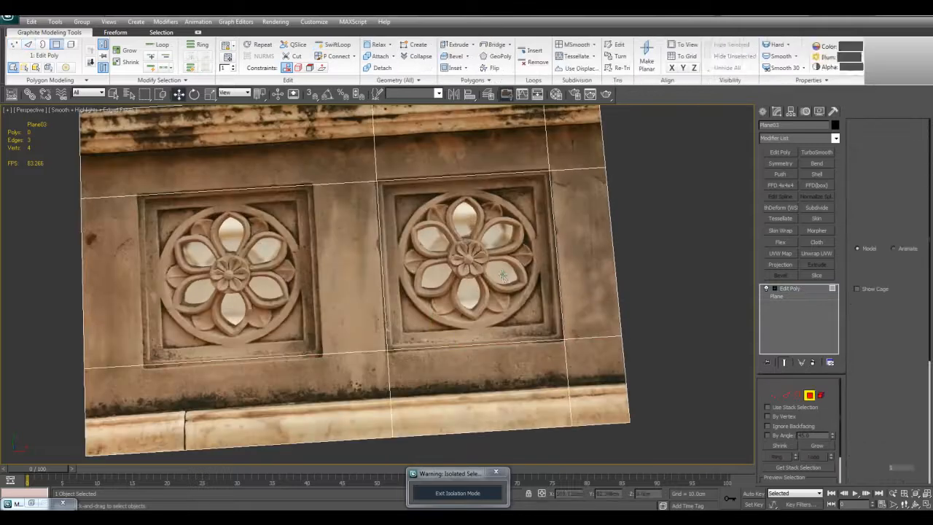
{"action": "left_click", "coordinate": [502, 273]}
{"action": "key", "text": "ctrl+i"}
{"action": "key", "text": "Delete"}
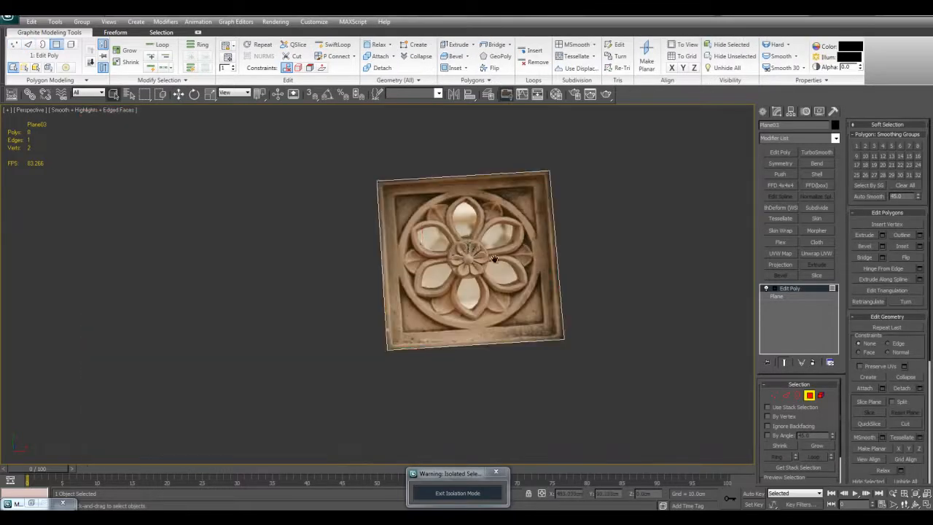
- Centre the pivot of the cropped rosette plane on the object, adjusting only the pivot
{"action": "scroll", "coordinate": [527, 253], "scroll_direction": "down", "scroll_amount": 3}
{"action": "key", "text": "4"}
{"action": "left_click", "coordinate": [791, 111]}
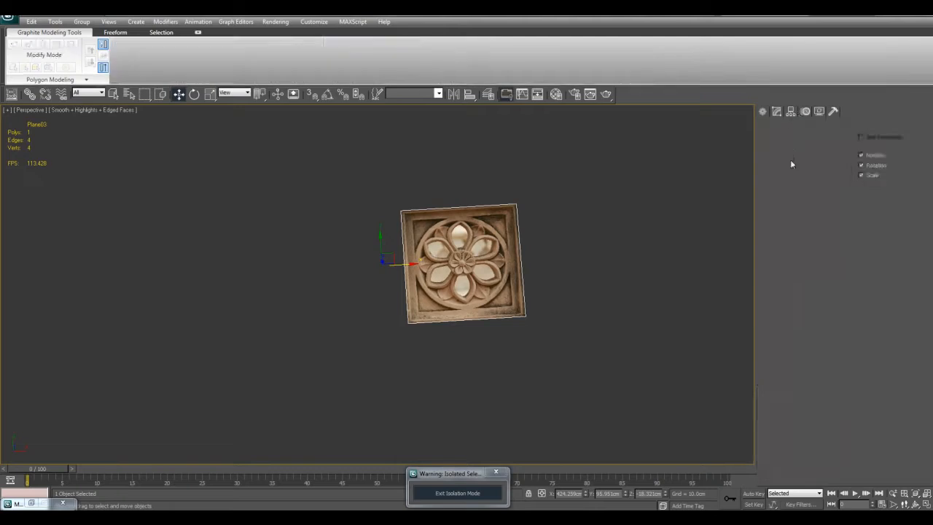
{"action": "left_click", "coordinate": [800, 172]}
{"action": "left_click", "coordinate": [803, 224]}
{"action": "left_click", "coordinate": [803, 174]}
{"action": "middle_click_drag", "start_coordinate": [544, 320], "coordinate": [611, 293]}
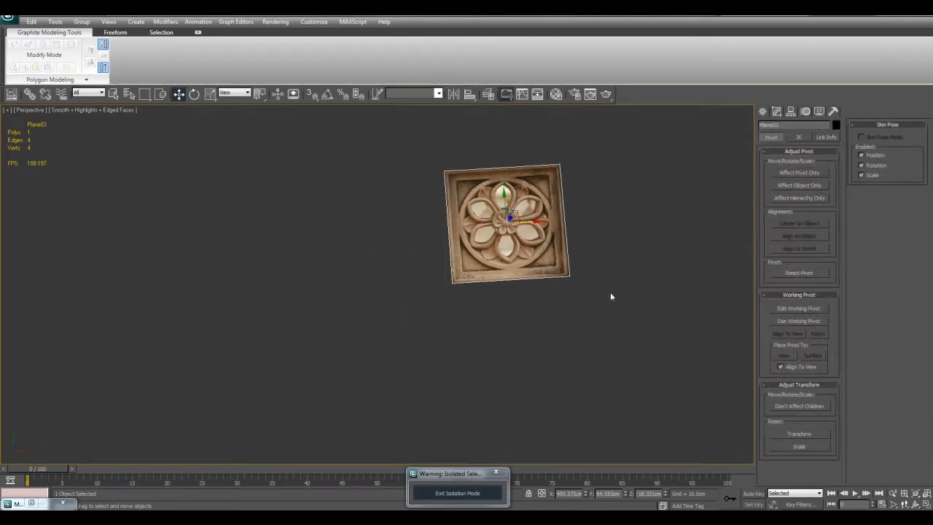
- Set the rosette plane's X and Y position to 0 and frame it in the perspective view
{"action": "right_click", "coordinate": [586, 494]}
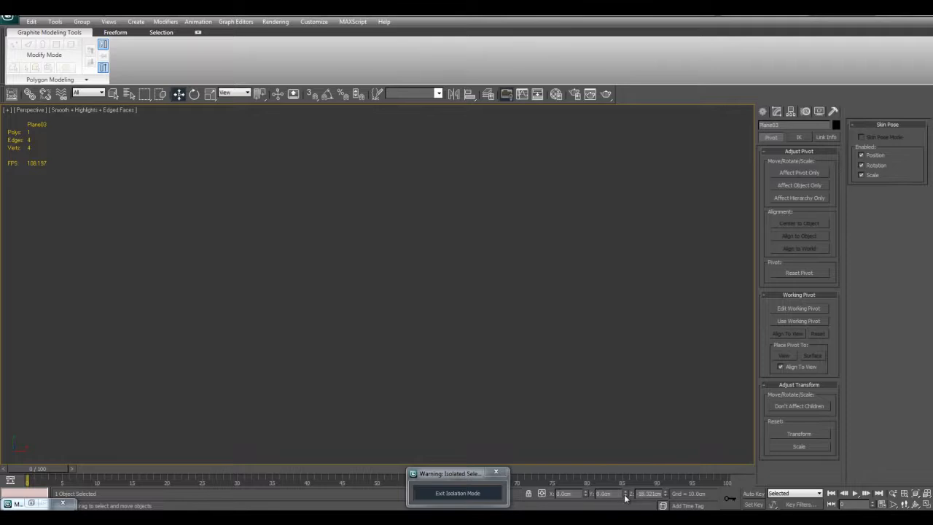
{"action": "key", "text": "z"}
{"action": "scroll", "coordinate": [525, 321], "scroll_direction": "down", "scroll_amount": 1}
{"action": "middle_click_drag", "start_coordinate": [496, 332], "coordinate": [522, 327]}
{"action": "scroll", "coordinate": [451, 311], "scroll_direction": "up", "scroll_amount": 2}
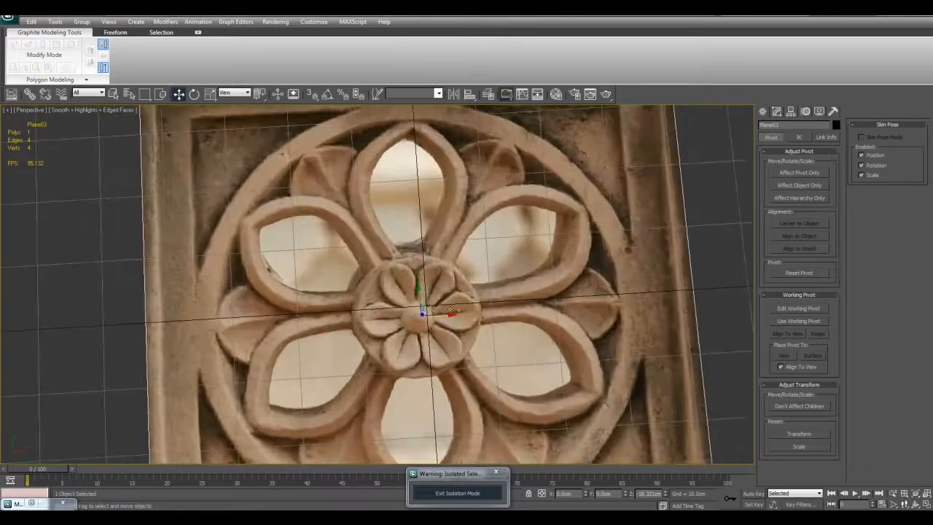
- Shift the rosette plane so the flower's central bud sits on the grid origin, fine-tuning it in the Top view
{"action": "left_click_drag", "start_coordinate": [432, 305], "coordinate": [445, 295]}
{"action": "key", "text": "alt+w"}
{"action": "right_click", "coordinate": [343, 252]}
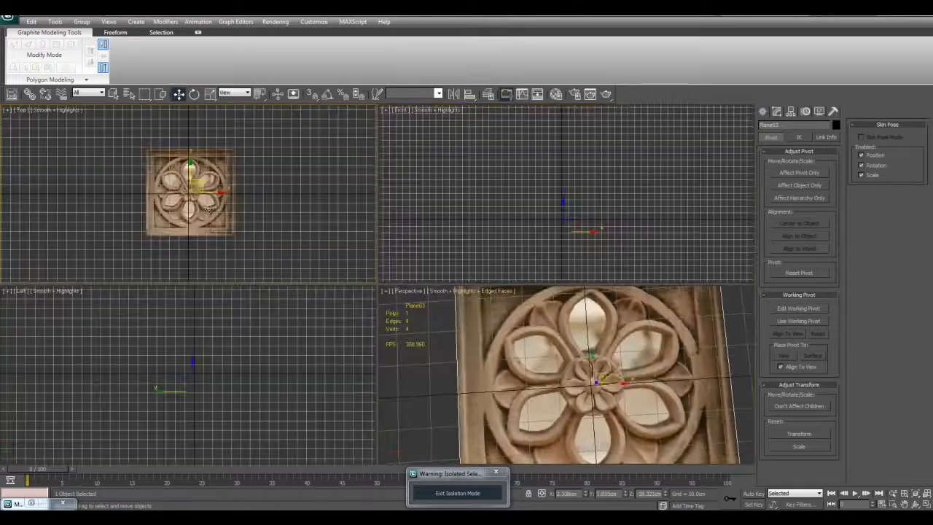
{"action": "key", "text": "alt+w"}
{"action": "scroll", "coordinate": [444, 272], "scroll_direction": "up", "scroll_amount": 8}
{"action": "left_click_drag", "start_coordinate": [517, 262], "coordinate": [495, 284]}
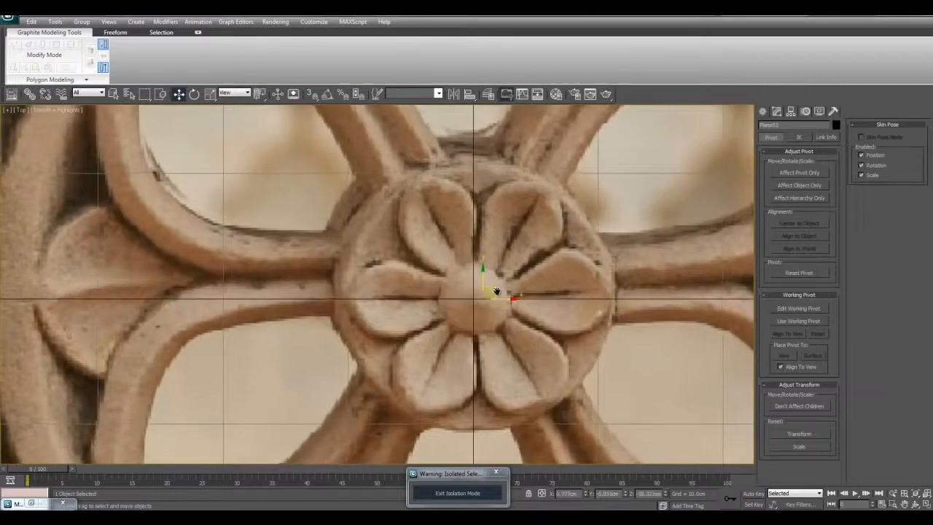
{"action": "scroll", "coordinate": [492, 286], "scroll_direction": "down", "scroll_amount": 8}
{"action": "left_click", "coordinate": [599, 281]}
{"action": "scroll", "coordinate": [599, 281], "scroll_direction": "up", "scroll_amount": 2}
- Start a Cylinder primitive with 16 sides and hide the Top view grid
{"action": "left_click", "coordinate": [776, 113]}
{"action": "left_click", "coordinate": [762, 114]}
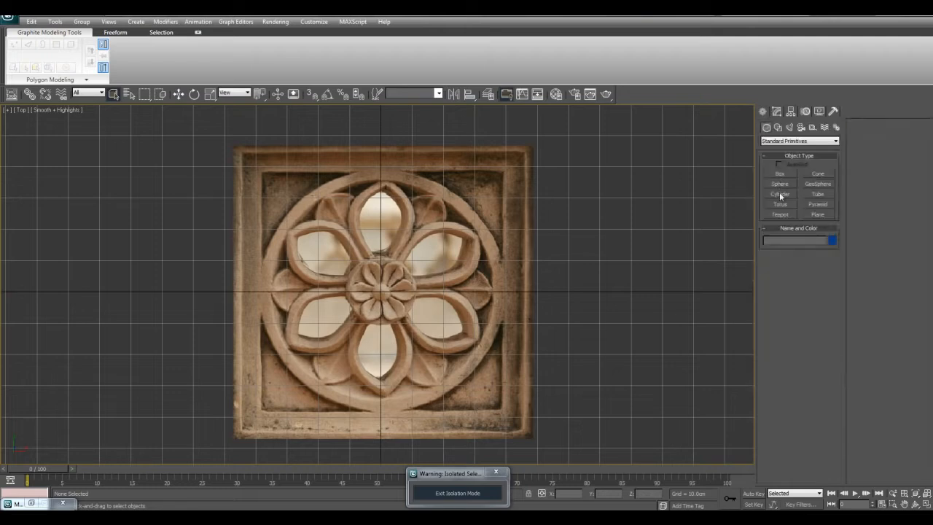
{"action": "left_click", "coordinate": [781, 195]}
{"action": "middle_click_drag", "start_coordinate": [659, 336], "coordinate": [625, 306]}
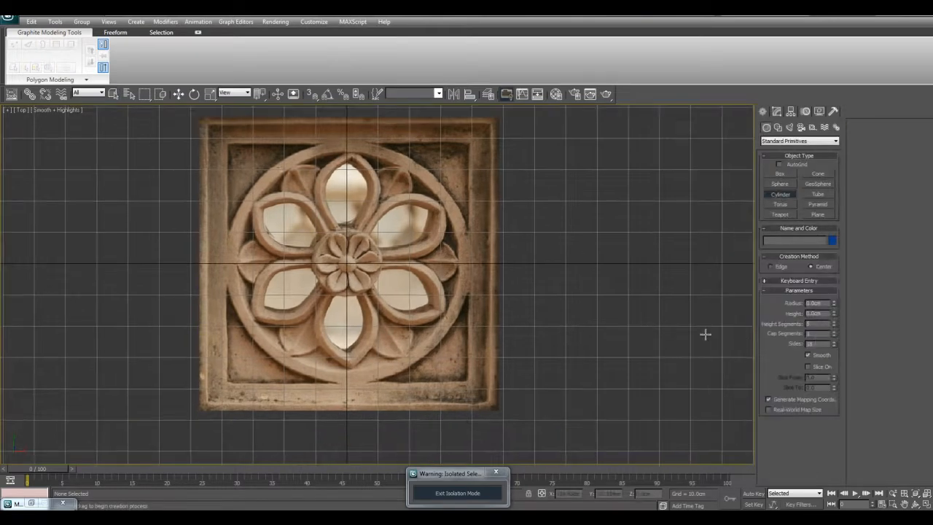
{"action": "double_click", "coordinate": [814, 343]}
{"action": "middle_click_drag", "start_coordinate": [549, 278], "coordinate": [564, 296]}
{"action": "scroll", "coordinate": [452, 287], "scroll_direction": "up", "scroll_amount": 4}
{"action": "middle_click_drag", "start_coordinate": [329, 278], "coordinate": [378, 240]}
{"action": "key", "text": "g"}
{"action": "scroll", "coordinate": [381, 209], "scroll_direction": "down", "scroll_amount": 6}
{"action": "scroll", "coordinate": [439, 255], "scroll_direction": "up", "scroll_amount": 3}
- Check the angle snap setting and examine how the rosette's petals are spaced around the centre
{"action": "right_click", "coordinate": [332, 97]}
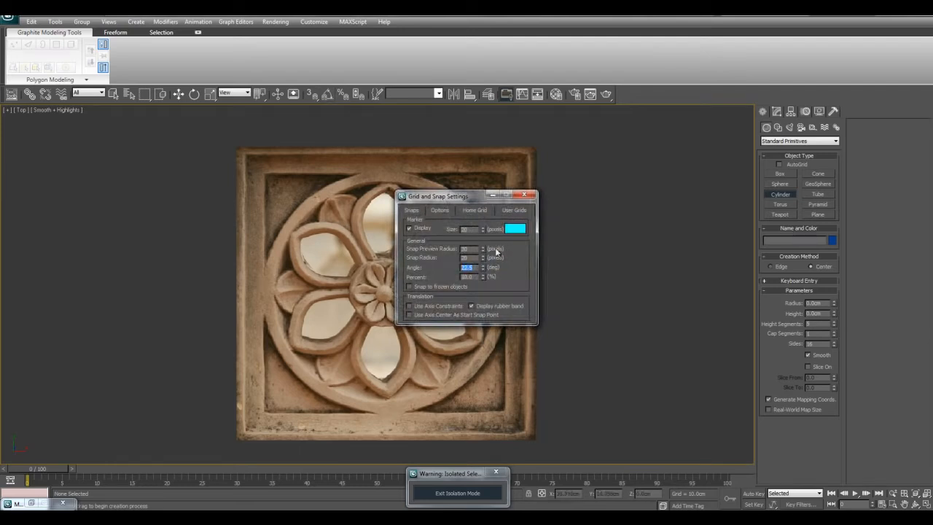
{"action": "left_click", "coordinate": [532, 197]}
{"action": "scroll", "coordinate": [521, 266], "scroll_direction": "up", "scroll_amount": 4}
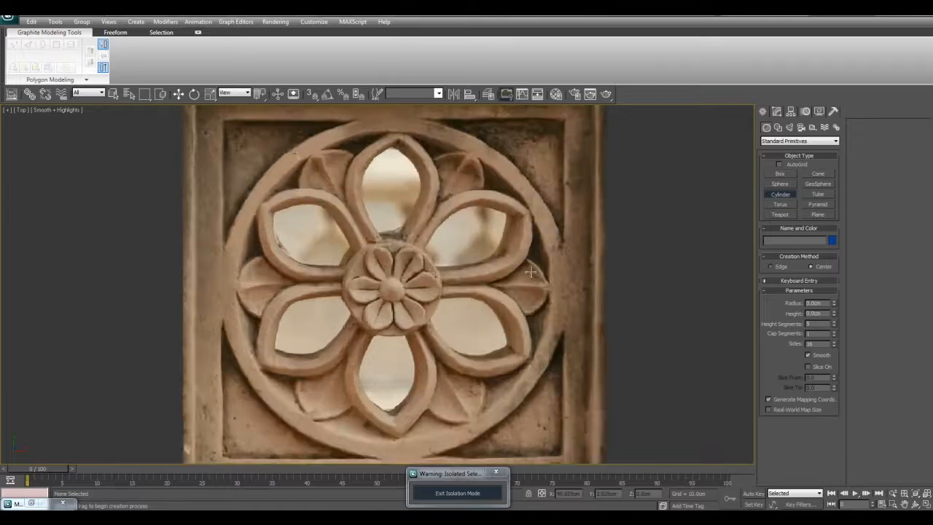
{"action": "middle_click_drag", "start_coordinate": [521, 263], "coordinate": [485, 270]}
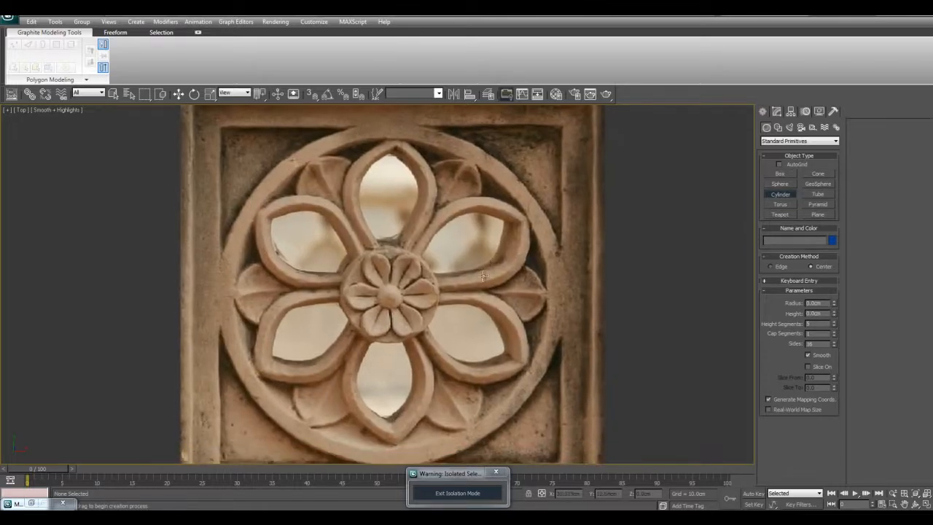
{"action": "middle_click_drag", "start_coordinate": [463, 335], "coordinate": [460, 331]}
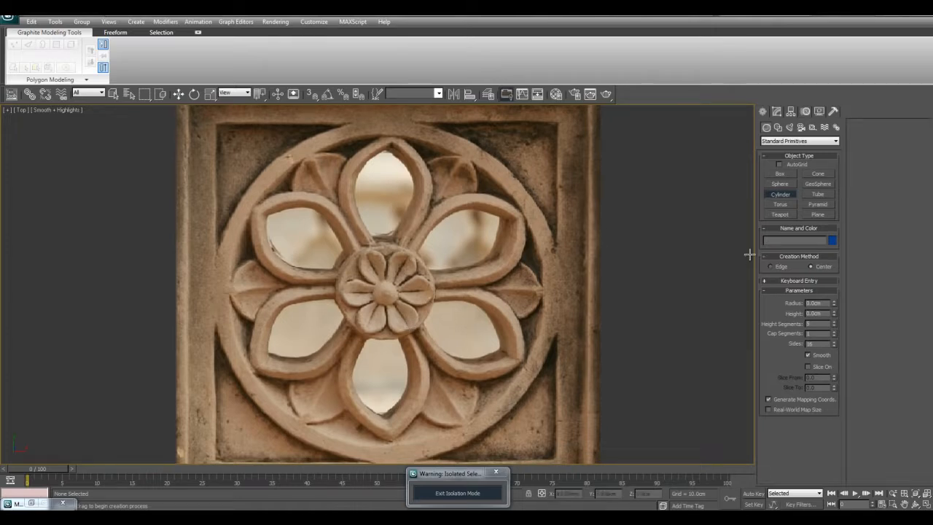
- Draw a flat cylinder with a radius of about 39 cm beside the rosette
{"action": "middle_click_drag", "start_coordinate": [738, 255], "coordinate": [734, 252]}
{"action": "middle_click_drag", "start_coordinate": [665, 237], "coordinate": [548, 306]}
{"action": "scroll", "coordinate": [519, 342], "scroll_direction": "down", "scroll_amount": 2}
{"action": "left_click_drag", "start_coordinate": [554, 334], "coordinate": [600, 221]}
{"action": "left_click", "coordinate": [600, 234]}
{"action": "right_click", "coordinate": [605, 235]}
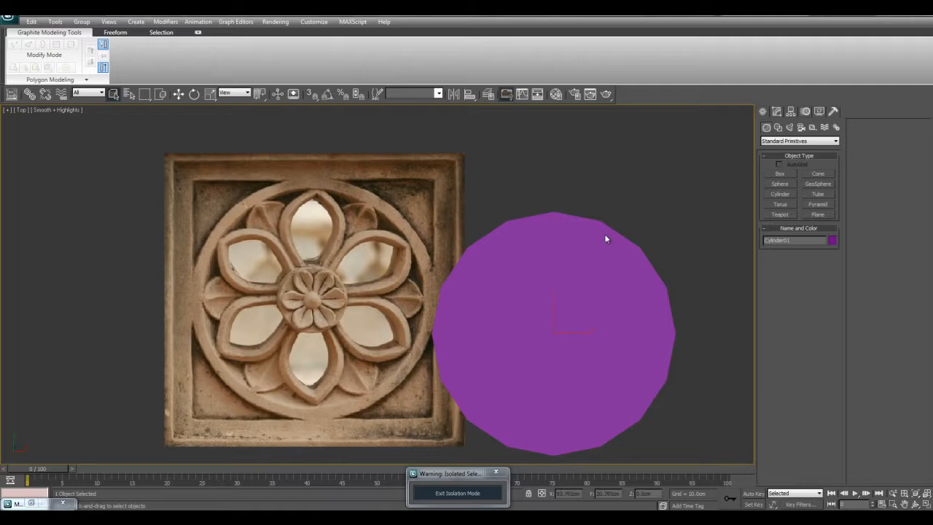
- Set the cylinder's number of sides to 48 and display edged faces in the Top view
{"action": "left_click", "coordinate": [777, 111]}
{"action": "type", "text": "w24"}
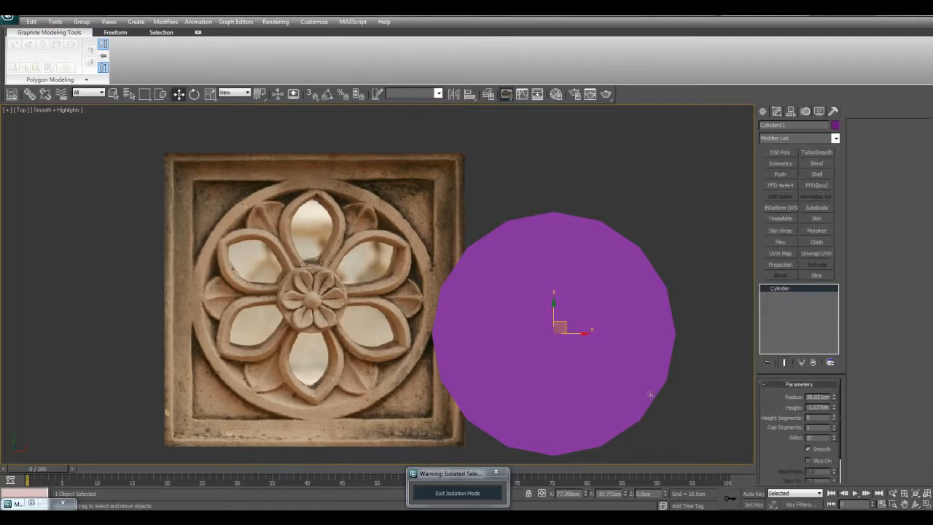
{"action": "key", "text": "Return"}
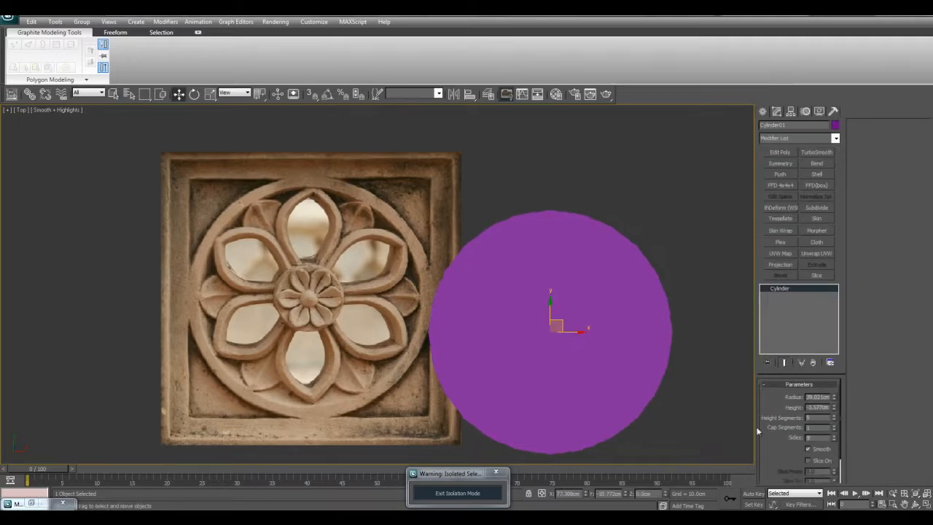
{"action": "key", "text": "F4"}
{"action": "middle_click_drag", "start_coordinate": [605, 353], "coordinate": [606, 345]}
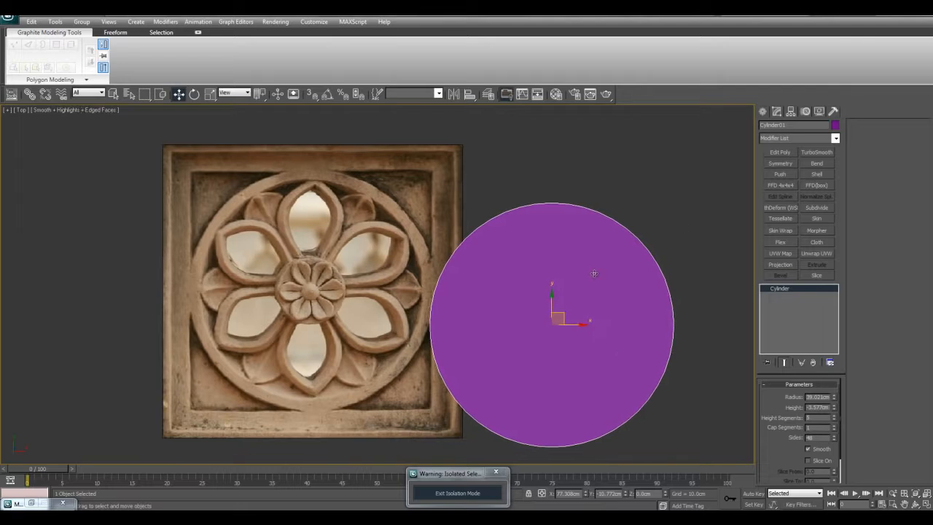
- Assign the plain grey 04 - Default material to the cylinder
{"action": "key", "text": "m"}
{"action": "left_click", "coordinate": [586, 239]}
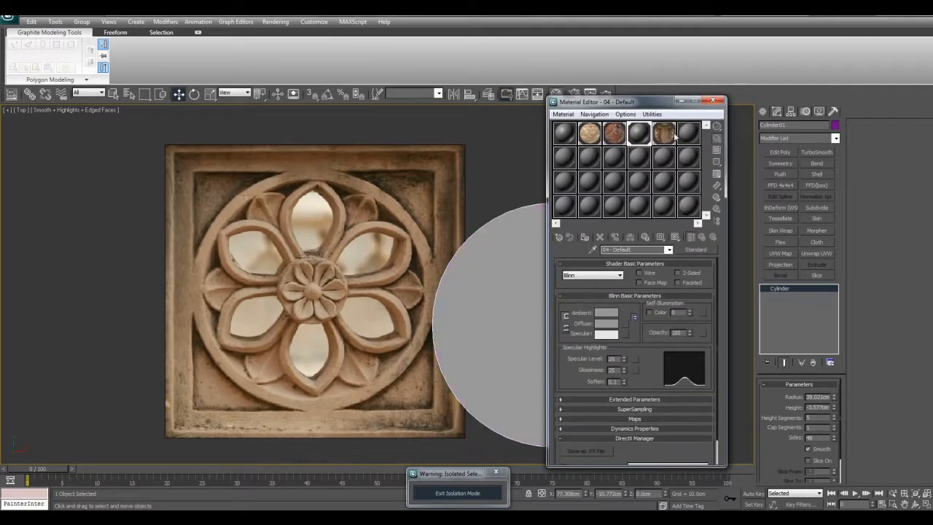
{"action": "left_click", "coordinate": [680, 100]}
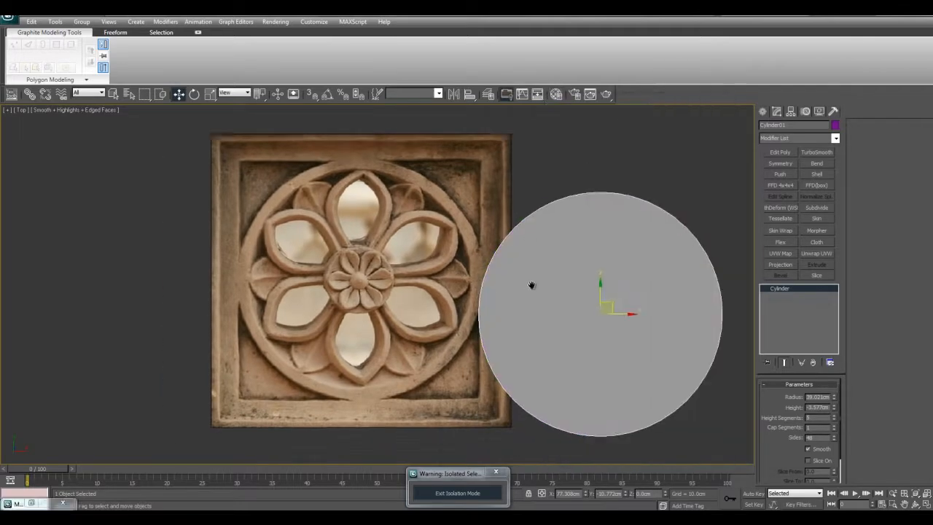
- Set the cylinder's X and Y position to 0 and make it see-through
{"action": "right_click", "coordinate": [585, 496]}
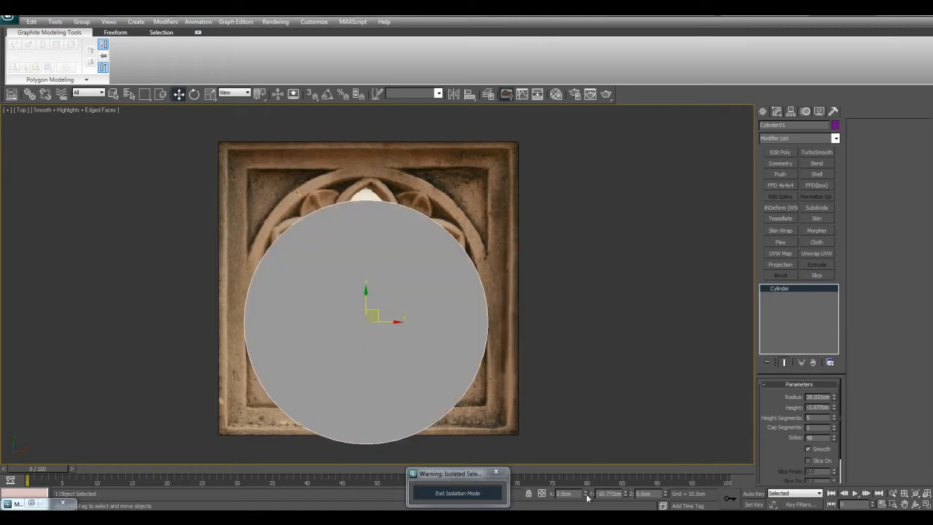
{"action": "right_click", "coordinate": [625, 495]}
{"action": "middle_click_drag", "start_coordinate": [647, 243], "coordinate": [695, 253]}
{"action": "key", "text": "alt+x"}
- Reduce the cylinder's radius to about 34.7 cm so it matches the inner edge of the stone ring
{"action": "scroll", "coordinate": [596, 307], "scroll_direction": "up", "scroll_amount": 2}
{"action": "mouse_move", "coordinate": [599, 309]}
{"action": "middle_mouse_down"}
{"action": "mouse_move", "coordinate": [592, 314]}
{"action": "mouse_move", "coordinate": [593, 304]}
{"action": "middle_mouse_up"}
{"action": "mouse_move", "coordinate": [833, 400]}
{"action": "left_mouse_down"}
{"action": "mouse_move", "coordinate": [833, 409]}
{"action": "mouse_move", "coordinate": [830, 402]}
{"action": "left_mouse_up"}
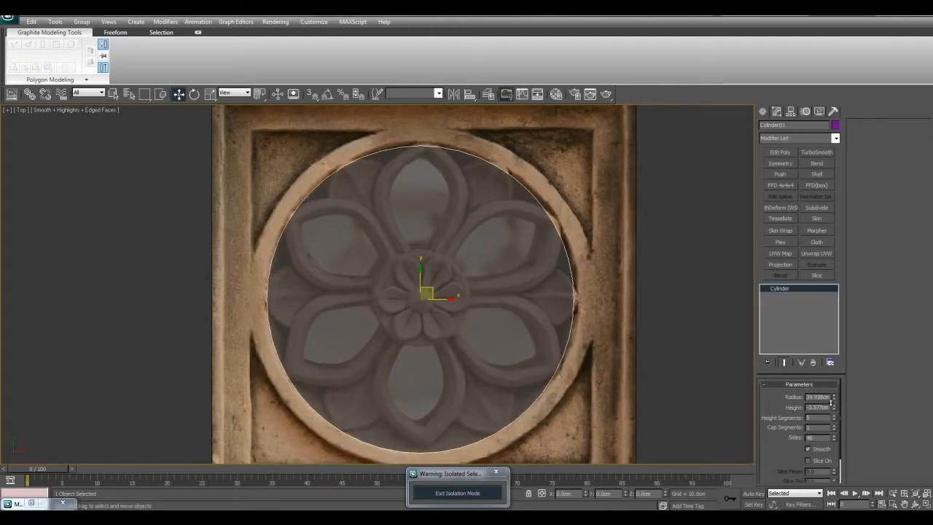
{"action": "middle_click_drag", "start_coordinate": [563, 342], "coordinate": [565, 333]}
{"action": "key", "text": "q"}
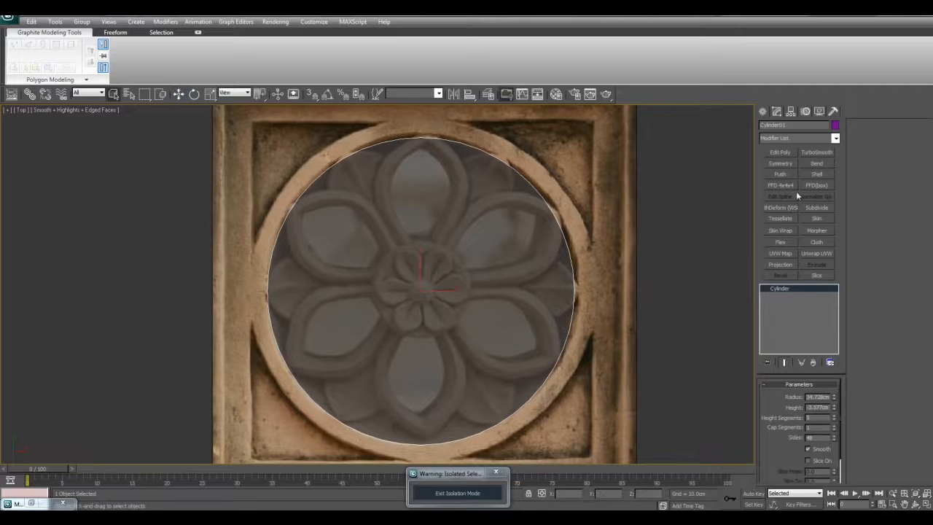
- Add an Edit Poly modifier to the cylinder and delete its top cap and side polygons, keeping one flat disc
{"action": "left_click", "coordinate": [780, 152]}
{"action": "key", "text": "alt+w"}
{"action": "key", "text": "alt+w"}
{"action": "middle_click_drag", "start_coordinate": [555, 337], "coordinate": [546, 283], "text": "alt"}
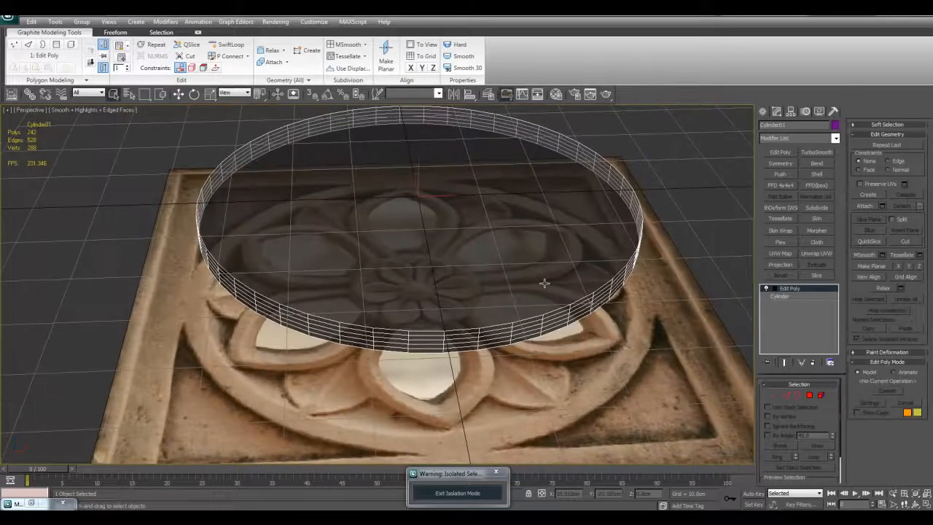
{"action": "key", "text": "4"}
{"action": "left_click", "coordinate": [537, 229]}
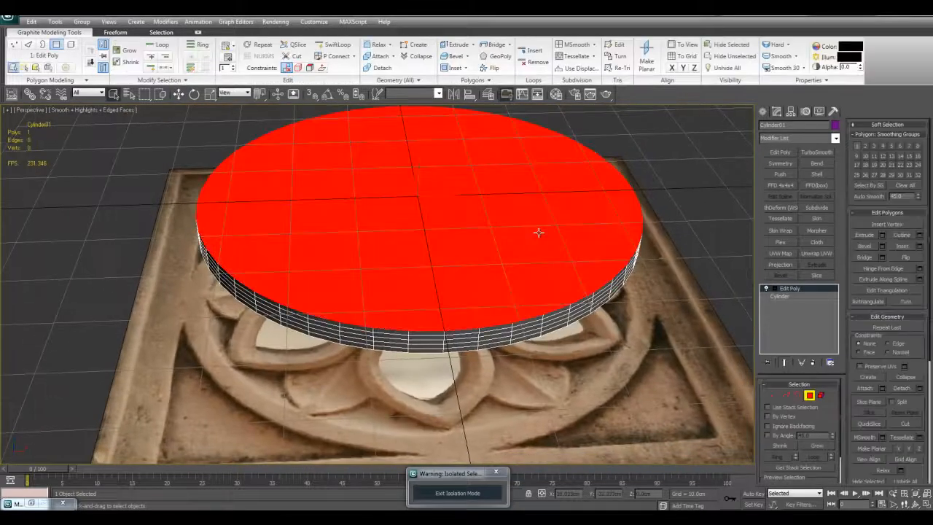
{"action": "left_click", "coordinate": [814, 447]}
{"action": "left_click", "coordinate": [814, 446]}
{"action": "left_click", "coordinate": [814, 446]}
{"action": "left_click", "coordinate": [813, 446]}
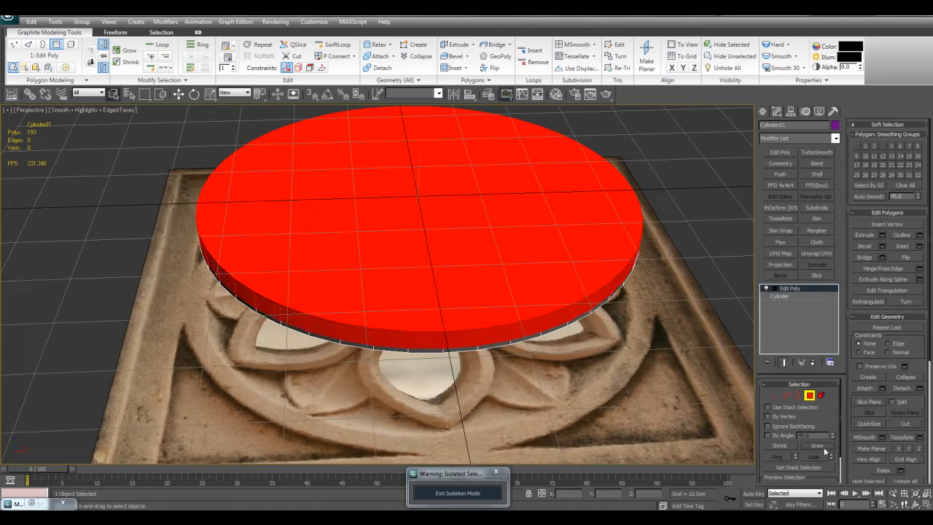
{"action": "key", "text": "Delete"}
- Hide the perspective grid and flip the remaining disc polygon so it faces upward
{"action": "middle_click_drag", "start_coordinate": [739, 338], "coordinate": [719, 341]}
{"action": "key", "text": "g"}
{"action": "key", "text": "ctrl+a"}
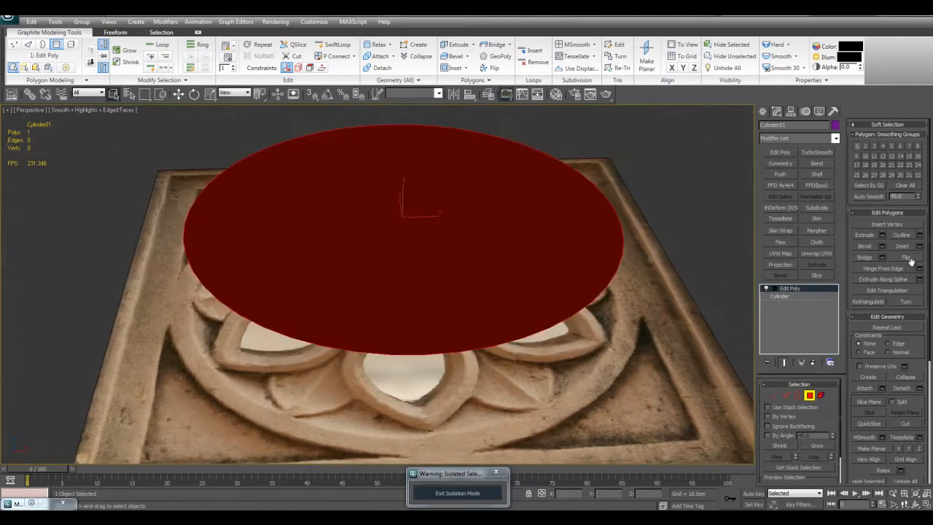
{"action": "left_click", "coordinate": [905, 258]}
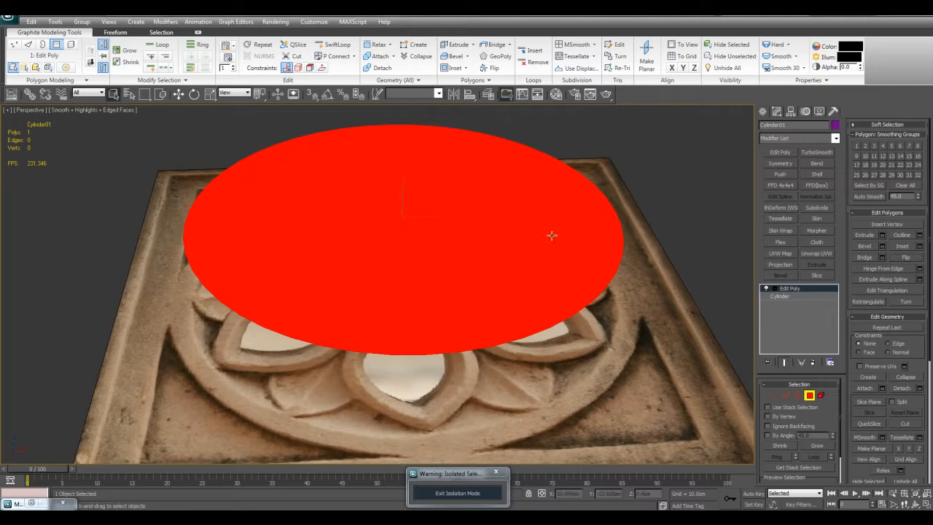
- Inset the disc polygon to create a ring of faces around its outer edge
{"action": "key", "text": "i"}
{"action": "left_click_drag", "start_coordinate": [528, 237], "coordinate": [505, 250]}
{"action": "right_click", "coordinate": [506, 250]}
{"action": "key", "text": "4"}
- Change the disc's object colour to black and make it see-through over the rosette in the Top view
{"action": "left_click", "coordinate": [836, 125]}
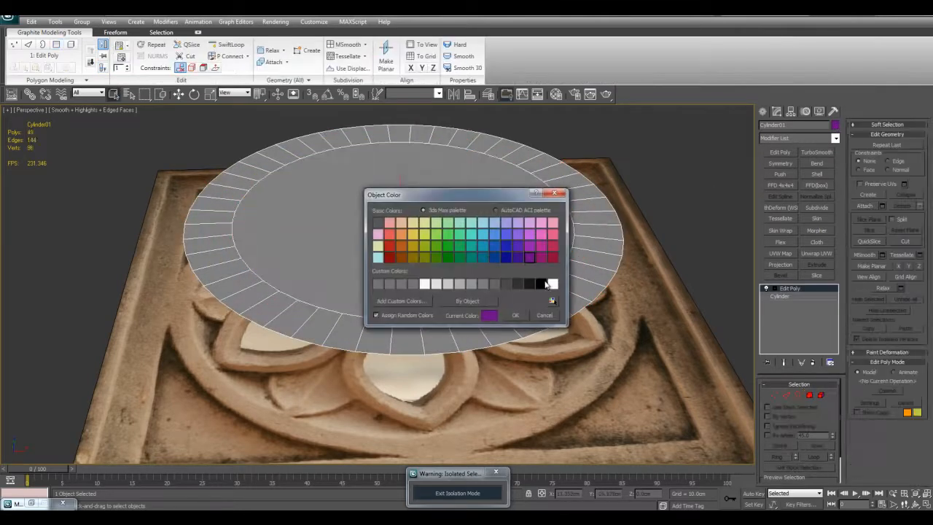
{"action": "left_click", "coordinate": [512, 316]}
{"action": "key", "text": "alt+w"}
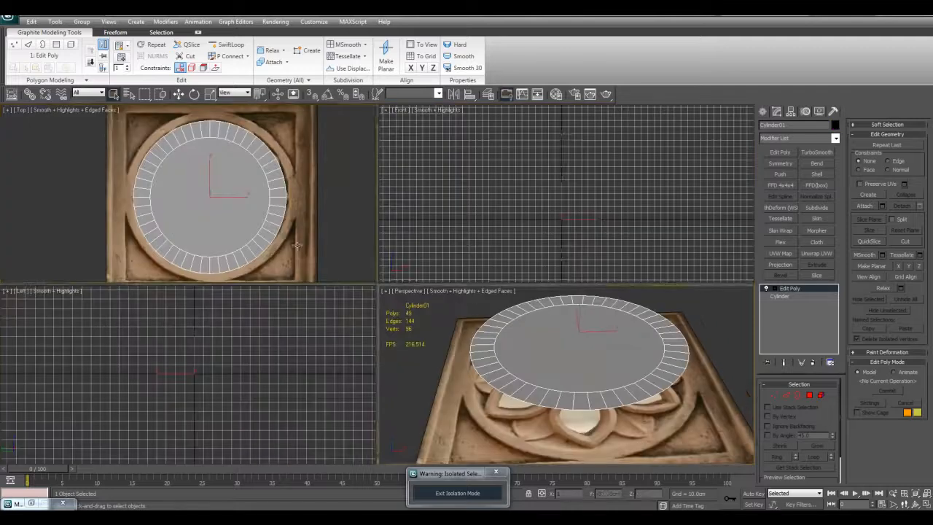
{"action": "right_click", "coordinate": [331, 256]}
{"action": "key", "text": "alt+w"}
{"action": "key", "text": "alt+x"}
- Scale the inner disc polygon down to match the outline of the rosette's round central boss
{"action": "key", "text": "4"}
{"action": "left_click", "coordinate": [477, 273]}
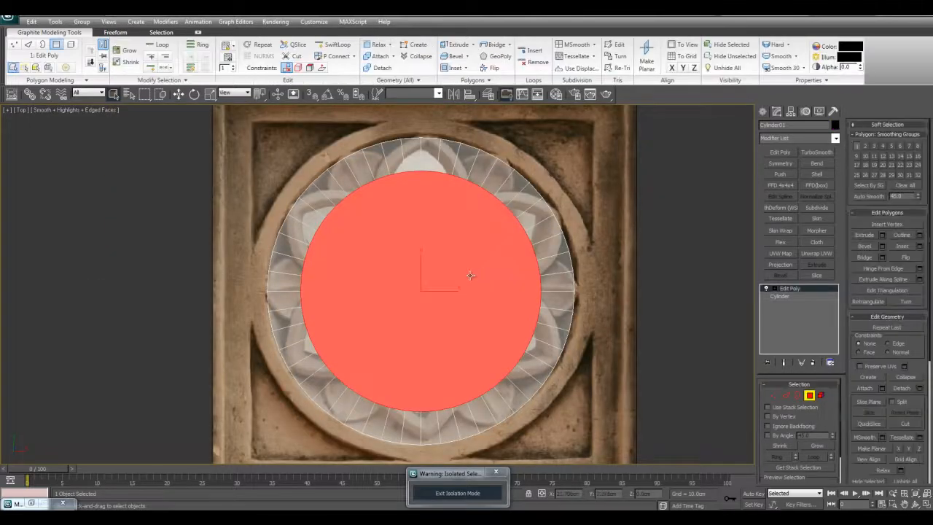
{"action": "key", "text": "F2"}
{"action": "left_click_drag", "start_coordinate": [435, 282], "coordinate": [431, 382]}
{"action": "mouse_move", "coordinate": [430, 285]}
{"action": "left_mouse_down"}
{"action": "mouse_move", "coordinate": [430, 358]}
{"action": "mouse_move", "coordinate": [447, 245]}
{"action": "left_mouse_up"}
{"action": "left_click_drag", "start_coordinate": [441, 283], "coordinate": [442, 330]}
{"action": "scroll", "coordinate": [449, 296], "scroll_direction": "up", "scroll_amount": 2}
{"action": "middle_click_drag", "start_coordinate": [443, 330], "coordinate": [434, 332]}
{"action": "scroll", "coordinate": [452, 328], "scroll_direction": "down", "scroll_amount": 1}
{"action": "key", "text": "q"}
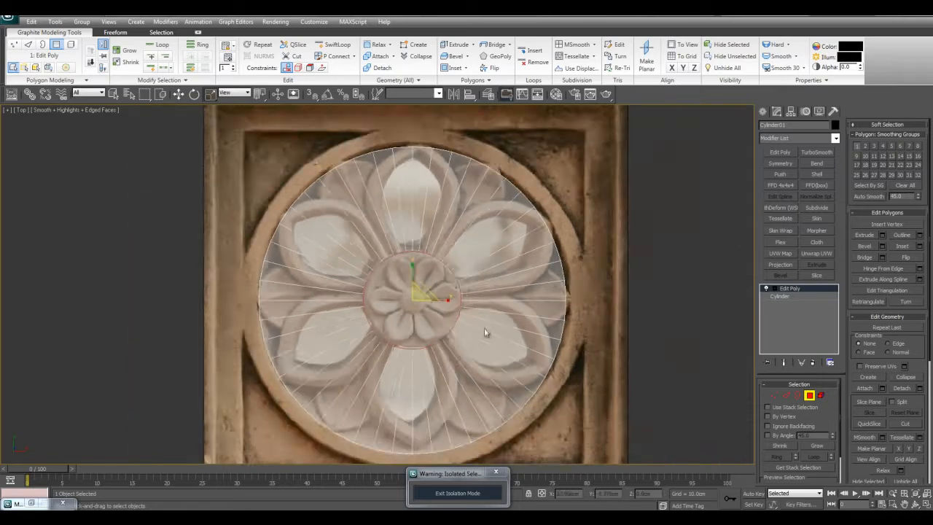
{"action": "left_click", "coordinate": [687, 254]}
- Inset the central polygon again until its edge matches the small round bud in the flower's middle
{"action": "middle_click_drag", "start_coordinate": [575, 294], "coordinate": [562, 289]}
{"action": "scroll", "coordinate": [555, 289], "scroll_direction": "up", "scroll_amount": 1}
{"action": "scroll", "coordinate": [453, 275], "scroll_direction": "up", "scroll_amount": 1}
{"action": "left_click", "coordinate": [449, 275]}
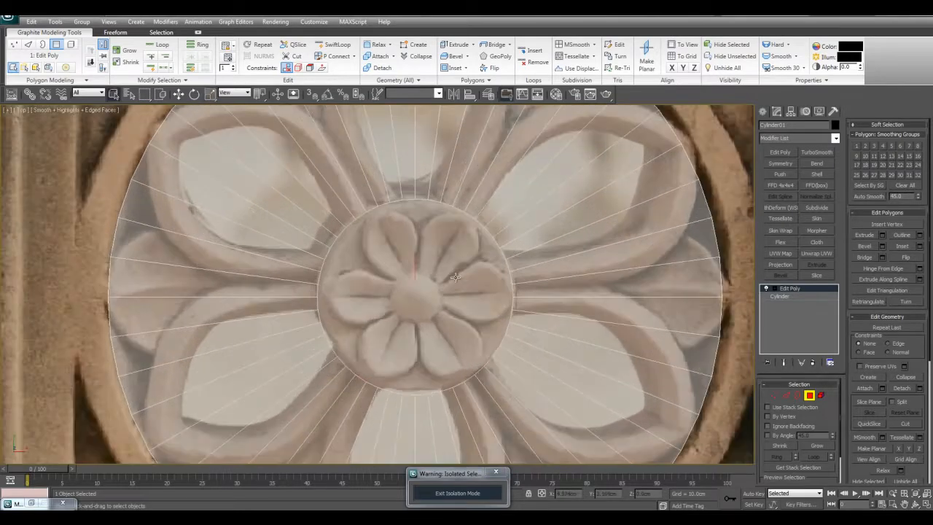
{"action": "middle_click_drag", "start_coordinate": [446, 274], "coordinate": [443, 271]}
{"action": "key", "text": "i"}
{"action": "left_click_drag", "start_coordinate": [425, 261], "coordinate": [420, 320]}
{"action": "right_click", "coordinate": [426, 312]}
{"action": "scroll", "coordinate": [431, 290], "scroll_direction": "up", "scroll_amount": 2}
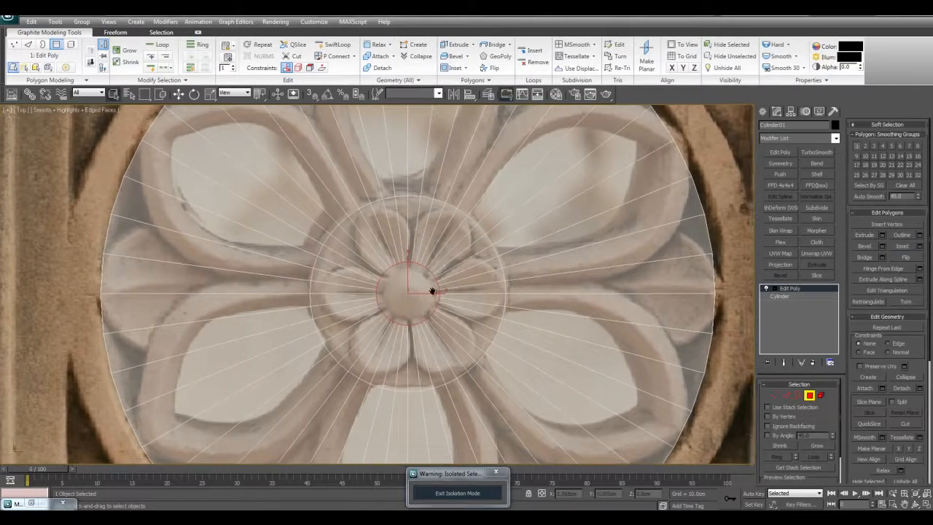
{"action": "middle_click_drag", "start_coordinate": [428, 279], "coordinate": [422, 276]}
{"action": "scroll", "coordinate": [414, 277], "scroll_direction": "up", "scroll_amount": 1}
{"action": "scroll", "coordinate": [379, 281], "scroll_direction": "down", "scroll_amount": 1}
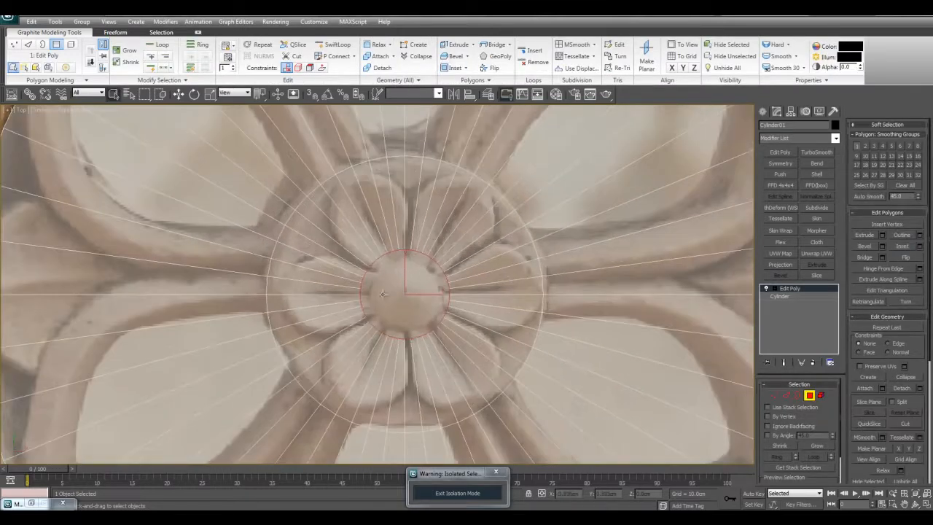
- Scale the central polygon down until its edge fits the outline of the flower's small round bud
{"action": "key", "text": "F2"}
{"action": "scroll", "coordinate": [430, 288], "scroll_direction": "up", "scroll_amount": 1}
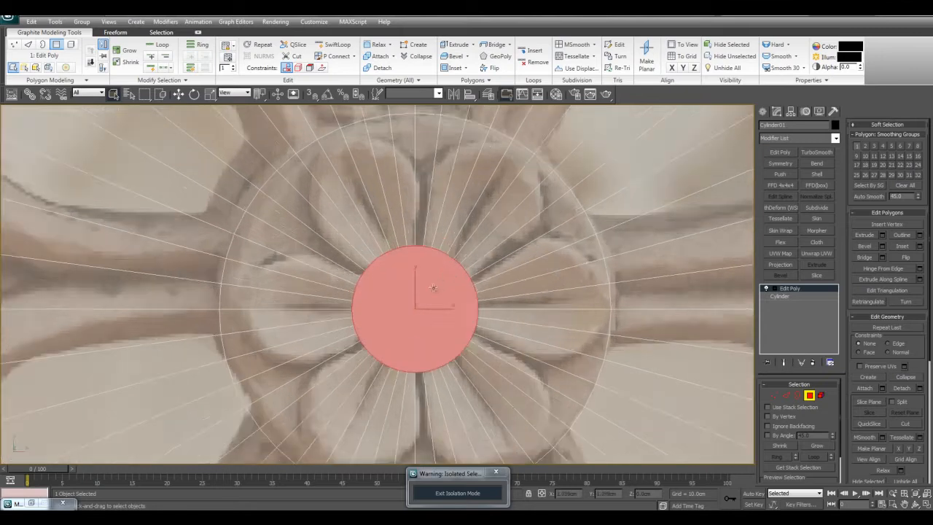
{"action": "key", "text": "F2"}
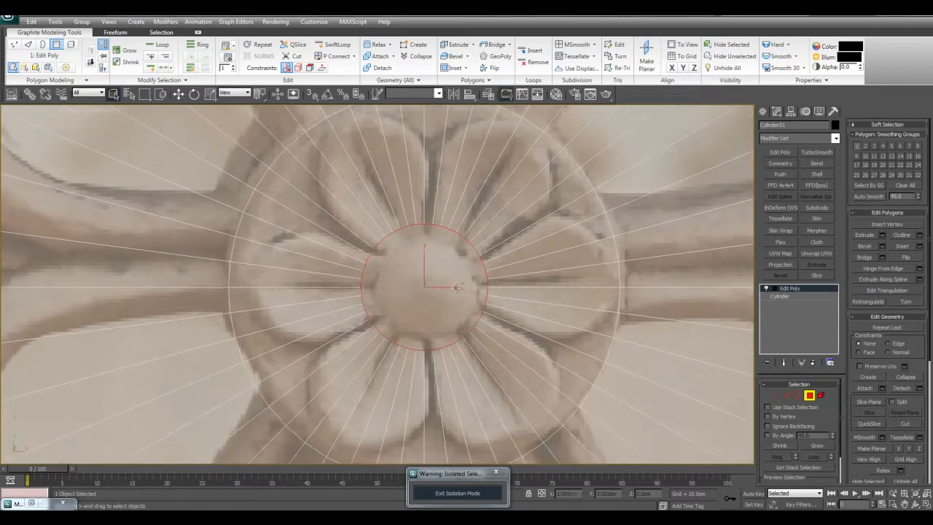
{"action": "middle_click_drag", "start_coordinate": [420, 304], "coordinate": [429, 283]}
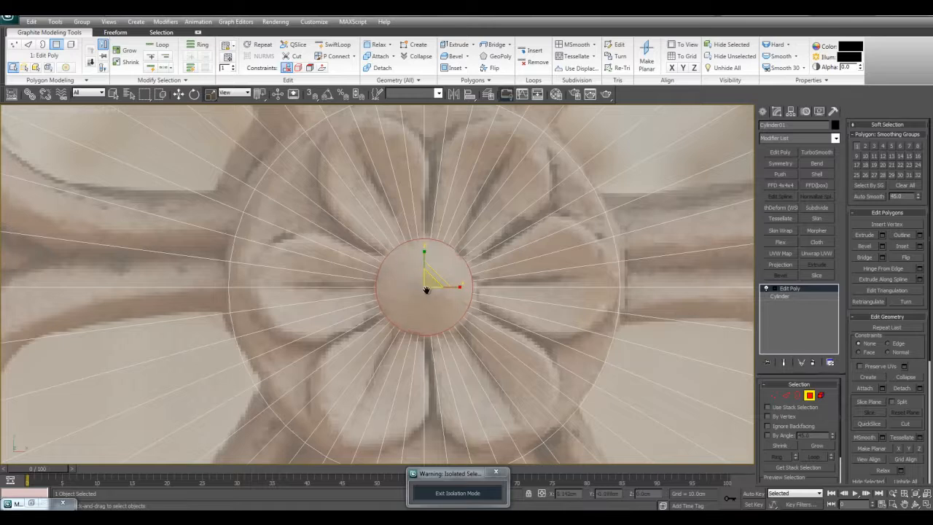
{"action": "scroll", "coordinate": [421, 290], "scroll_direction": "up", "scroll_amount": 2}
{"action": "scroll", "coordinate": [421, 291], "scroll_direction": "down", "scroll_amount": 2}
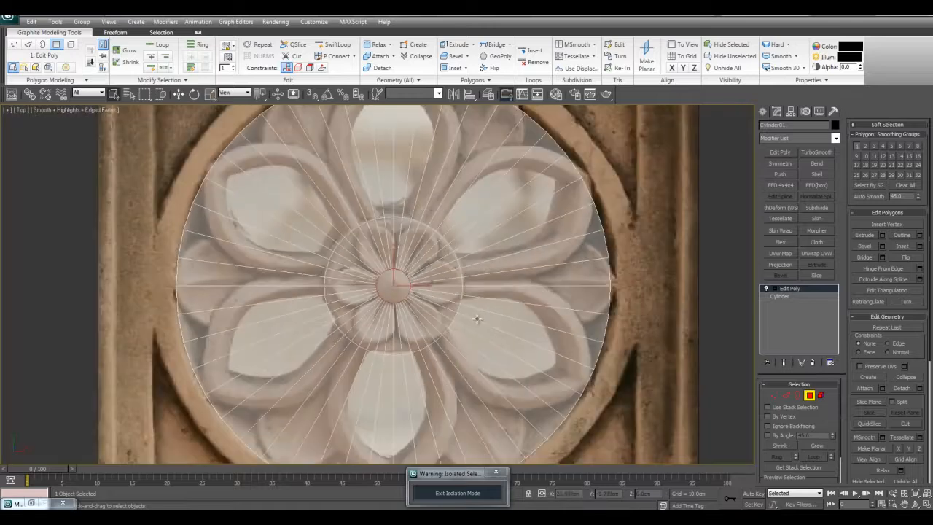
- Select all polygons of the central boss, including the bud, and detach them as a separate object
{"action": "key", "text": "alt+w"}
{"action": "right_click", "coordinate": [573, 352]}
{"action": "key", "text": "alt+w"}
{"action": "key", "text": "alt+x"}
{"action": "middle_click_drag", "start_coordinate": [582, 336], "coordinate": [612, 356], "text": "alt"}
{"action": "key", "text": "alt+x"}
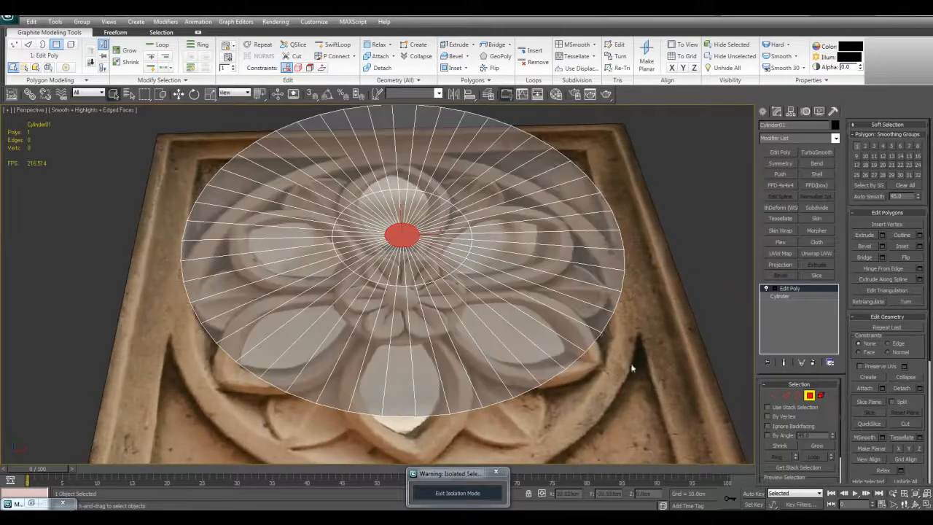
{"action": "middle_click_drag", "start_coordinate": [622, 296], "coordinate": [614, 301]}
{"action": "key", "text": "Delete"}
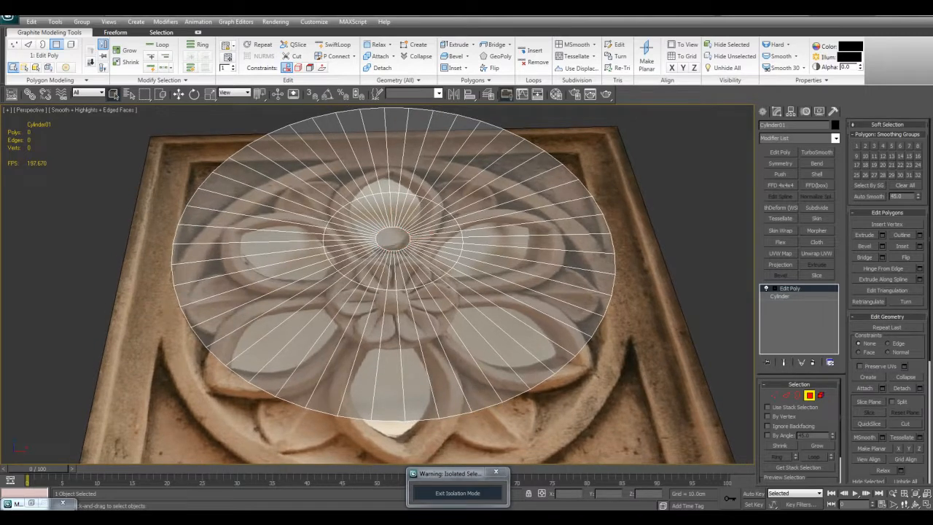
{"action": "middle_click_drag", "start_coordinate": [370, 229], "coordinate": [366, 234]}
{"action": "left_click_drag", "start_coordinate": [369, 231], "coordinate": [416, 263]}
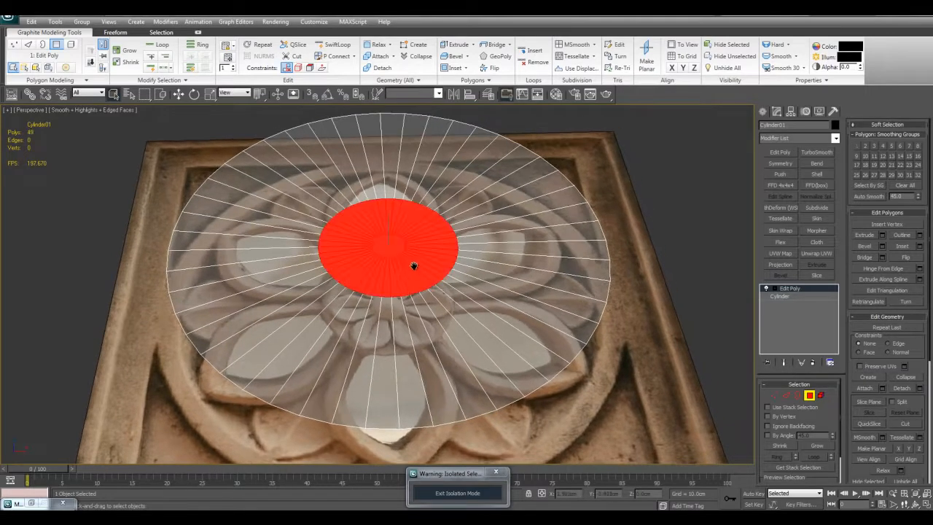
{"action": "scroll", "coordinate": [416, 262], "scroll_direction": "up", "scroll_amount": 3}
{"action": "left_click", "coordinate": [905, 388]}
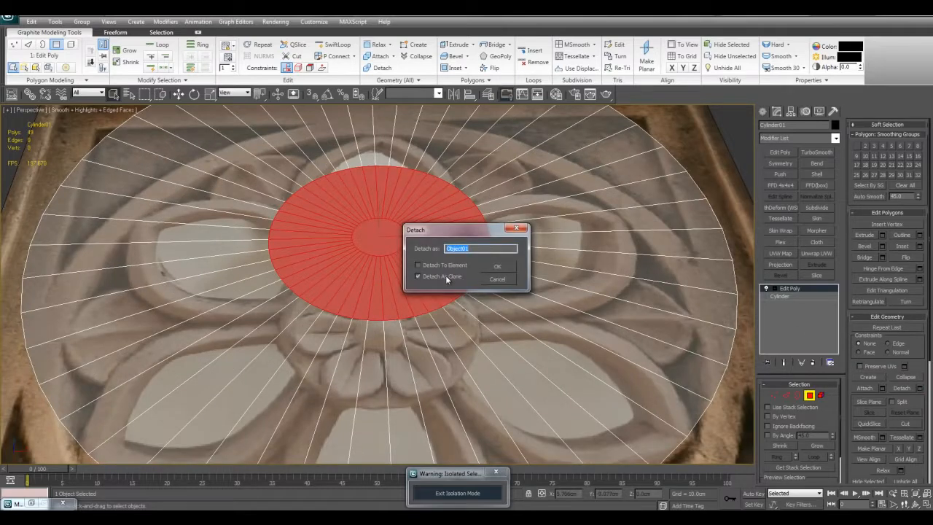
{"action": "left_click", "coordinate": [496, 267]}
{"action": "key", "text": "4"}
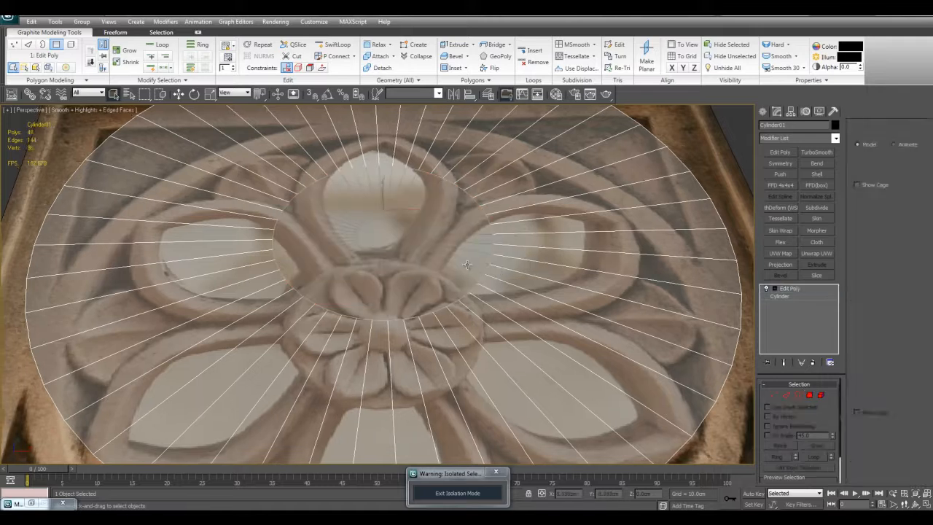
- Thicken the detached boss disc with a Shell modifier using an outer amount of 2.0 cm
{"action": "left_click", "coordinate": [457, 264]}
{"action": "middle_click_drag", "start_coordinate": [458, 264], "coordinate": [510, 280]}
{"action": "key", "text": "alt+x"}
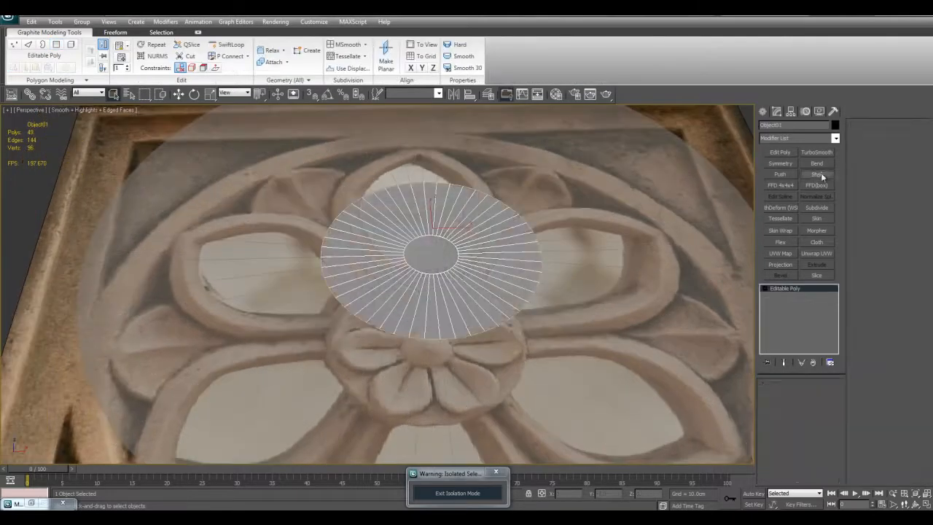
{"action": "left_click", "coordinate": [817, 174]}
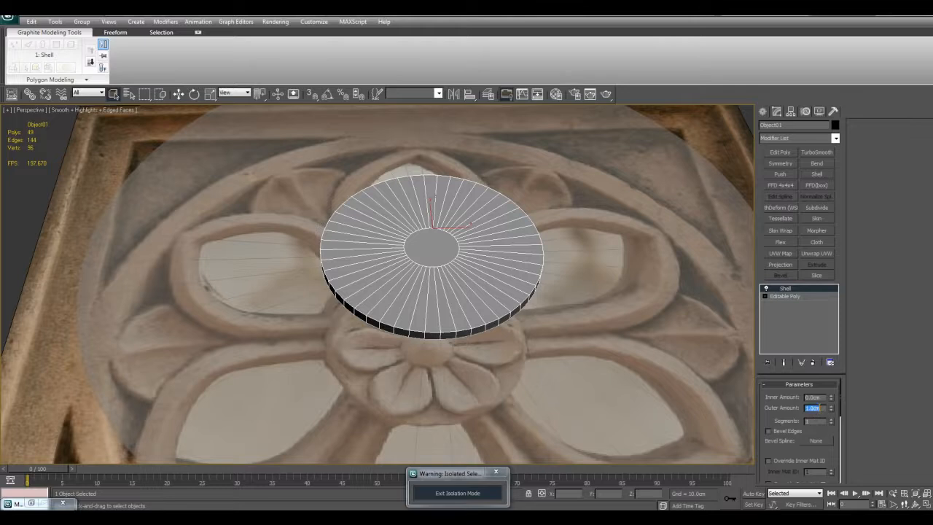
{"action": "scroll", "coordinate": [646, 349], "scroll_direction": "down", "scroll_amount": 6}
{"action": "scroll", "coordinate": [649, 361], "scroll_direction": "up", "scroll_amount": 4}
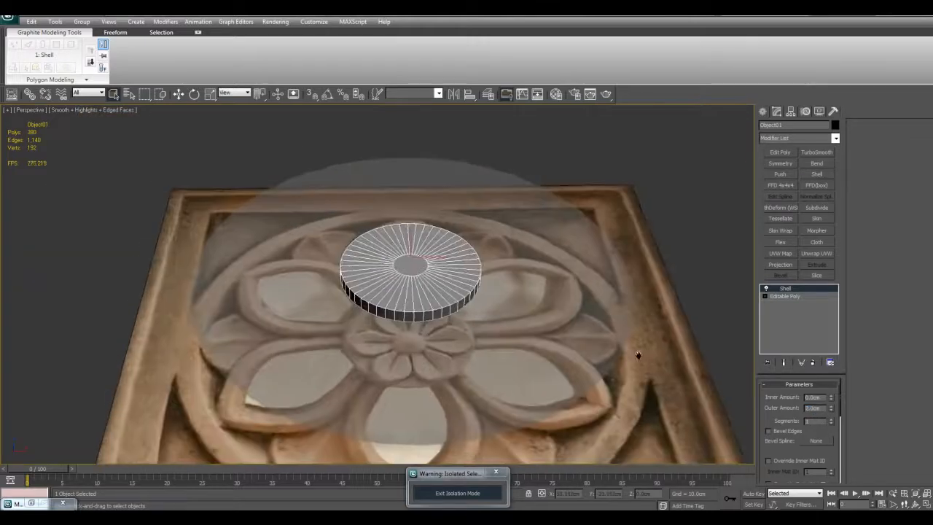
- Add an Edit Poly modifier to the shelled boss disc and detach its central top polygon as a separate object
{"action": "scroll", "coordinate": [641, 356], "scroll_direction": "up", "scroll_amount": 5}
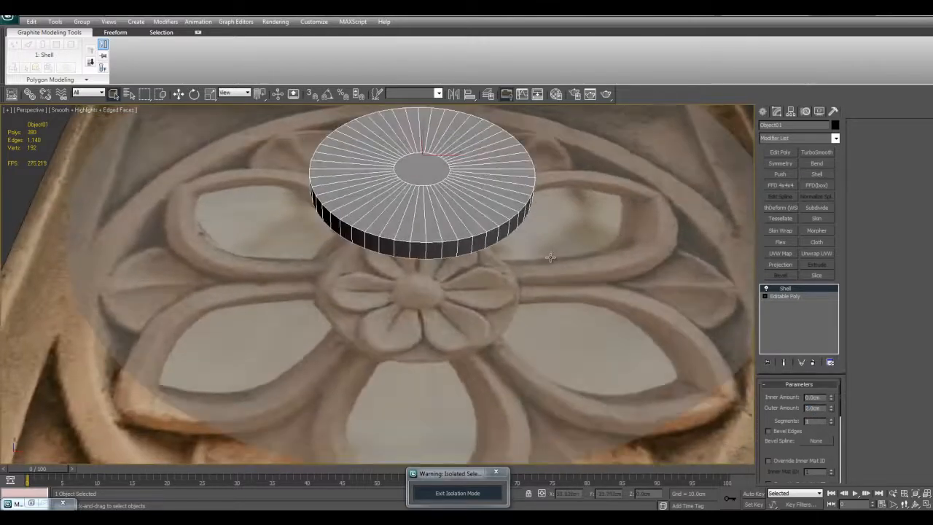
{"action": "middle_click_drag", "start_coordinate": [553, 257], "coordinate": [544, 249]}
{"action": "scroll", "coordinate": [416, 296], "scroll_direction": "up", "scroll_amount": 3}
{"action": "middle_click_drag", "start_coordinate": [426, 293], "coordinate": [430, 335]}
{"action": "left_click", "coordinate": [780, 152]}
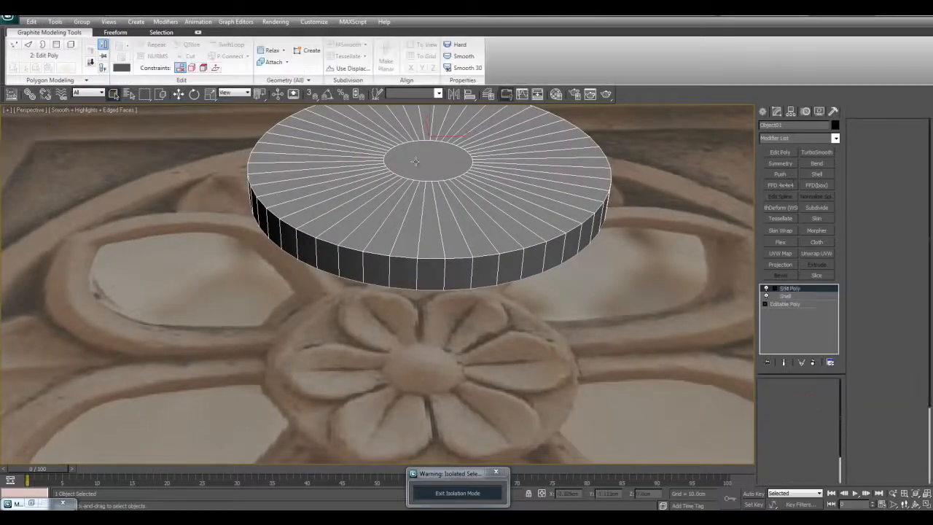
{"action": "left_click", "coordinate": [809, 395]}
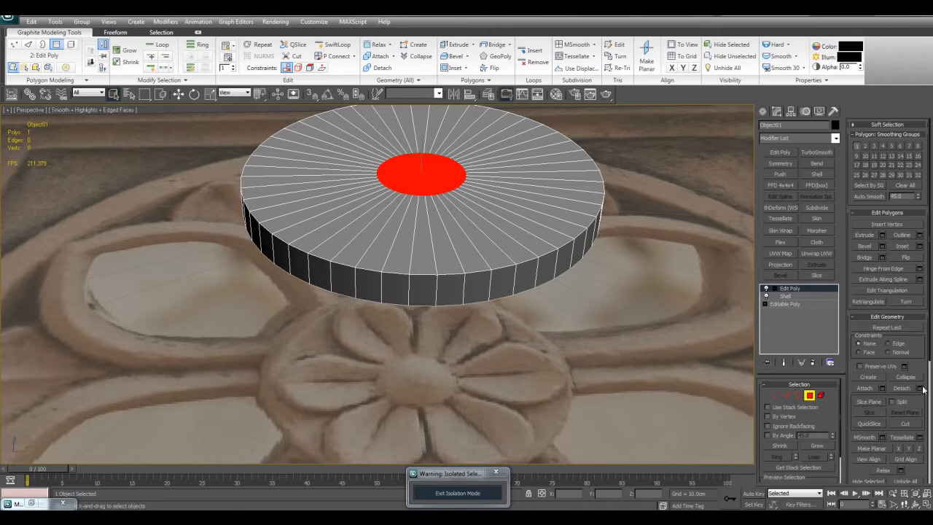
{"action": "left_click", "coordinate": [921, 389]}
{"action": "left_click", "coordinate": [497, 266]}
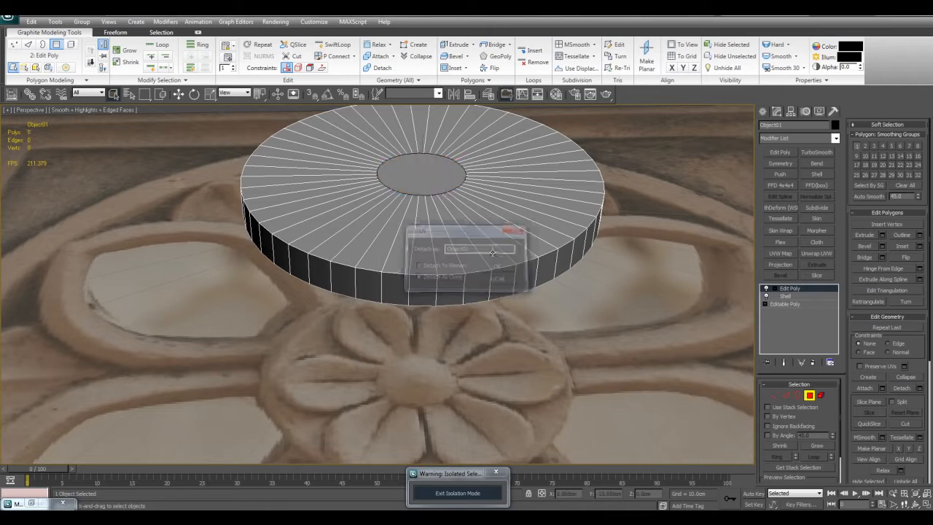
- Thicken the detached bud polygon with a Shell modifier using an outer amount of 1.0 cm
{"action": "left_click", "coordinate": [817, 175]}
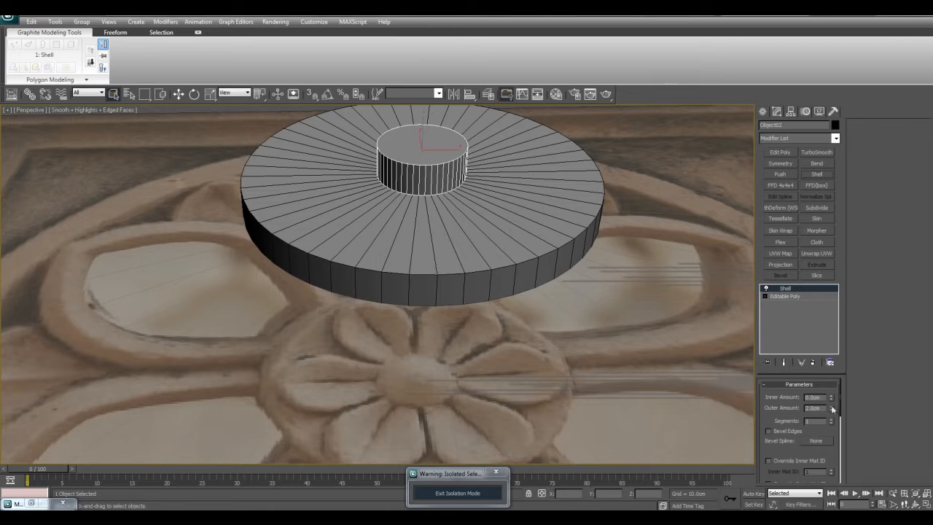
{"action": "key", "text": "ctrl+z"}
{"action": "key", "text": "7"}
{"action": "middle_click_drag", "start_coordinate": [641, 361], "coordinate": [637, 369], "text": "alt"}
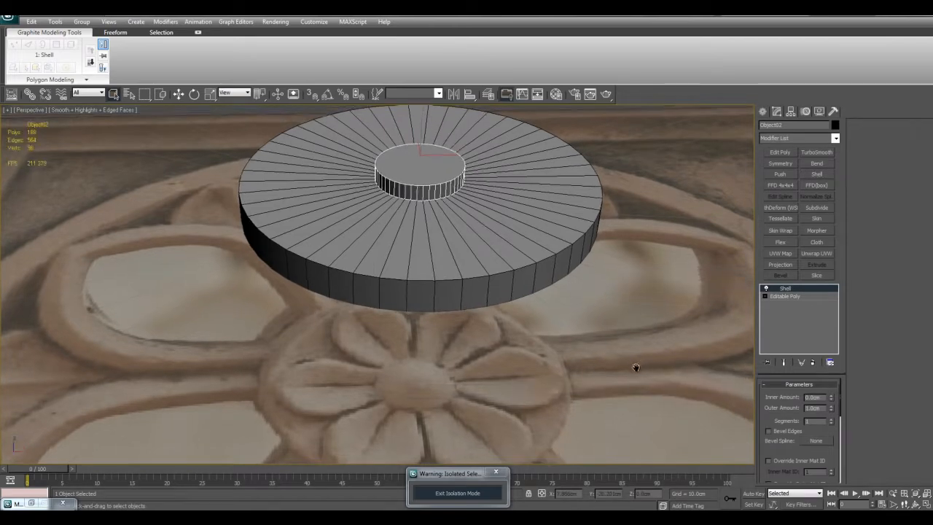
{"action": "scroll", "coordinate": [639, 370], "scroll_direction": "down", "scroll_amount": 4}
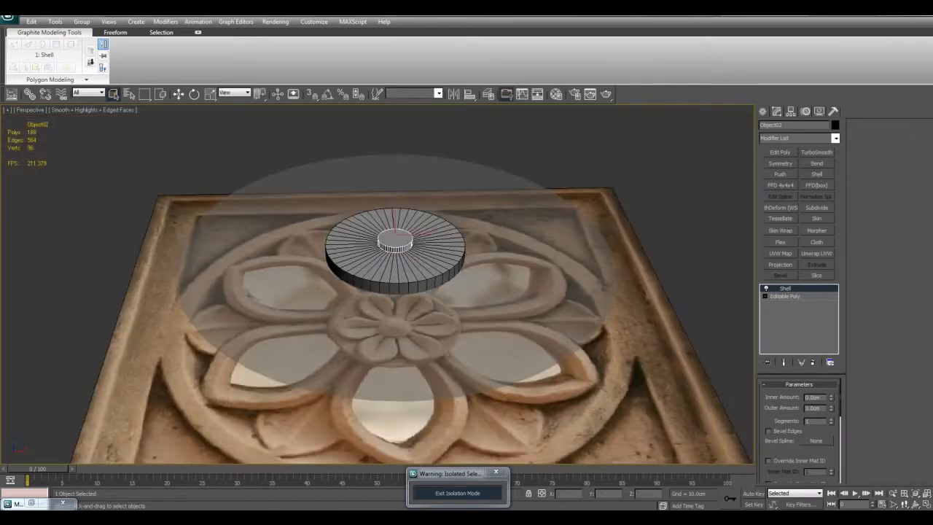
{"action": "scroll", "coordinate": [457, 320], "scroll_direction": "up", "scroll_amount": 3}
- Open the larger boss disc for polygon editing and compare it with the reference flower in the Top view
{"action": "left_click", "coordinate": [457, 282]}
{"action": "middle_click_drag", "start_coordinate": [458, 282], "coordinate": [429, 266]}
{"action": "scroll", "coordinate": [448, 251], "scroll_direction": "up", "scroll_amount": 3}
{"action": "scroll", "coordinate": [410, 308], "scroll_direction": "down", "scroll_amount": 4}
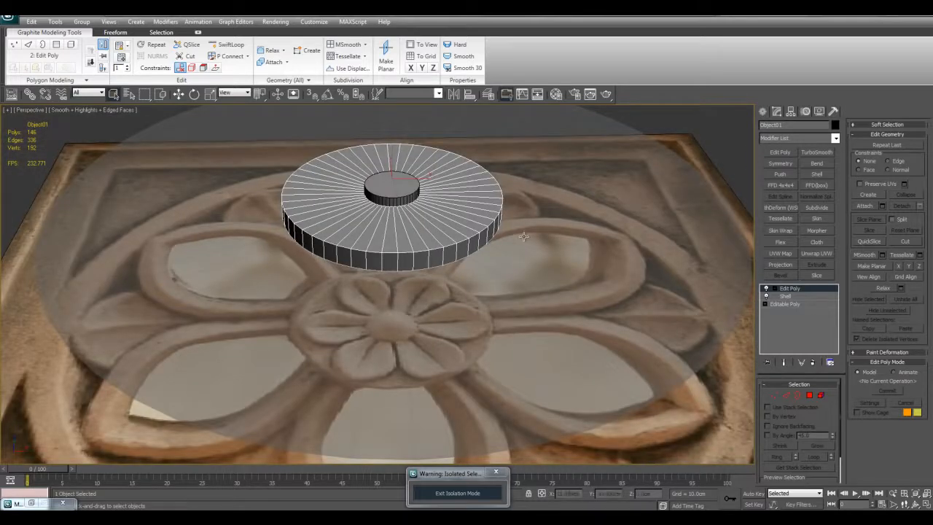
{"action": "scroll", "coordinate": [489, 313], "scroll_direction": "up", "scroll_amount": 5}
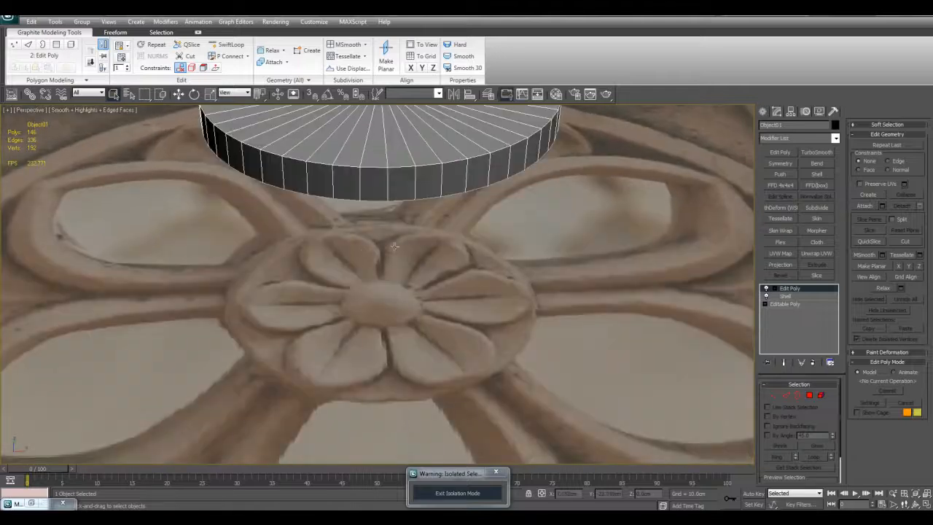
{"action": "key", "text": "4"}
{"action": "middle_click_drag", "start_coordinate": [506, 271], "coordinate": [462, 220]}
{"action": "key", "text": "alt+w"}
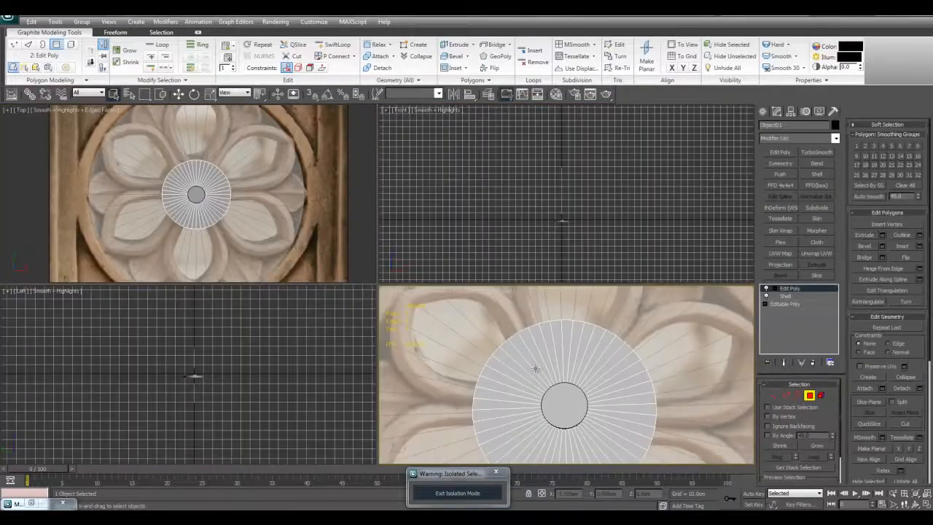
{"action": "middle_click_drag", "start_coordinate": [502, 350], "coordinate": [505, 334], "text": "alt"}
{"action": "key", "text": "alt+x"}
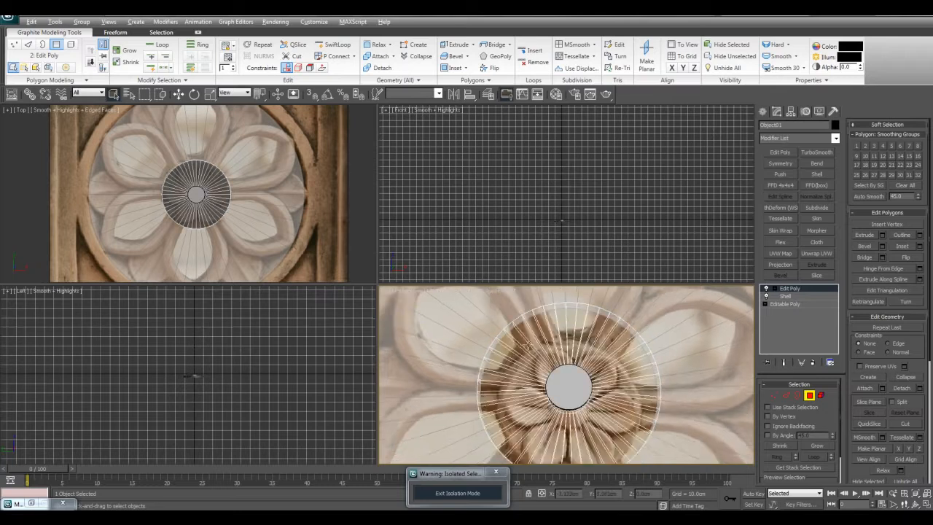
{"action": "key", "text": "alt+w"}
{"action": "scroll", "coordinate": [394, 248], "scroll_direction": "up", "scroll_amount": 6}
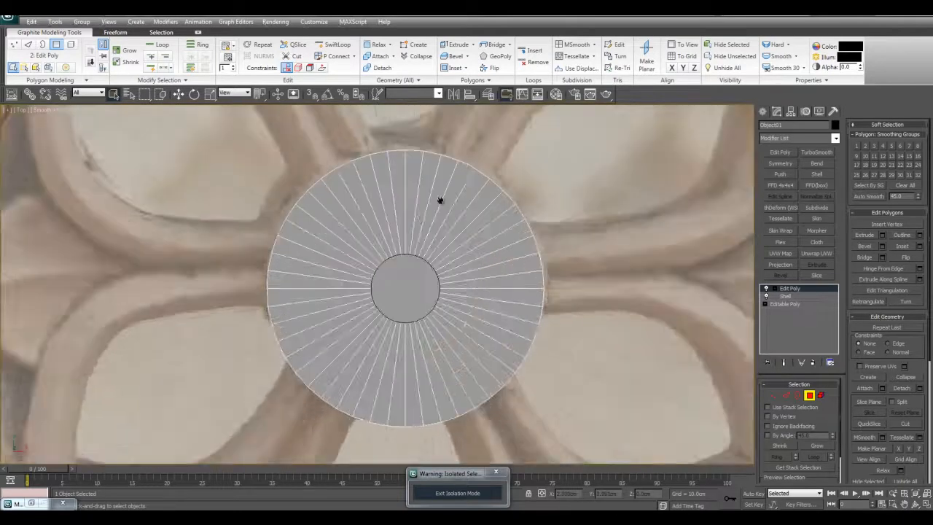
- Select the eight adjacent polygons on the boss disc's top face, centred on the gap between the two upper petals
{"action": "scroll", "coordinate": [430, 280], "scroll_direction": "down", "scroll_amount": 1}
{"action": "left_click", "coordinate": [439, 208]}
{"action": "left_click", "coordinate": [361, 236], "text": "ctrl"}
{"action": "left_click", "coordinate": [501, 226], "text": "ctrl"}
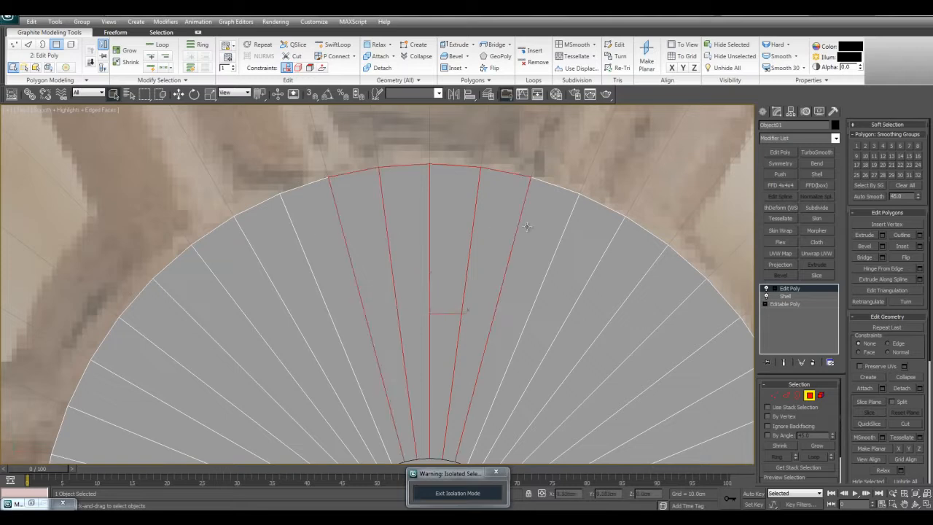
{"action": "left_click", "coordinate": [569, 240], "text": "ctrl"}
{"action": "middle_click_drag", "start_coordinate": [564, 231], "coordinate": [562, 224]}
{"action": "left_click", "coordinate": [543, 228], "text": "ctrl"}
{"action": "left_click", "coordinate": [329, 238], "text": "ctrl"}
{"action": "key", "text": "alt+w"}
{"action": "key", "text": "alt+w"}
{"action": "middle_click_drag", "start_coordinate": [546, 350], "coordinate": [426, 309], "text": "alt"}
{"action": "scroll", "coordinate": [425, 309], "scroll_direction": "down", "scroll_amount": 4}
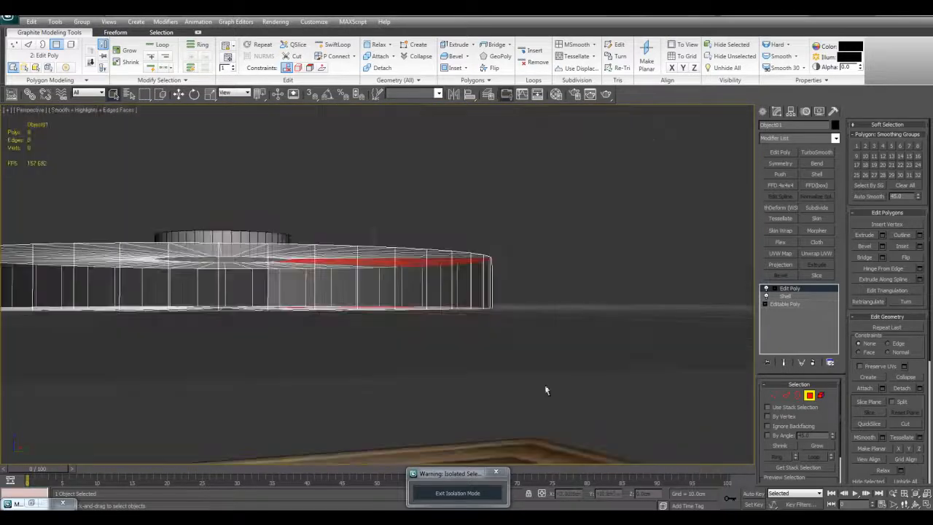
{"action": "middle_click_drag", "start_coordinate": [289, 287], "coordinate": [394, 209], "text": "alt"}
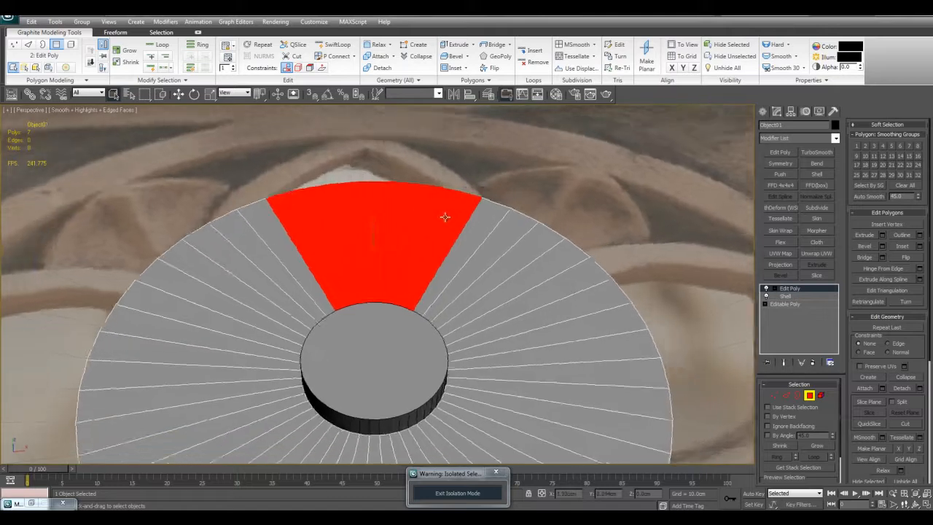
- Check the selected wedge of polygons on the boss disc in the Top and Perspective views
{"action": "key", "text": "alt+w"}
{"action": "right_click", "coordinate": [334, 215]}
{"action": "key", "text": "alt+w"}
{"action": "key", "text": "F2"}
{"action": "scroll", "coordinate": [347, 233], "scroll_direction": "down", "scroll_amount": 3}
{"action": "middle_click_drag", "start_coordinate": [396, 208], "coordinate": [422, 197]}
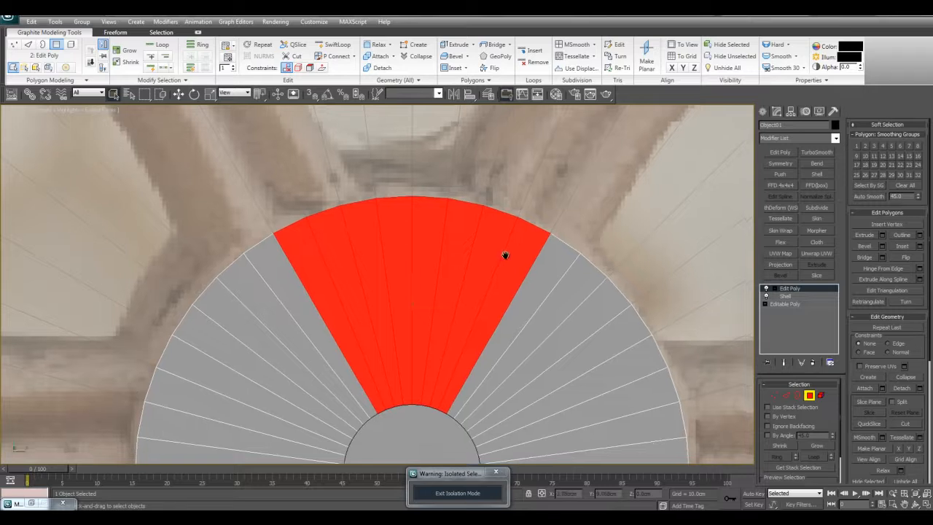
{"action": "key", "text": "alt+w"}
{"action": "right_click", "coordinate": [562, 347]}
{"action": "key", "text": "alt+w"}
{"action": "key", "text": "alt+w"}
{"action": "right_click", "coordinate": [302, 189]}
{"action": "key", "text": "alt+w"}
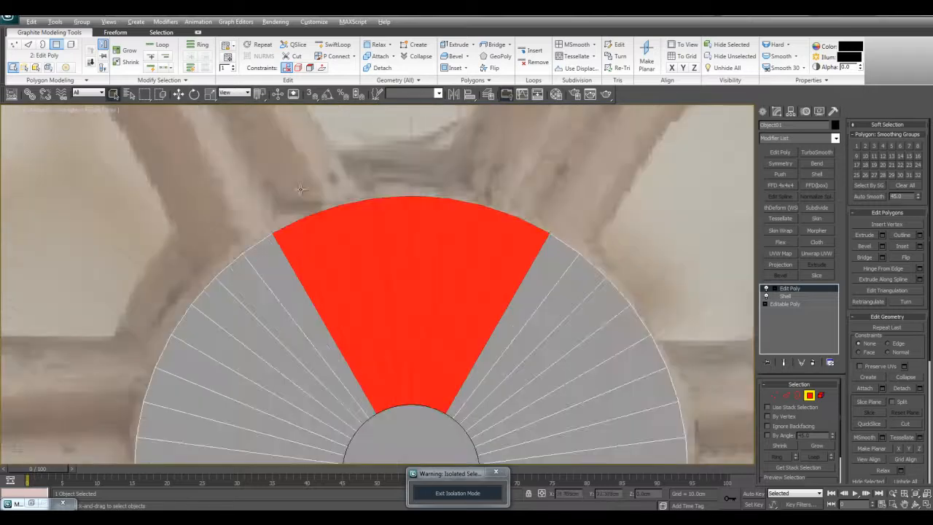
- Make the boss disc see-through in the Top view and show the selected polygons as outlines over the petals
{"action": "key", "text": "alt+x"}
{"action": "scroll", "coordinate": [503, 261], "scroll_direction": "down", "scroll_amount": 5}
{"action": "scroll", "coordinate": [514, 267], "scroll_direction": "up", "scroll_amount": 3}
{"action": "key", "text": "F2"}
{"action": "middle_click_drag", "start_coordinate": [543, 279], "coordinate": [526, 248]}
{"action": "middle_click_drag", "start_coordinate": [482, 282], "coordinate": [484, 280]}
- Detach the selected eight-polygon wedge from the boss disc as a separate object
{"action": "scroll", "coordinate": [490, 286], "scroll_direction": "down", "scroll_amount": 2}
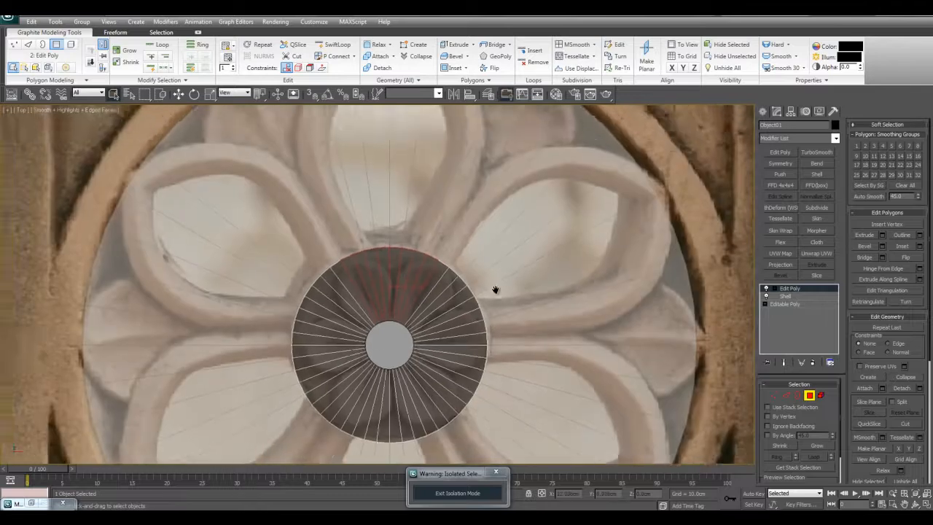
{"action": "scroll", "coordinate": [466, 288], "scroll_direction": "up", "scroll_amount": 2}
{"action": "scroll", "coordinate": [403, 297], "scroll_direction": "up", "scroll_amount": 2}
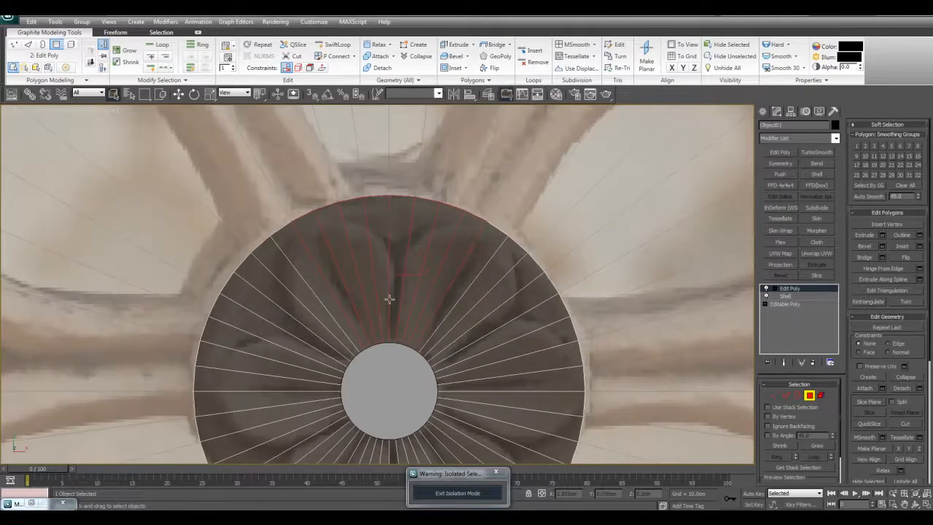
{"action": "scroll", "coordinate": [437, 229], "scroll_direction": "down", "scroll_amount": 3}
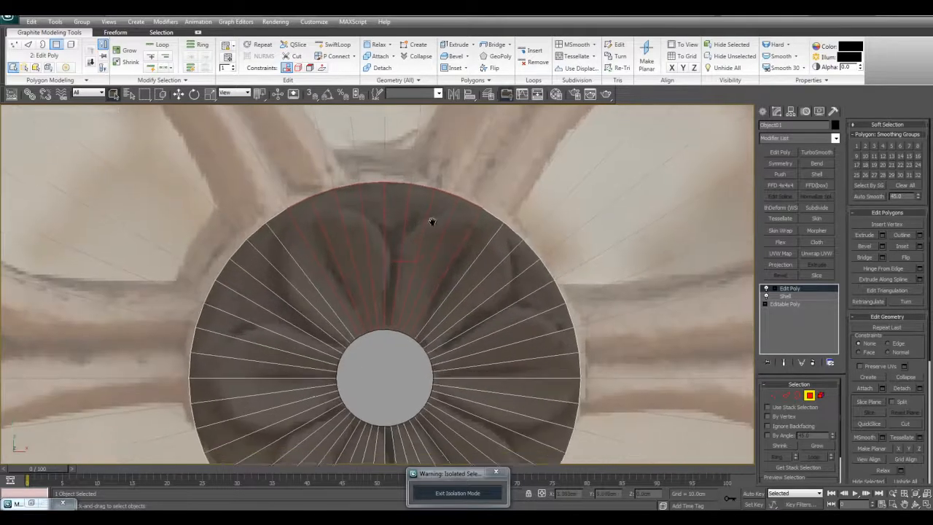
{"action": "middle_click_drag", "start_coordinate": [490, 268], "coordinate": [492, 278]}
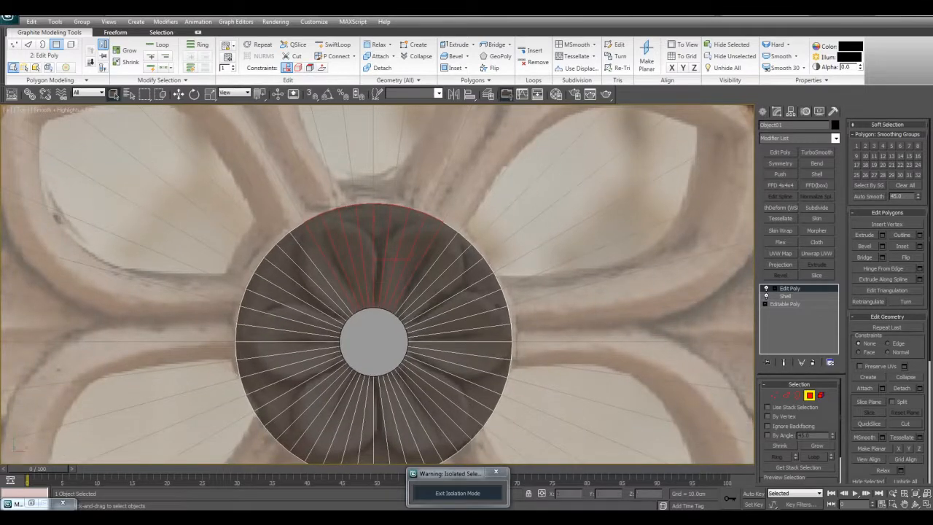
{"action": "left_click", "coordinate": [920, 389]}
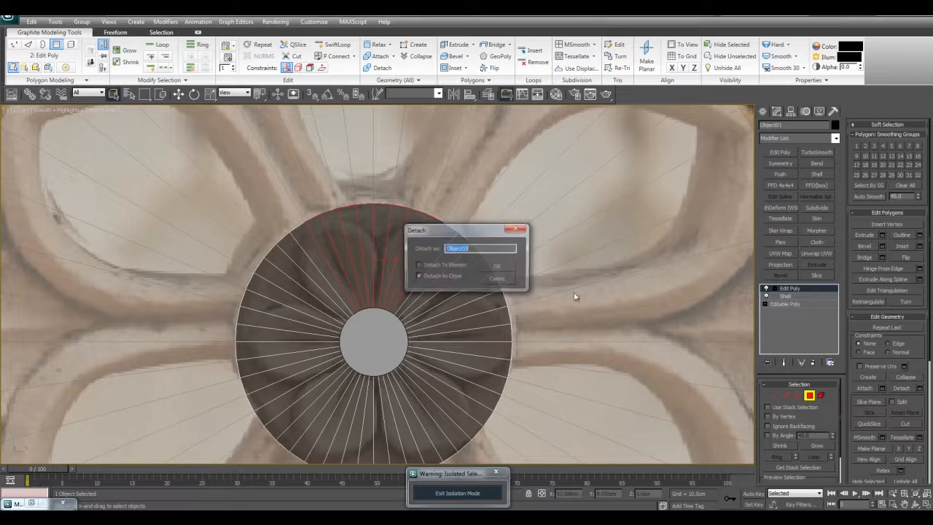
{"action": "left_click", "coordinate": [492, 267]}
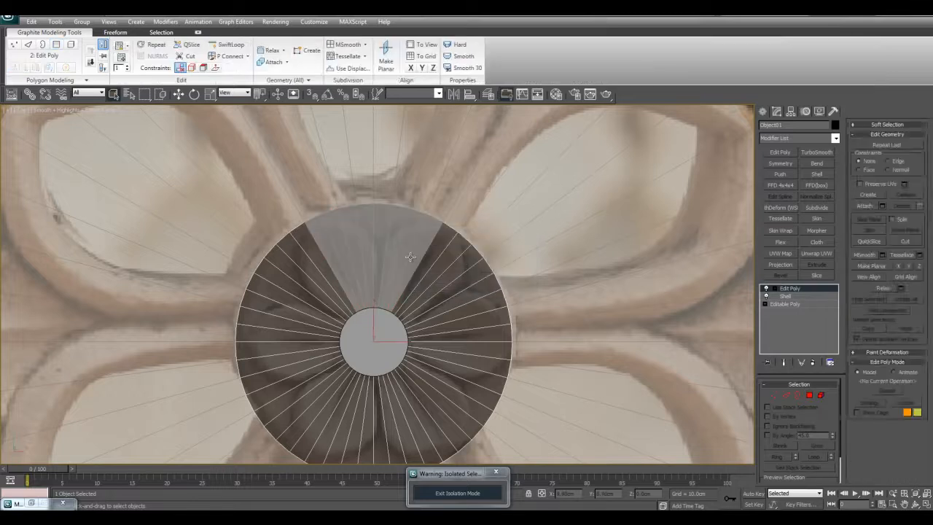
- Delete the leftover see-through disc, keeping only the detached eight-polygon wedge over the reference photo
{"action": "left_click", "coordinate": [400, 250]}
{"action": "middle_click_drag", "start_coordinate": [427, 251], "coordinate": [438, 247]}
{"action": "scroll", "coordinate": [441, 245], "scroll_direction": "down", "scroll_amount": 5}
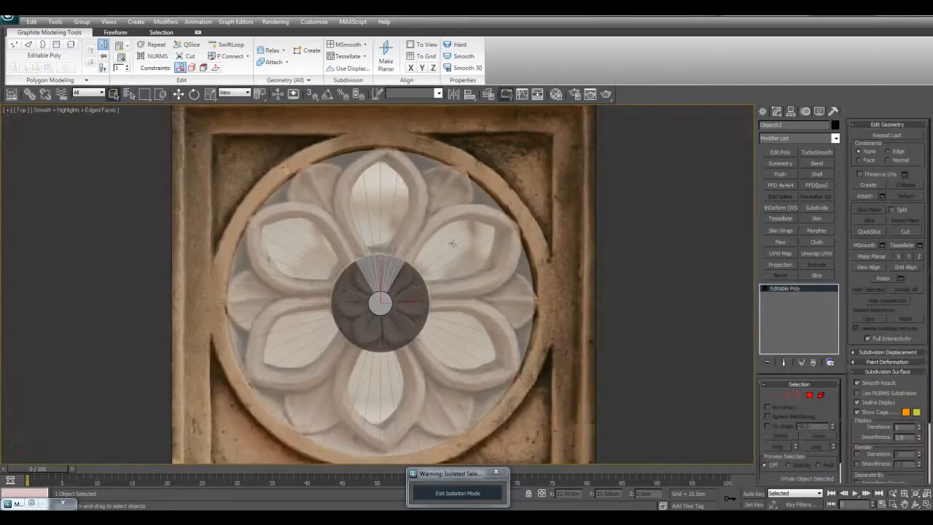
{"action": "left_click", "coordinate": [522, 202]}
{"action": "key", "text": "Delete"}
- Rotate a copy of the wedge about 94 degrees counterclockwise around the boss centre and make it an instance
{"action": "scroll", "coordinate": [437, 248], "scroll_direction": "down", "scroll_amount": 2}
{"action": "scroll", "coordinate": [421, 258], "scroll_direction": "up", "scroll_amount": 4}
{"action": "left_click", "coordinate": [380, 255]}
{"action": "scroll", "coordinate": [379, 253], "scroll_direction": "up", "scroll_amount": 4}
{"action": "key", "text": "e"}
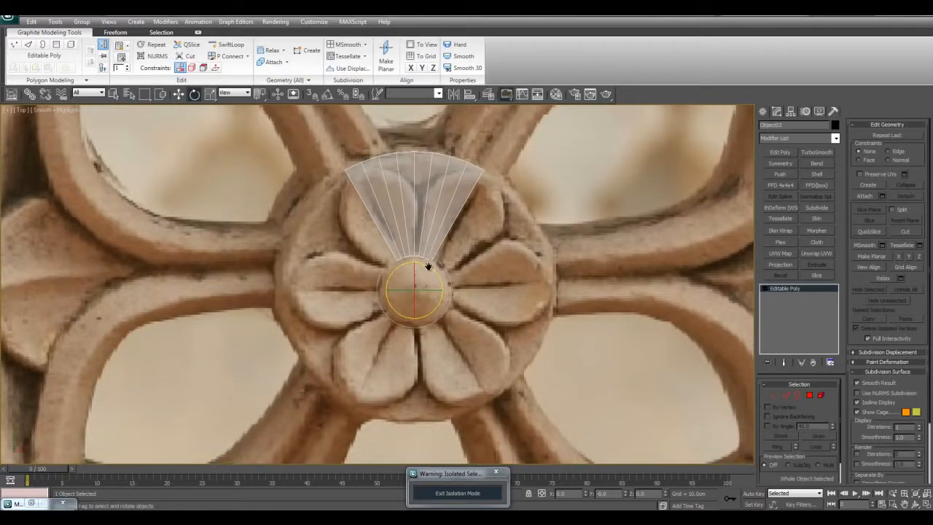
{"action": "mouse_move", "coordinate": [426, 267]}
{"action": "left_mouse_down", "text": "shift"}
{"action": "mouse_move", "coordinate": [385, 125]}
{"action": "mouse_move", "coordinate": [386, 133]}
{"action": "left_mouse_up", "text": "shift"}
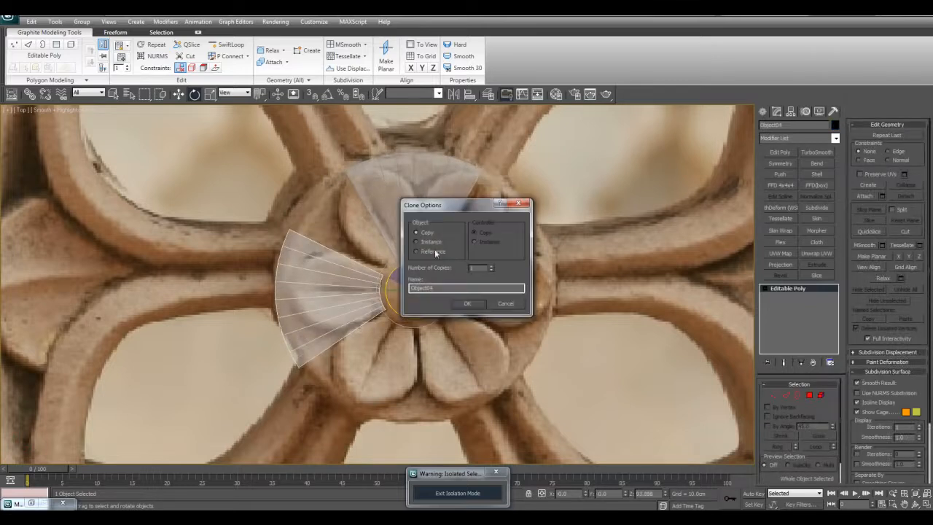
{"action": "left_click", "coordinate": [461, 304]}
- Delete the left half of the upper wedge's polygons in an Edit Poly modifier and mirror the remaining half with Symmetry on X
{"action": "middle_click_drag", "start_coordinate": [432, 219], "coordinate": [431, 227]}
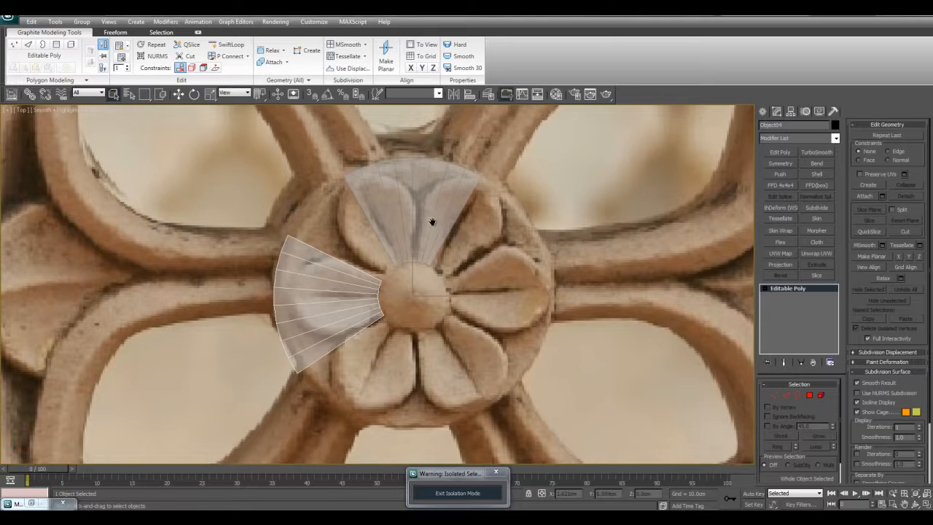
{"action": "left_click", "coordinate": [431, 227]}
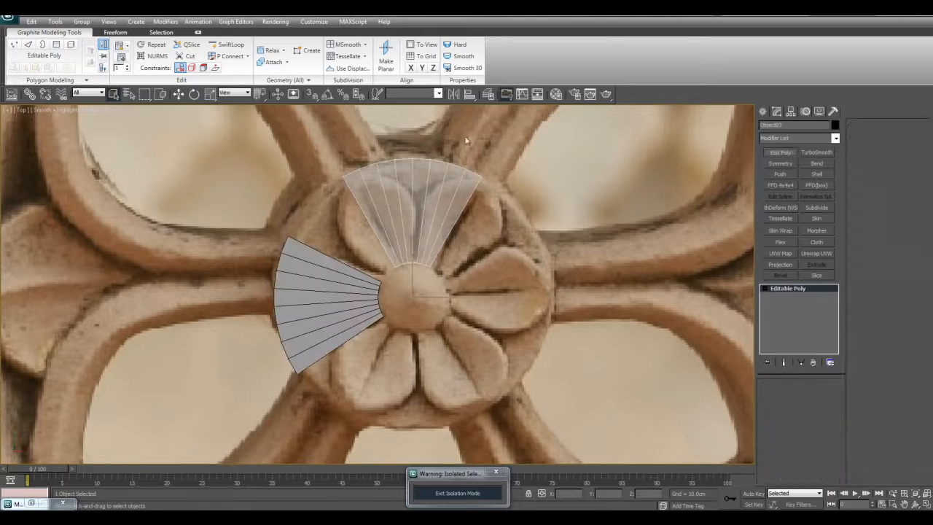
{"action": "scroll", "coordinate": [430, 183], "scroll_direction": "up", "scroll_amount": 3}
{"action": "middle_click_drag", "start_coordinate": [430, 183], "coordinate": [445, 278]}
{"action": "key", "text": "4"}
{"action": "left_click_drag", "start_coordinate": [541, 350], "coordinate": [321, 198]}
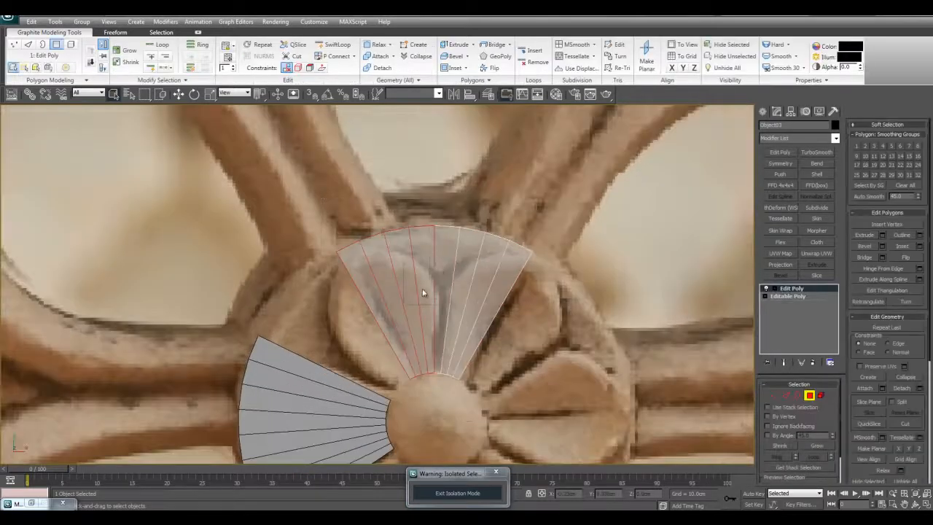
{"action": "scroll", "coordinate": [441, 215], "scroll_direction": "down", "scroll_amount": 5}
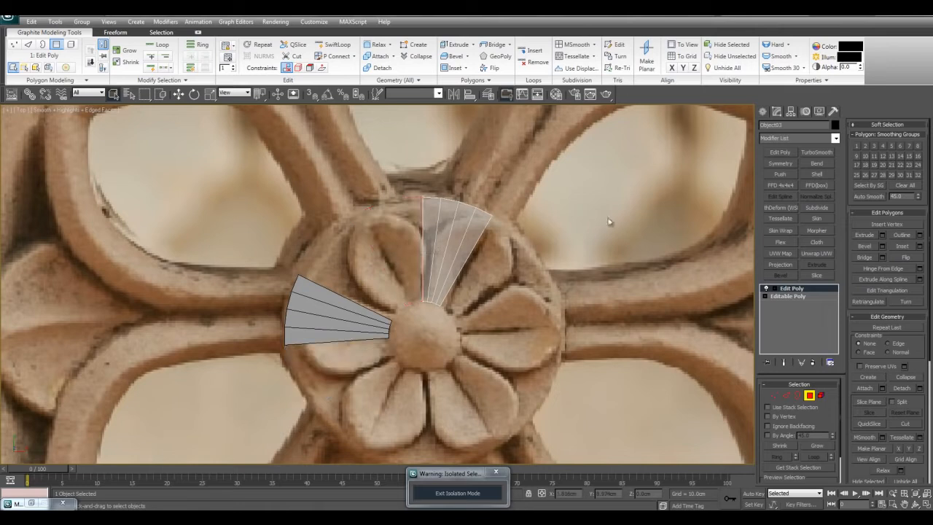
{"action": "left_click", "coordinate": [780, 163]}
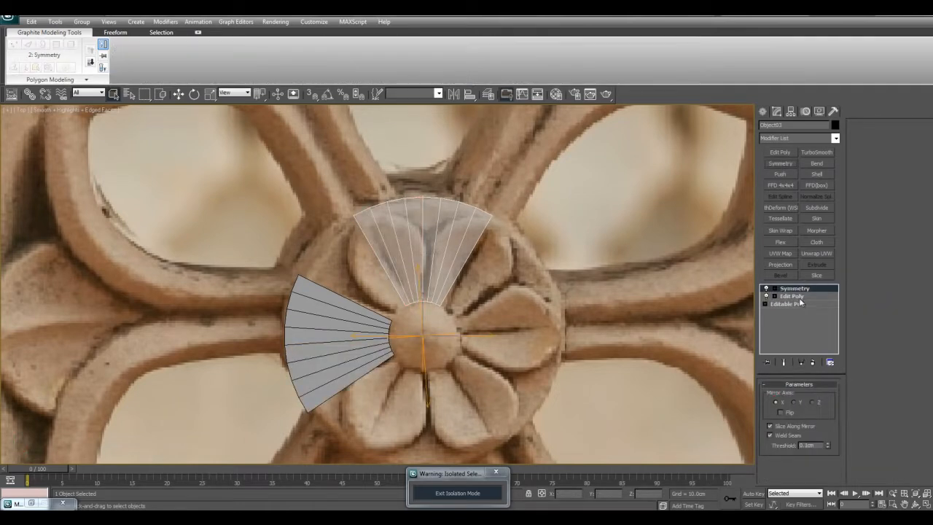
- Insert another Edit Poly modifier beneath the Symmetry modifier and start editing its vertices
{"action": "left_click", "coordinate": [800, 298]}
{"action": "left_click", "coordinate": [781, 153]}
{"action": "scroll", "coordinate": [605, 218], "scroll_direction": "up", "scroll_amount": 2}
{"action": "scroll", "coordinate": [599, 218], "scroll_direction": "down", "scroll_amount": 2}
{"action": "key", "text": "1"}
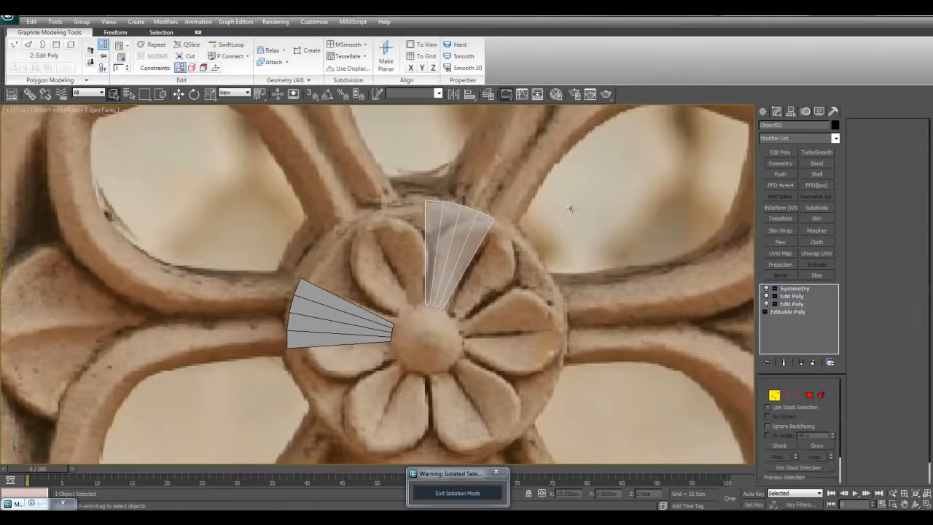
- Slide the half wedge's outer rim vertices inward with the Edge constraint and show the mirrored end result
{"action": "scroll", "coordinate": [547, 219], "scroll_direction": "up", "scroll_amount": 3}
{"action": "middle_click_drag", "start_coordinate": [491, 212], "coordinate": [495, 203]}
{"action": "key", "text": "w"}
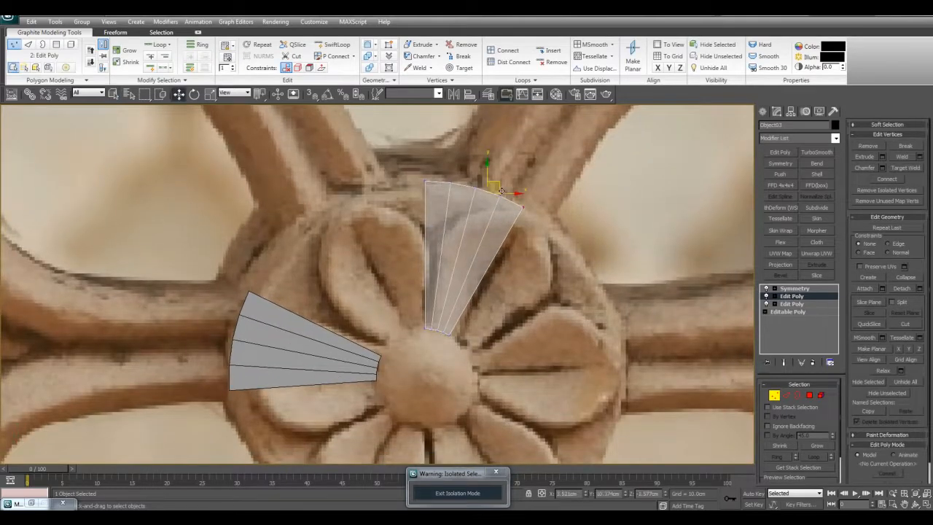
{"action": "middle_click_drag", "start_coordinate": [482, 187], "coordinate": [475, 194]}
{"action": "left_click_drag", "start_coordinate": [489, 190], "coordinate": [484, 217]}
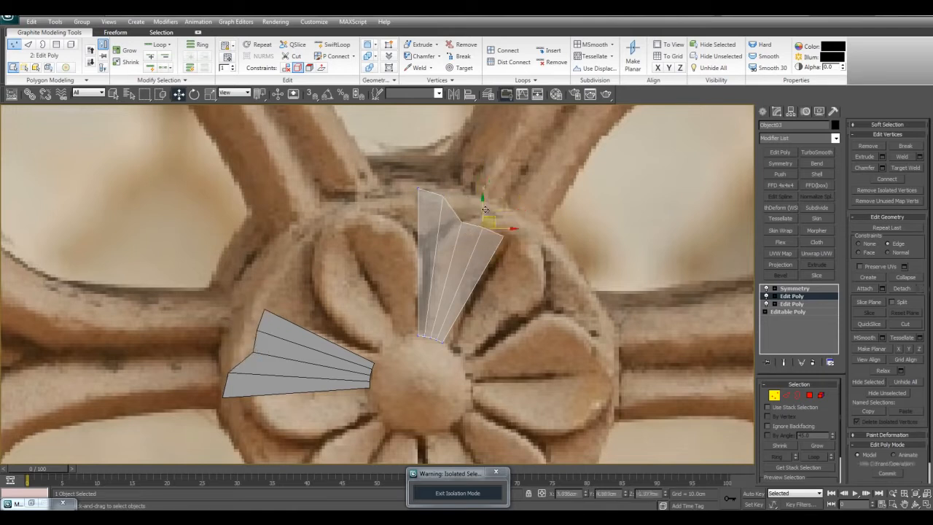
{"action": "key", "text": "1"}
{"action": "left_click", "coordinate": [783, 362]}
{"action": "middle_click_drag", "start_coordinate": [621, 247], "coordinate": [616, 246]}
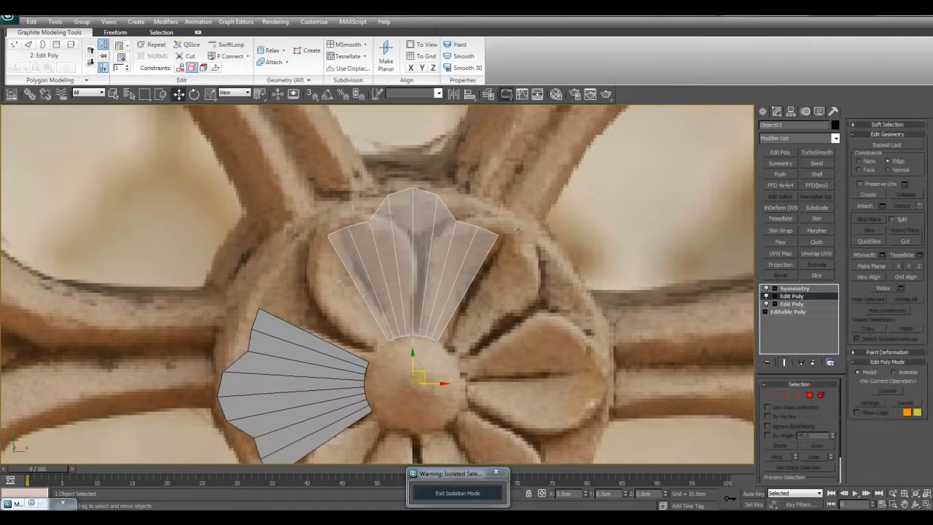
- Move the remaining rim and corner vertices inward to round the wedge into a petal outline that tapers towards the bud
{"action": "key", "text": "1"}
{"action": "left_click_drag", "start_coordinate": [498, 218], "coordinate": [463, 239]}
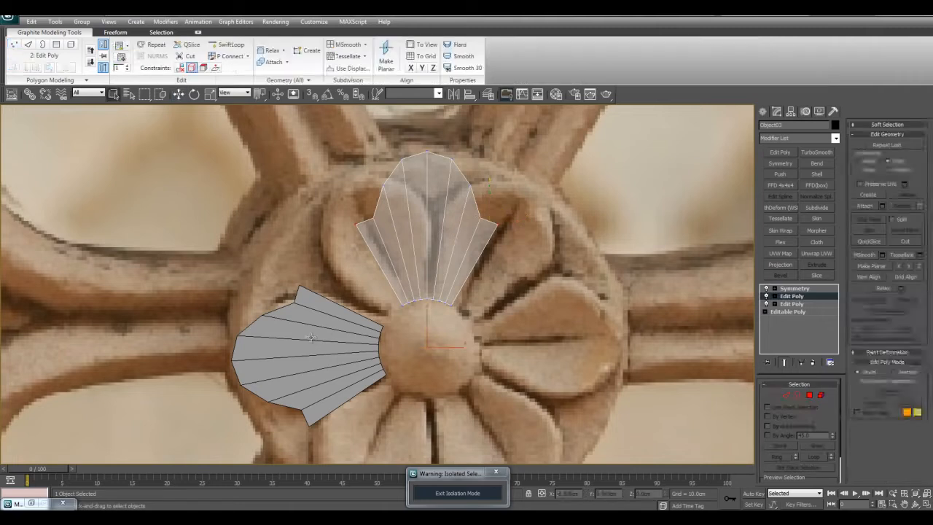
{"action": "left_click", "coordinate": [463, 278]}
{"action": "left_click", "coordinate": [453, 187]}
{"action": "left_click", "coordinate": [792, 296]}
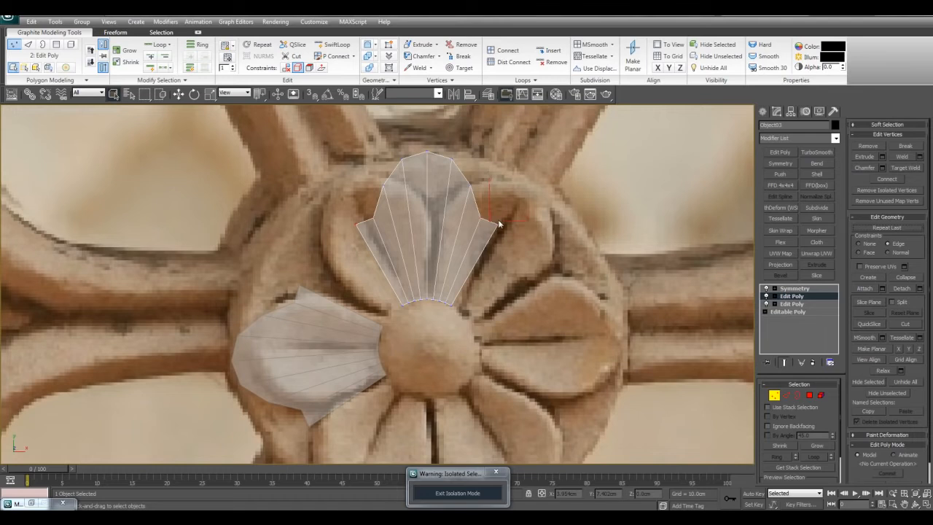
{"action": "left_click_drag", "start_coordinate": [506, 216], "coordinate": [478, 254]}
{"action": "scroll", "coordinate": [539, 274], "scroll_direction": "down", "scroll_amount": 5}
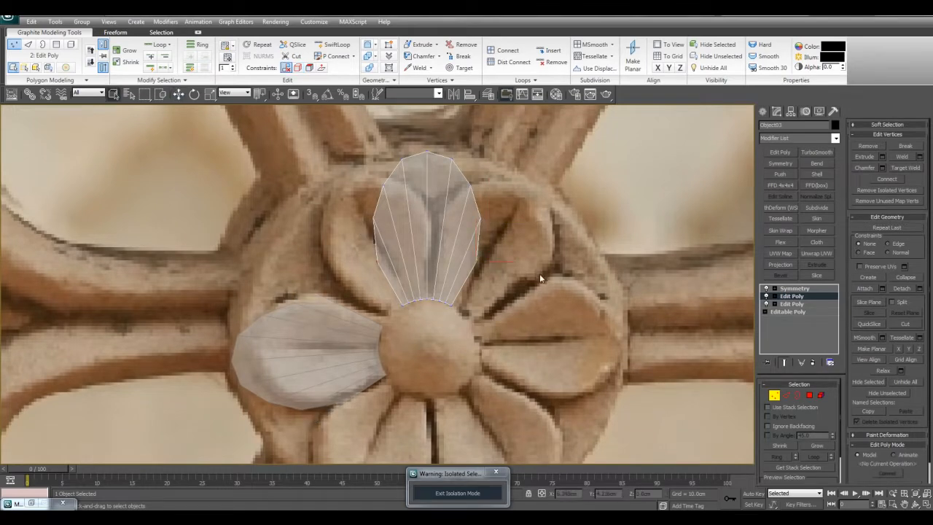
{"action": "scroll", "coordinate": [540, 273], "scroll_direction": "up", "scroll_amount": 5}
{"action": "scroll", "coordinate": [478, 210], "scroll_direction": "up", "scroll_amount": 1}
{"action": "middle_click_drag", "start_coordinate": [511, 225], "coordinate": [511, 233]}
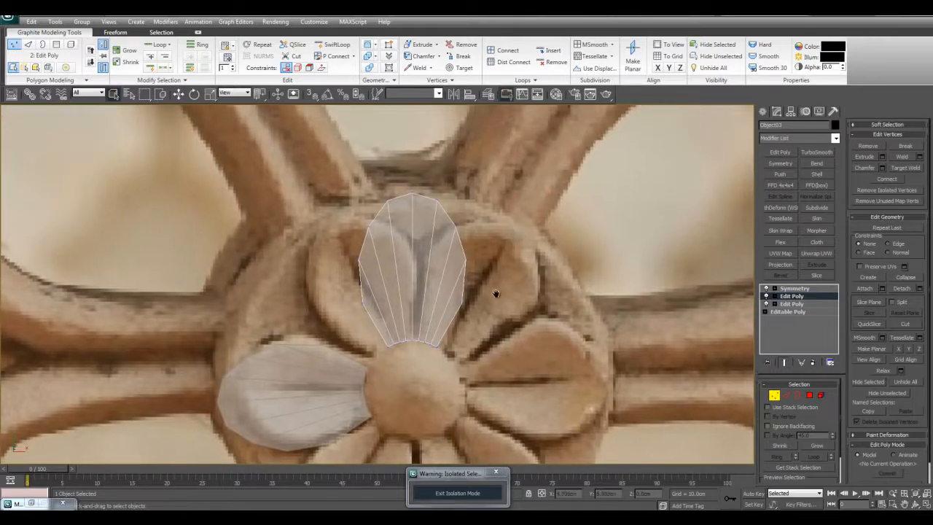
- Apply TurboSmooth above the Symmetry modifier with 2 iterations
{"action": "left_click", "coordinate": [795, 289]}
{"action": "left_click", "coordinate": [813, 153]}
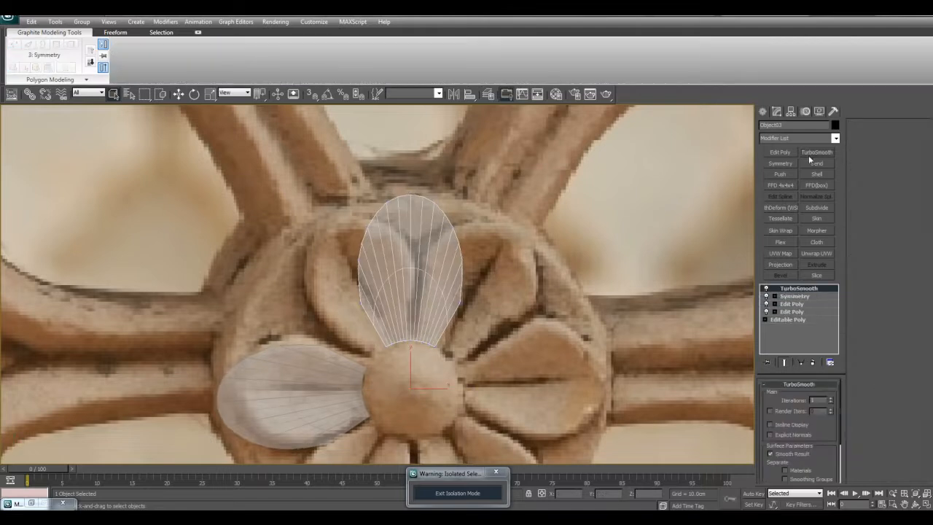
{"action": "left_click", "coordinate": [831, 398]}
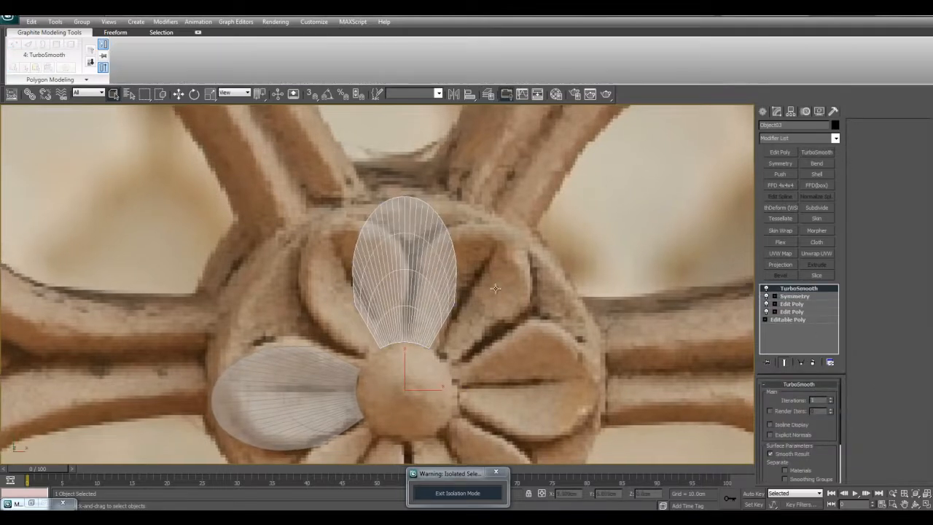
{"action": "scroll", "coordinate": [500, 285], "scroll_direction": "up", "scroll_amount": 5}
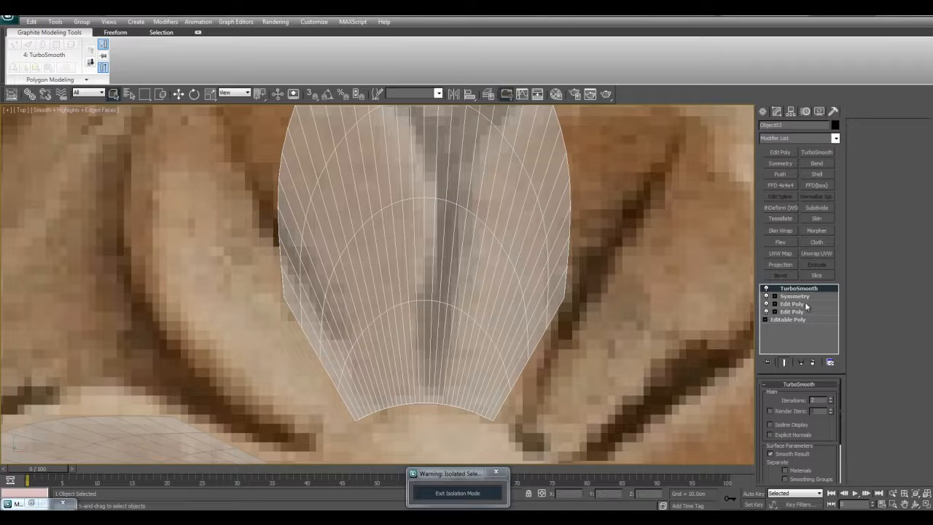
- Add a SwiftLoop edge loop across the half petal in the upper Edit Poly and target-weld its outer end to the lower rim vertex
{"action": "left_click", "coordinate": [805, 305]}
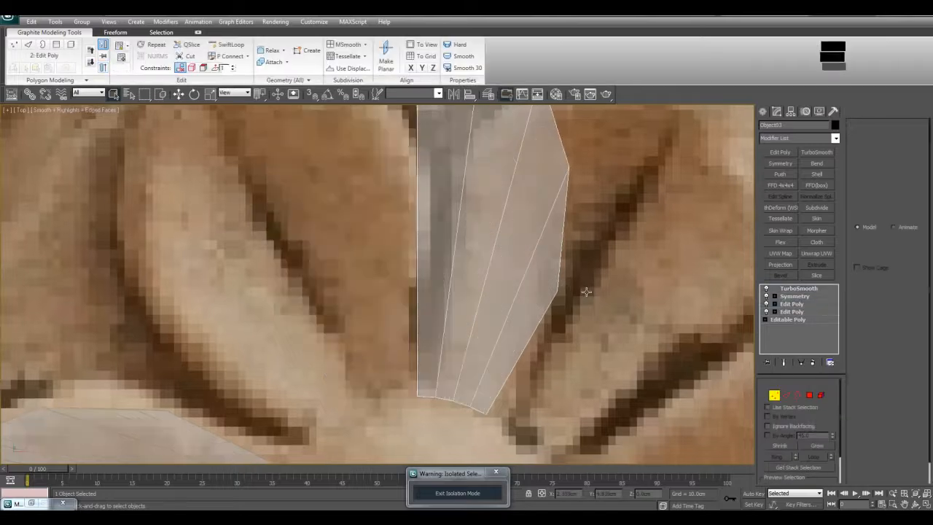
{"action": "scroll", "coordinate": [583, 298], "scroll_direction": "down", "scroll_amount": 4}
{"action": "middle_click_drag", "start_coordinate": [544, 321], "coordinate": [524, 331]}
{"action": "scroll", "coordinate": [524, 332], "scroll_direction": "up", "scroll_amount": 3}
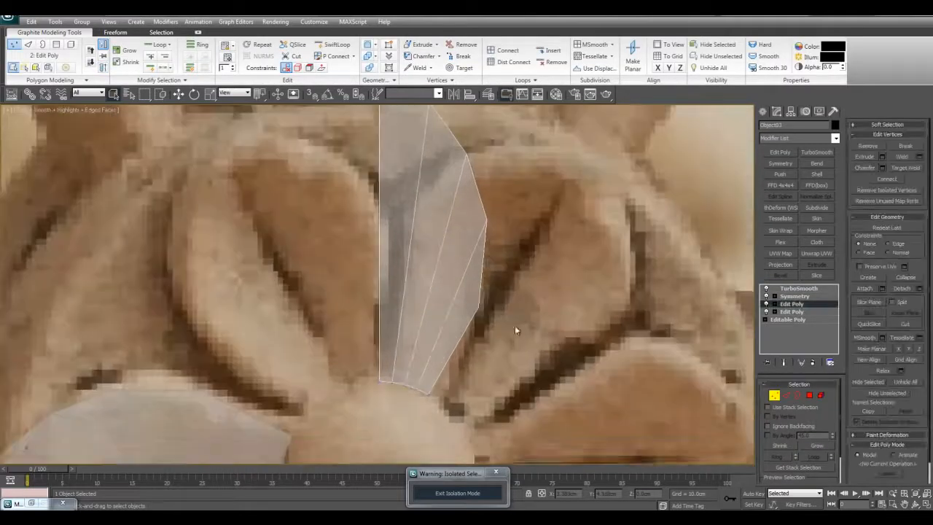
{"action": "middle_click_drag", "start_coordinate": [494, 298], "coordinate": [497, 317]}
{"action": "key", "text": "alt+s"}
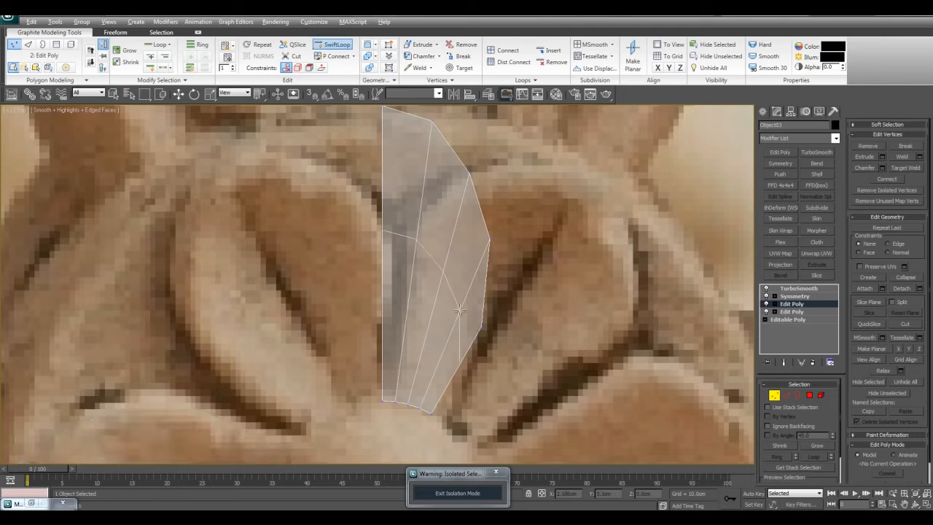
{"action": "left_click", "coordinate": [460, 310]}
{"action": "right_click", "coordinate": [470, 310]}
{"action": "key", "text": "ctrl+shift+w"}
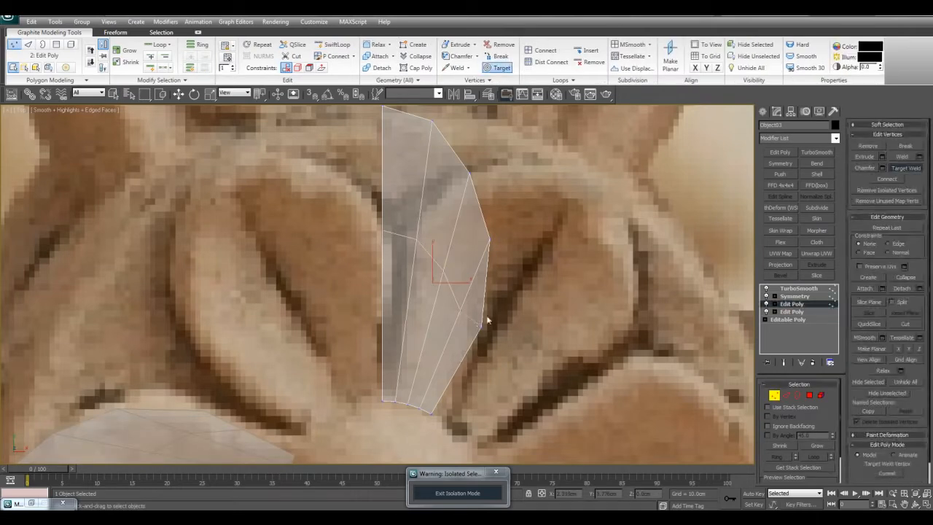
{"action": "right_click", "coordinate": [479, 323]}
{"action": "middle_click_drag", "start_coordinate": [481, 295], "coordinate": [475, 325]}
- Add a second edge loop nearer the petal tip and target-weld its outer end to the rim vertex at the widest point
{"action": "key", "text": "alt+shift+w"}
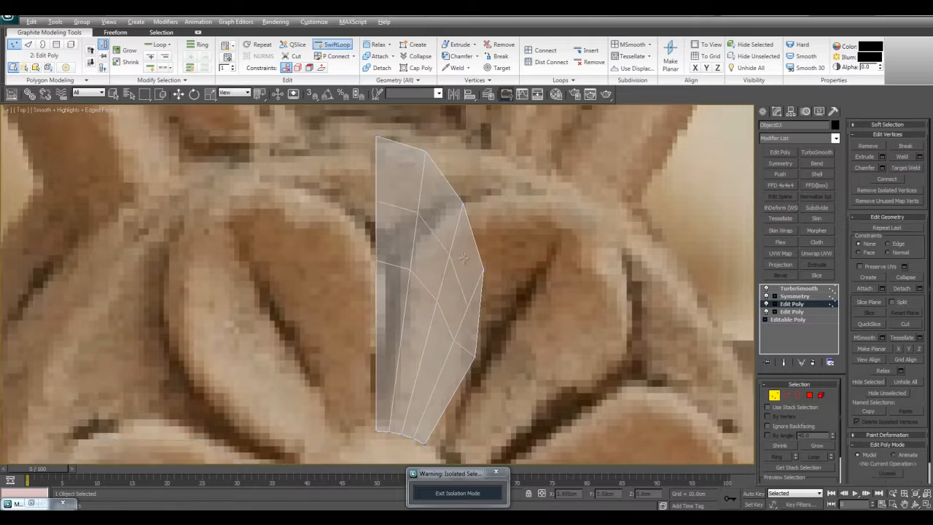
{"action": "left_click", "coordinate": [458, 243]}
{"action": "right_click", "coordinate": [461, 248]}
{"action": "left_click", "coordinate": [471, 297]}
{"action": "left_click_drag", "start_coordinate": [484, 293], "coordinate": [480, 272]}
{"action": "key", "text": "q"}
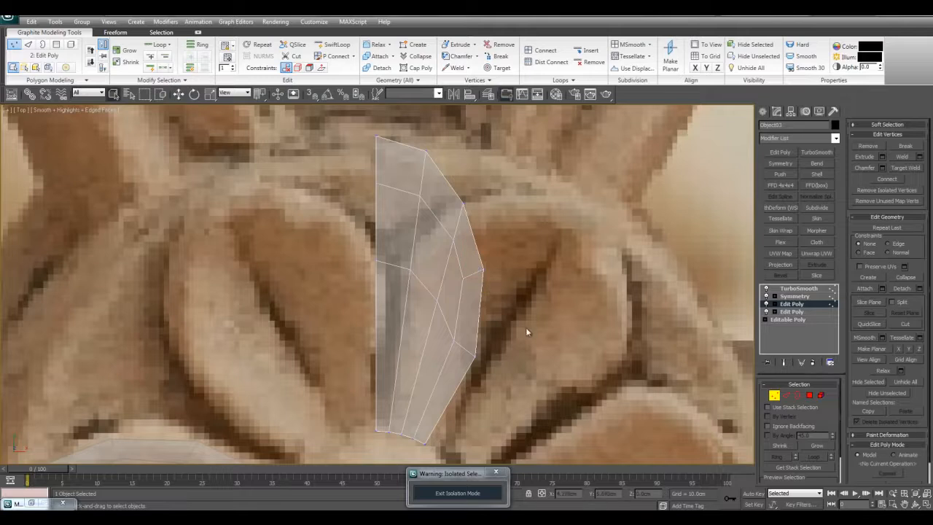
- Compare the smoothed petal and its base mesh with the reference photo, with and without edged faces
{"action": "scroll", "coordinate": [525, 326], "scroll_direction": "down", "scroll_amount": 3}
{"action": "scroll", "coordinate": [508, 271], "scroll_direction": "up", "scroll_amount": 3}
{"action": "key", "text": "ctrl+q"}
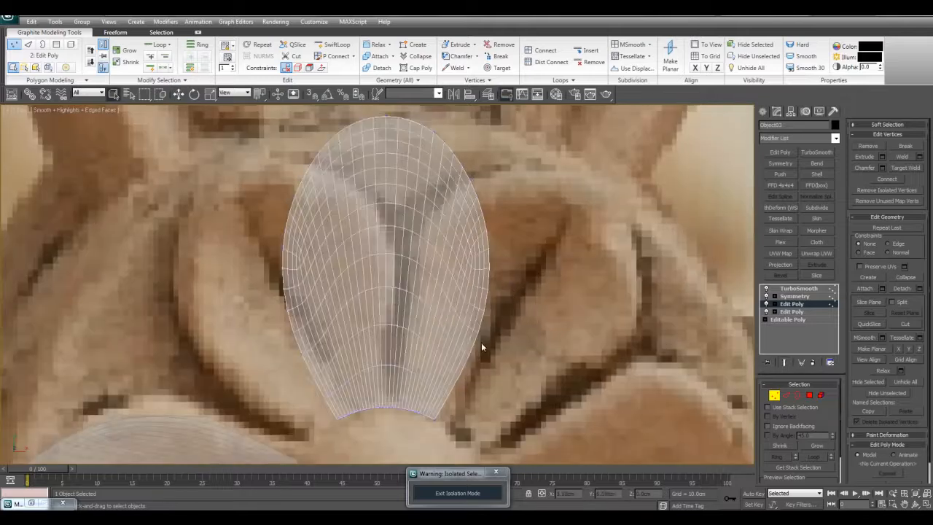
{"action": "middle_click_drag", "start_coordinate": [482, 338], "coordinate": [490, 363]}
{"action": "scroll", "coordinate": [496, 363], "scroll_direction": "down", "scroll_amount": 3}
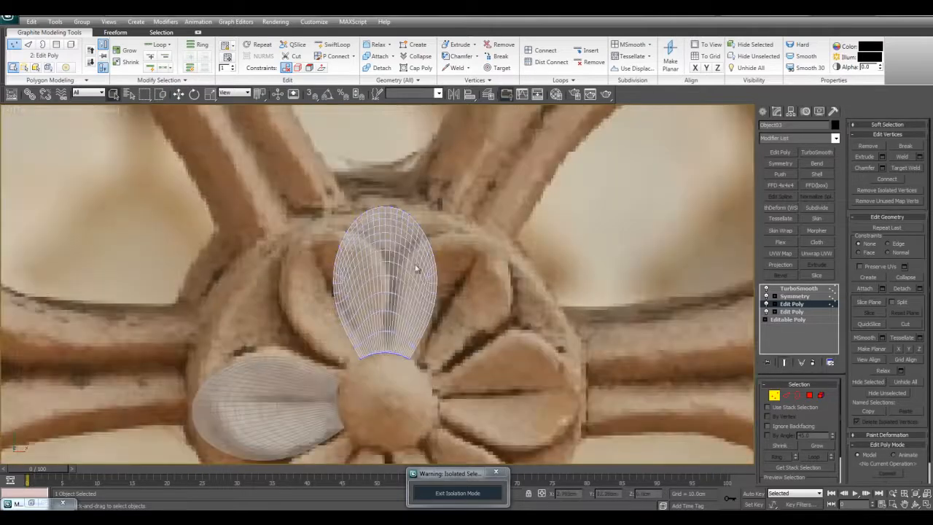
{"action": "scroll", "coordinate": [444, 254], "scroll_direction": "down", "scroll_amount": 4}
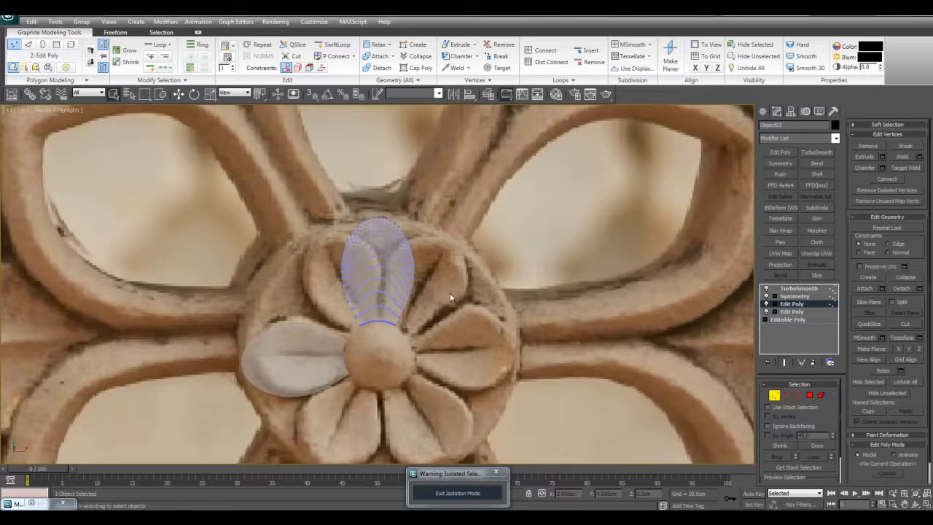
{"action": "key", "text": "F4"}
{"action": "key", "text": "ctrl+q"}
{"action": "middle_click_drag", "start_coordinate": [449, 274], "coordinate": [444, 306]}
{"action": "scroll", "coordinate": [442, 313], "scroll_direction": "up", "scroll_amount": 3}
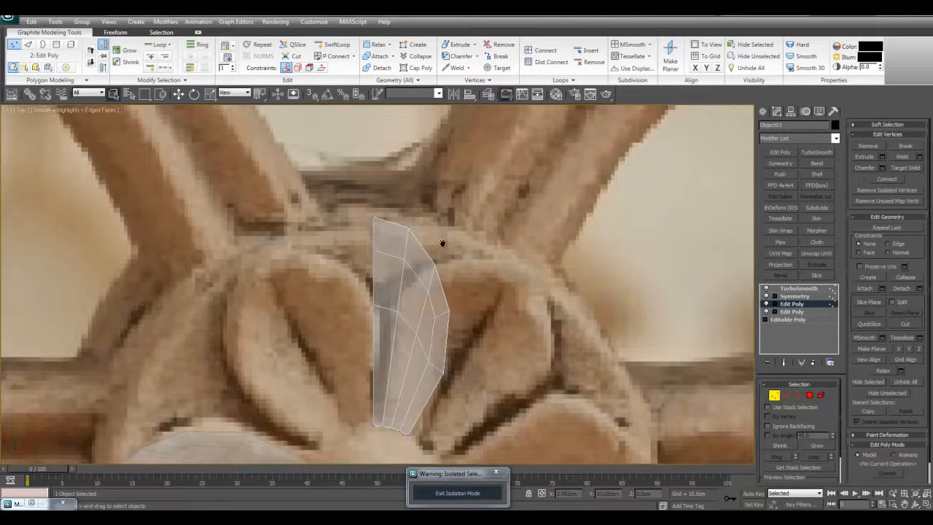
{"action": "middle_click_drag", "start_coordinate": [380, 244], "coordinate": [388, 223]}
{"action": "scroll", "coordinate": [396, 237], "scroll_direction": "down", "scroll_amount": 3}
{"action": "key", "text": "F4"}
{"action": "scroll", "coordinate": [406, 244], "scroll_direction": "up", "scroll_amount": 3}
{"action": "key", "text": "F4"}
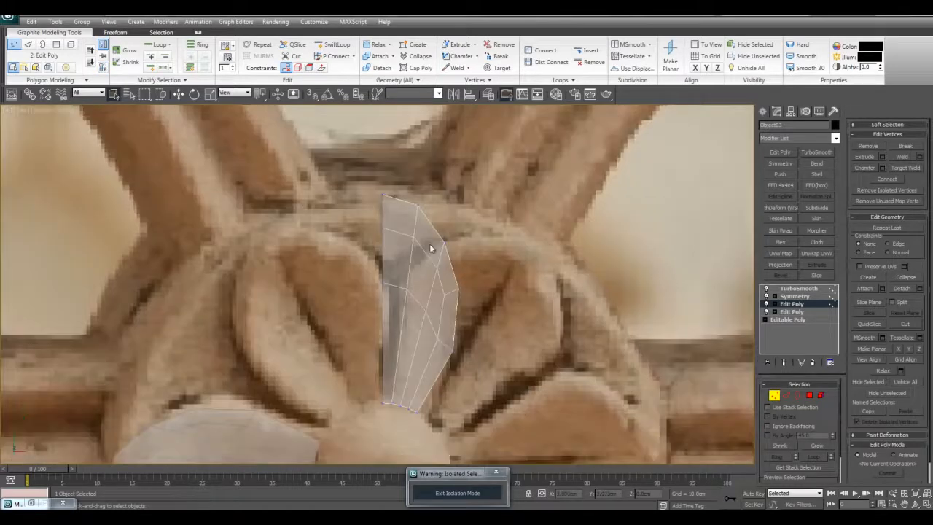
- Turn off see-through display for the petal and show its smoothed end result with edged faces
{"action": "key", "text": "alt+x"}
{"action": "scroll", "coordinate": [411, 230], "scroll_direction": "up", "scroll_amount": 3}
{"action": "key", "text": "F4"}
{"action": "key", "text": "ctrl+q"}
{"action": "middle_click_drag", "start_coordinate": [427, 235], "coordinate": [423, 256]}
{"action": "key", "text": "F4"}
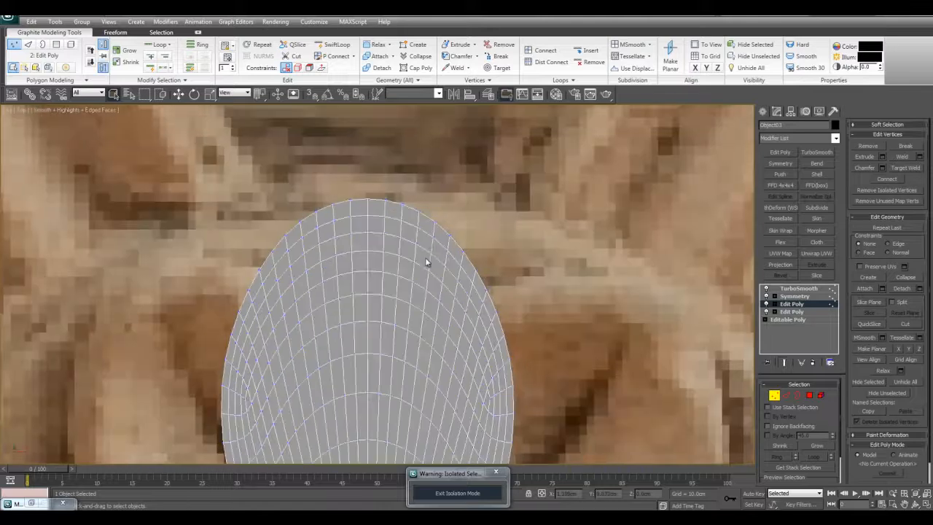
- Slide the two vertices beside the petal tip inward and down with the Edge constraint to make the tip more pointed
{"action": "key", "text": "ctrl+q"}
{"action": "left_click_drag", "start_coordinate": [447, 306], "coordinate": [452, 305]}
{"action": "key", "text": "w"}
{"action": "key", "text": "shift+x"}
{"action": "middle_click_drag", "start_coordinate": [473, 262], "coordinate": [472, 267]}
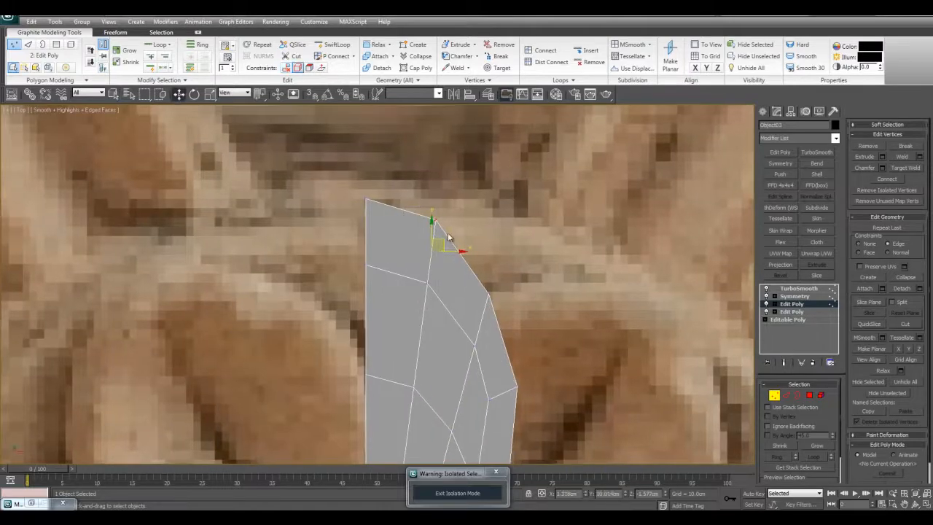
{"action": "key", "text": "F4"}
{"action": "key", "text": "ctrl+q"}
{"action": "left_click_drag", "start_coordinate": [444, 244], "coordinate": [411, 235]}
{"action": "key", "text": "F4"}
{"action": "key", "text": "ctrl+q"}
{"action": "key", "text": "ctrl+q"}
{"action": "key", "text": "ctrl+q"}
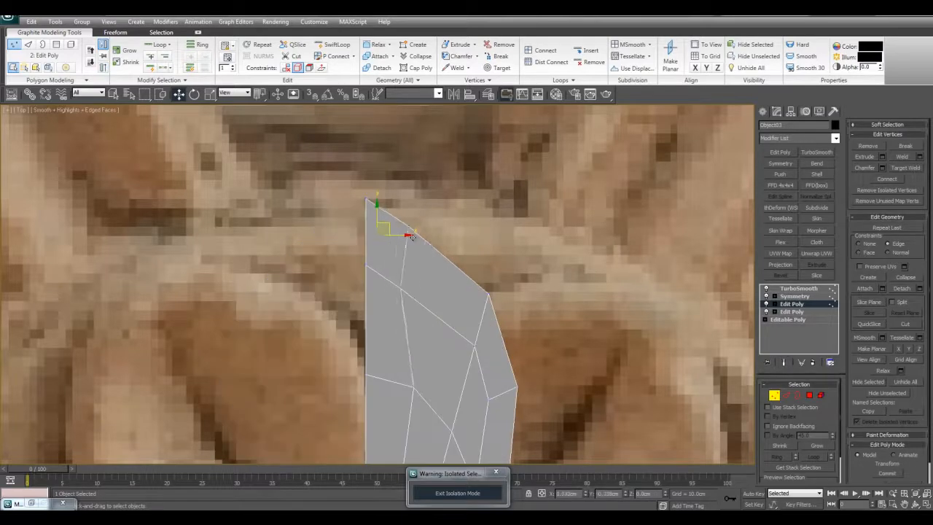
- Slide the three inner vertices of the petal's middle edge row toward its base with the Edge constraint, then release the constraint
{"action": "scroll", "coordinate": [440, 247], "scroll_direction": "down", "scroll_amount": 5}
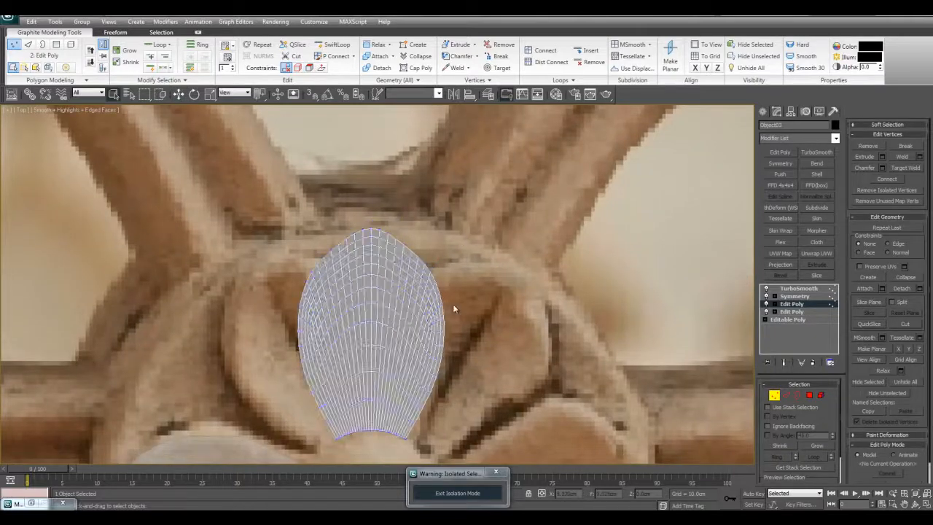
{"action": "scroll", "coordinate": [449, 308], "scroll_direction": "up", "scroll_amount": 4}
{"action": "left_click", "coordinate": [413, 310]}
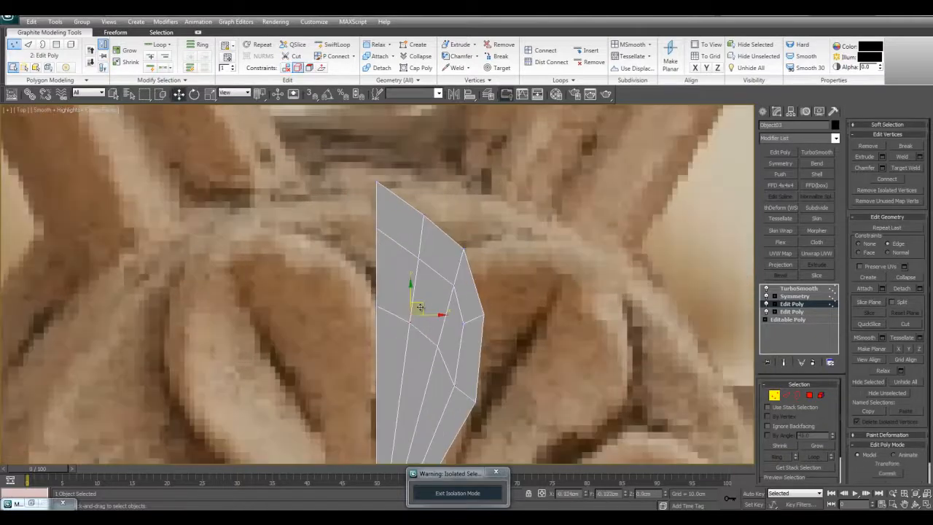
{"action": "middle_click_drag", "start_coordinate": [420, 308], "coordinate": [480, 270]}
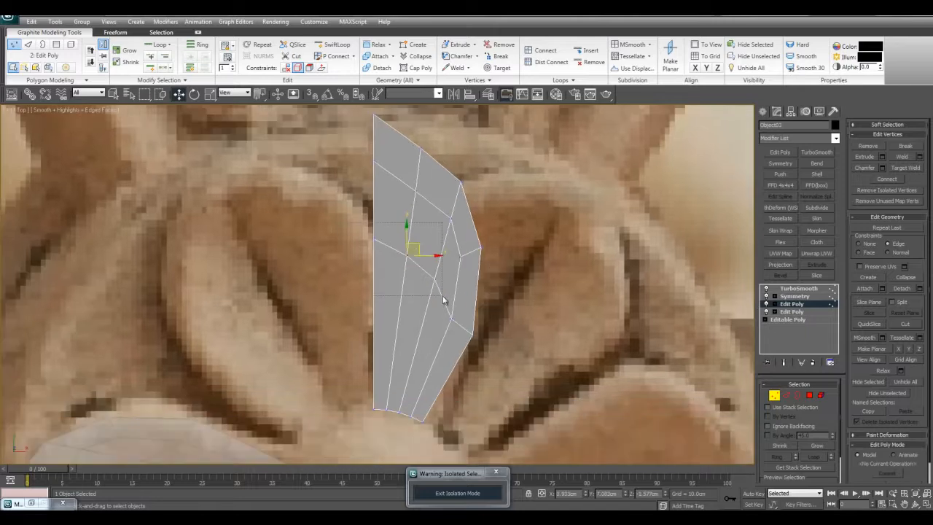
{"action": "left_click_drag", "start_coordinate": [418, 251], "coordinate": [415, 276]}
{"action": "left_click", "coordinate": [515, 282]}
{"action": "key", "text": "shift+x"}
{"action": "key", "text": "q"}
- Examine the petal's smoothed shape and the large quads in the middle of its base mesh
{"action": "scroll", "coordinate": [487, 261], "scroll_direction": "down", "scroll_amount": 2}
{"action": "middle_click_drag", "start_coordinate": [488, 290], "coordinate": [482, 289]}
{"action": "key", "text": "ctrl+e"}
{"action": "key", "text": "ctrl+e"}
{"action": "scroll", "coordinate": [445, 255], "scroll_direction": "up", "scroll_amount": 3}
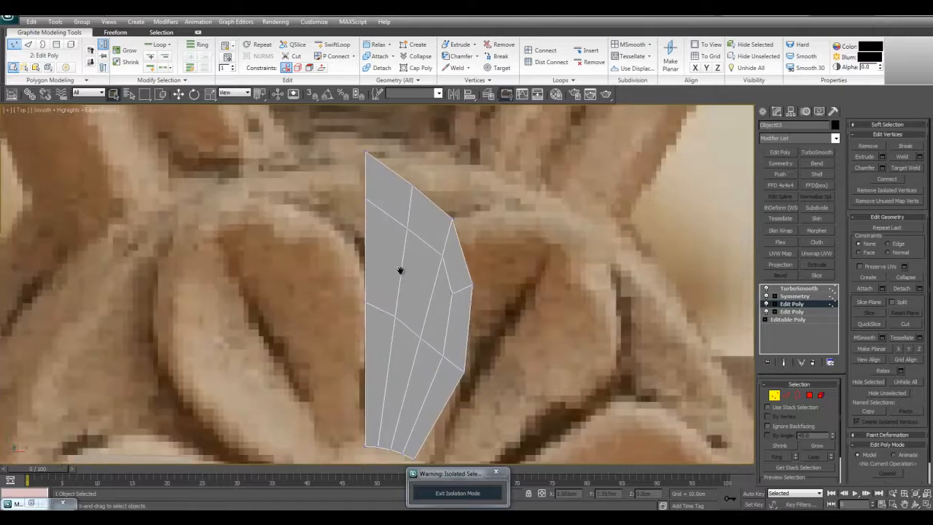
{"action": "scroll", "coordinate": [411, 263], "scroll_direction": "up", "scroll_amount": 3}
{"action": "key", "text": "4"}
{"action": "left_click", "coordinate": [406, 264]}
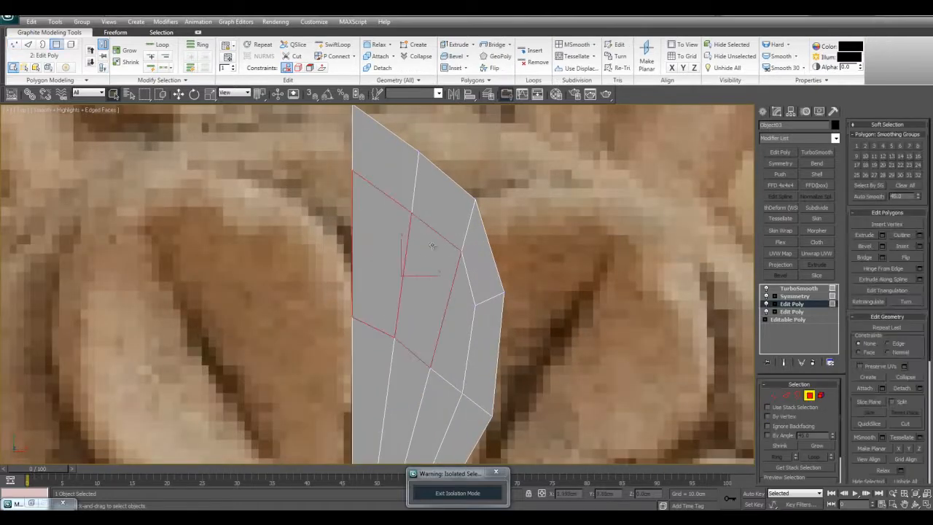
{"action": "left_click", "coordinate": [578, 286]}
{"action": "left_click_drag", "start_coordinate": [393, 259], "coordinate": [425, 286]}
{"action": "left_click", "coordinate": [491, 244]}
{"action": "key", "text": "1"}
- Compare the petal's smoothed end result and unsmoothed half with the carved petals in the reference photo
{"action": "scroll", "coordinate": [440, 245], "scroll_direction": "down", "scroll_amount": 3}
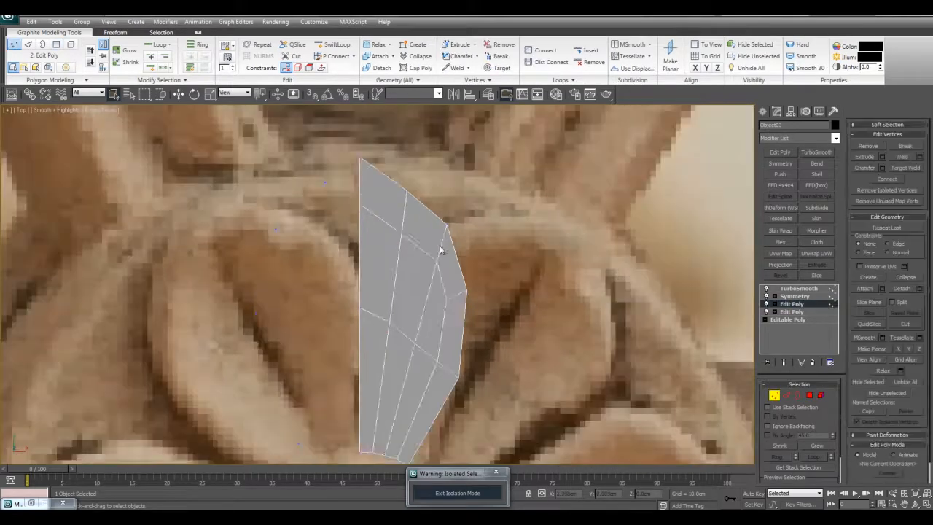
{"action": "scroll", "coordinate": [440, 246], "scroll_direction": "down", "scroll_amount": 5}
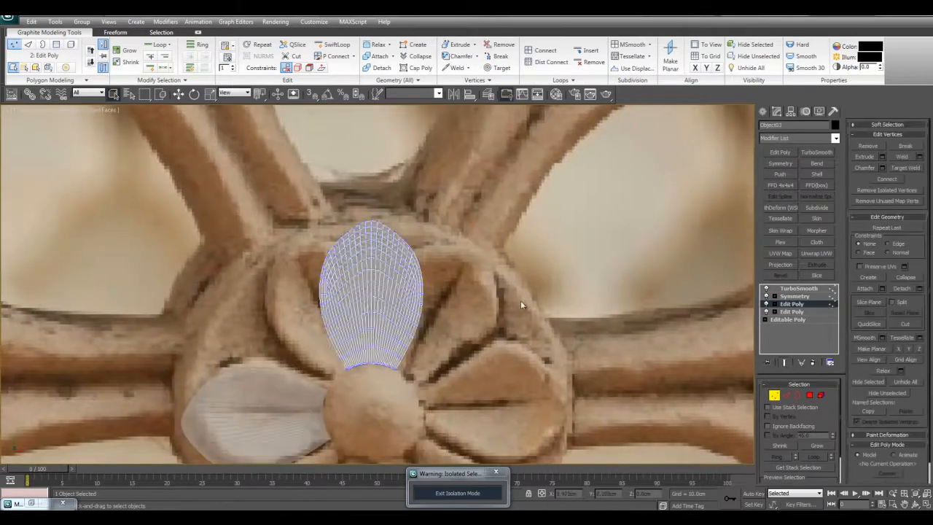
{"action": "scroll", "coordinate": [537, 291], "scroll_direction": "up", "scroll_amount": 4}
{"action": "middle_click_drag", "start_coordinate": [537, 292], "coordinate": [535, 155]}
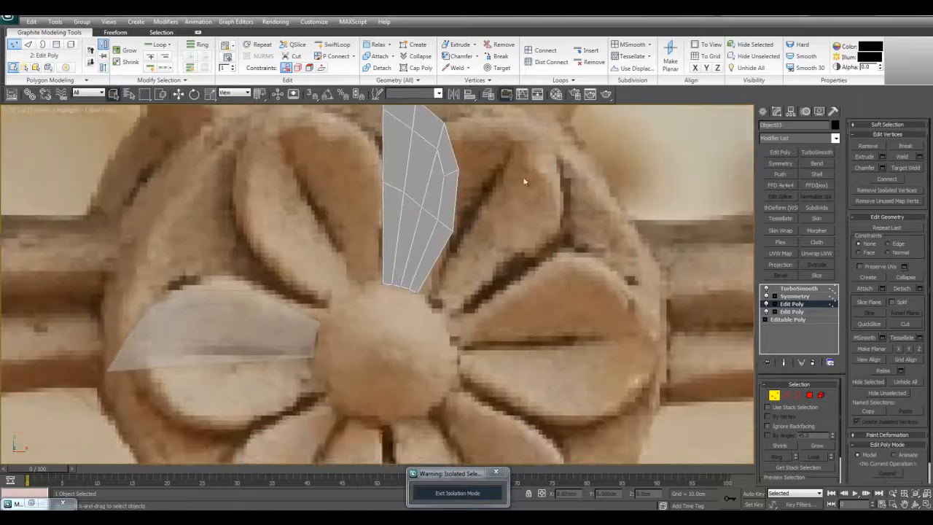
{"action": "scroll", "coordinate": [419, 305], "scroll_direction": "down", "scroll_amount": 5}
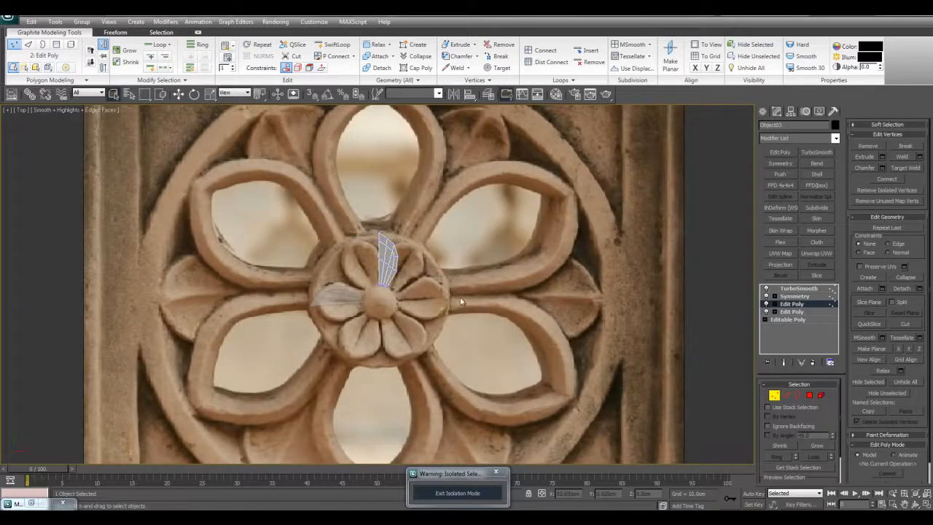
{"action": "scroll", "coordinate": [451, 301], "scroll_direction": "up", "scroll_amount": 2}
{"action": "scroll", "coordinate": [503, 298], "scroll_direction": "up", "scroll_amount": 2}
{"action": "key", "text": "ctrl+e"}
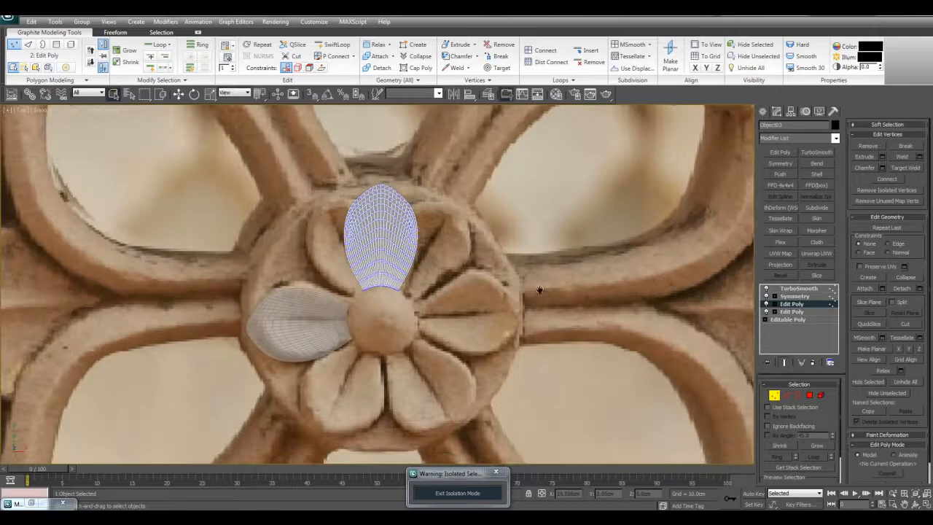
{"action": "middle_click_drag", "start_coordinate": [539, 265], "coordinate": [542, 275]}
{"action": "key", "text": "1"}
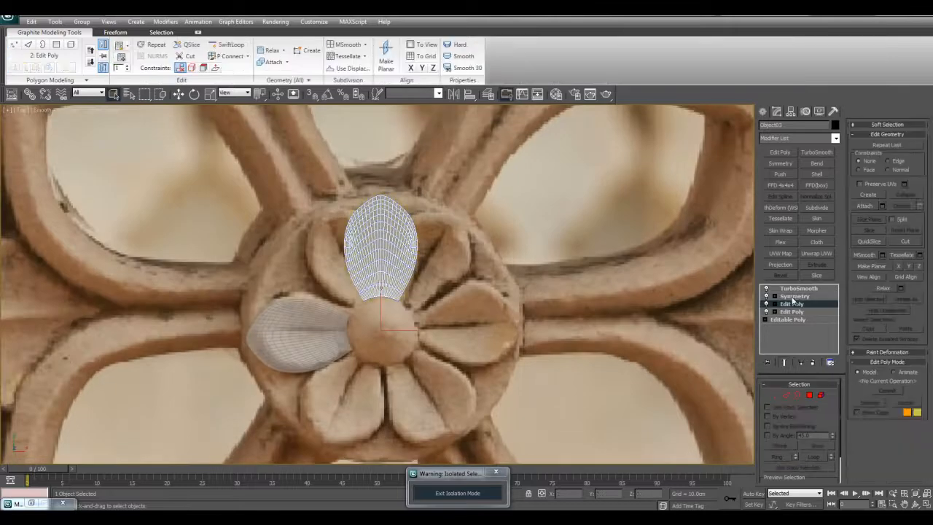
{"action": "scroll", "coordinate": [627, 266], "scroll_direction": "up", "scroll_amount": 2}
{"action": "middle_click_drag", "start_coordinate": [626, 266], "coordinate": [628, 287]}
{"action": "key", "text": "ctrl+e"}
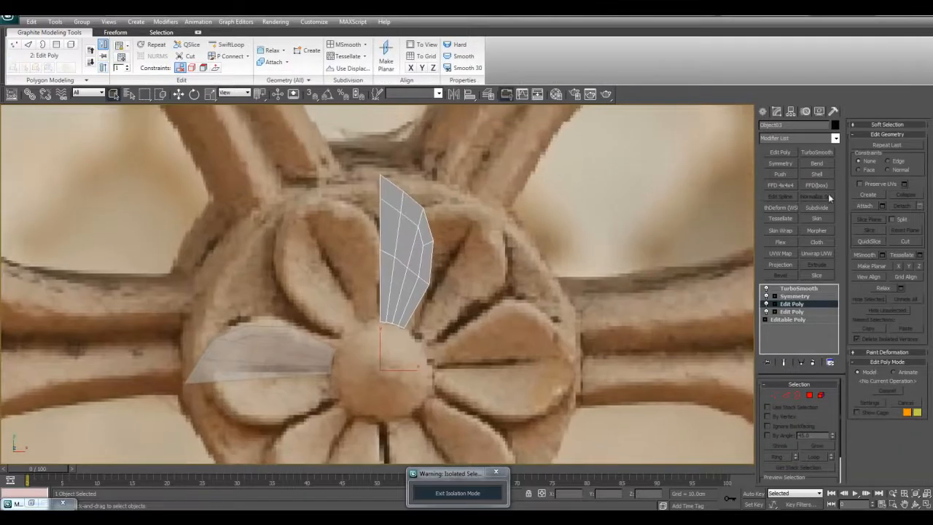
- Add a Shell modifier beneath the Symmetry to thicken the half petal with an outer amount of 0.75 cm
{"action": "left_click", "coordinate": [824, 175]}
{"action": "key", "text": "alt+w"}
{"action": "right_click", "coordinate": [609, 354]}
{"action": "key", "text": "alt+w"}
{"action": "mouse_move", "coordinate": [523, 299]}
{"action": "middle_mouse_down", "text": "alt"}
{"action": "mouse_move", "coordinate": [527, 278]}
{"action": "mouse_move", "coordinate": [527, 325]}
{"action": "mouse_move", "coordinate": [526, 288]}
{"action": "middle_mouse_up", "text": "alt"}
{"action": "scroll", "coordinate": [526, 324], "scroll_direction": "down", "scroll_amount": 4}
{"action": "scroll", "coordinate": [527, 324], "scroll_direction": "up", "scroll_amount": 2}
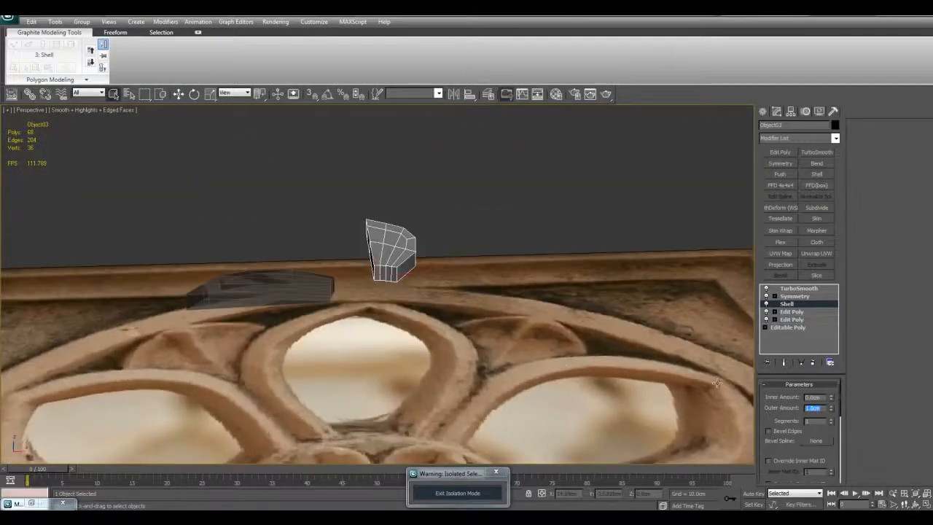
{"action": "scroll", "coordinate": [599, 312], "scroll_direction": "up", "scroll_amount": 3}
{"action": "middle_click_drag", "start_coordinate": [598, 312], "coordinate": [601, 344]}
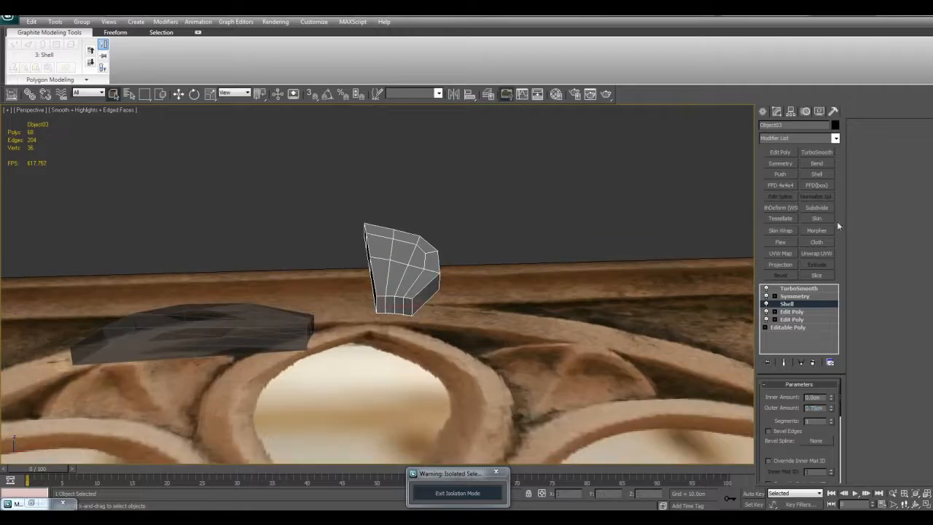
- Add an Edit Poly modifier above the Shell and delete the side polygons along the petal's centre cut, selecting them by angle
{"action": "left_click", "coordinate": [787, 155]}
{"action": "scroll", "coordinate": [675, 245], "scroll_direction": "up", "scroll_amount": 3}
{"action": "left_click", "coordinate": [810, 396]}
{"action": "left_click", "coordinate": [786, 436]}
{"action": "middle_click_drag", "start_coordinate": [358, 281], "coordinate": [413, 313], "text": "alt"}
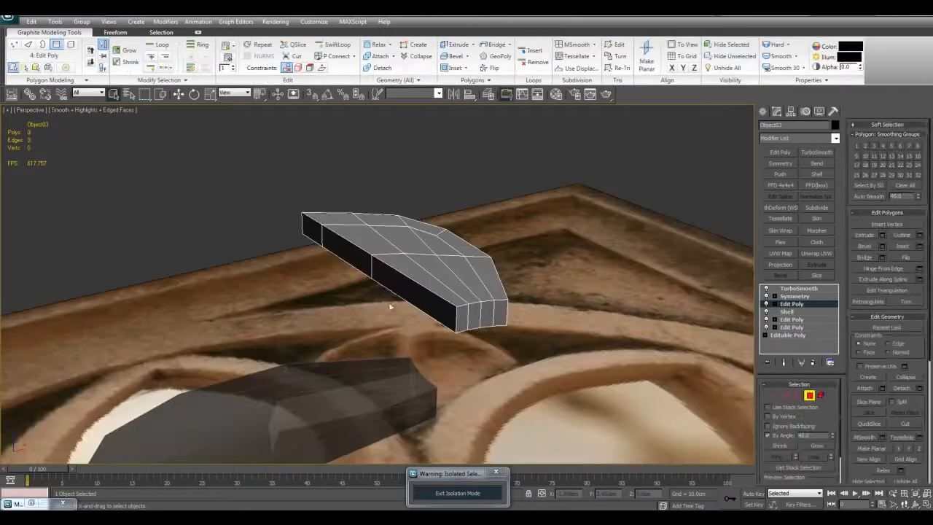
{"action": "left_click", "coordinate": [397, 286]}
{"action": "key", "text": "Delete"}
{"action": "mouse_move", "coordinate": [442, 273]}
{"action": "middle_mouse_down", "text": "alt"}
{"action": "mouse_move", "coordinate": [438, 283]}
{"action": "mouse_move", "coordinate": [466, 280]}
{"action": "mouse_move", "coordinate": [428, 277]}
{"action": "mouse_move", "coordinate": [442, 281]}
{"action": "middle_mouse_up", "text": "alt"}
{"action": "key", "text": "F4"}
{"action": "key", "text": "F4"}
{"action": "key", "text": "4"}
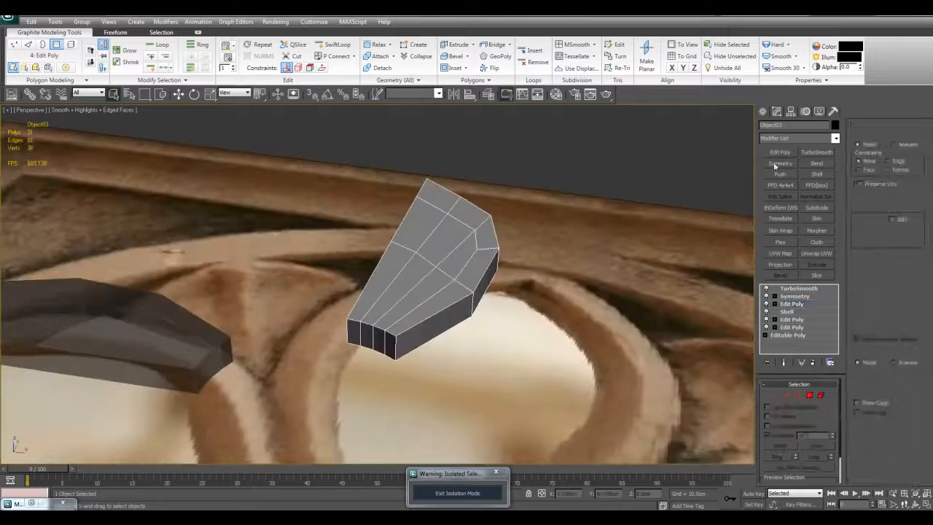
- Stack another Edit Poly modifier above the one with the deleted side polygons and work on its vertices
{"action": "left_click", "coordinate": [775, 152]}
{"action": "key", "text": "1"}
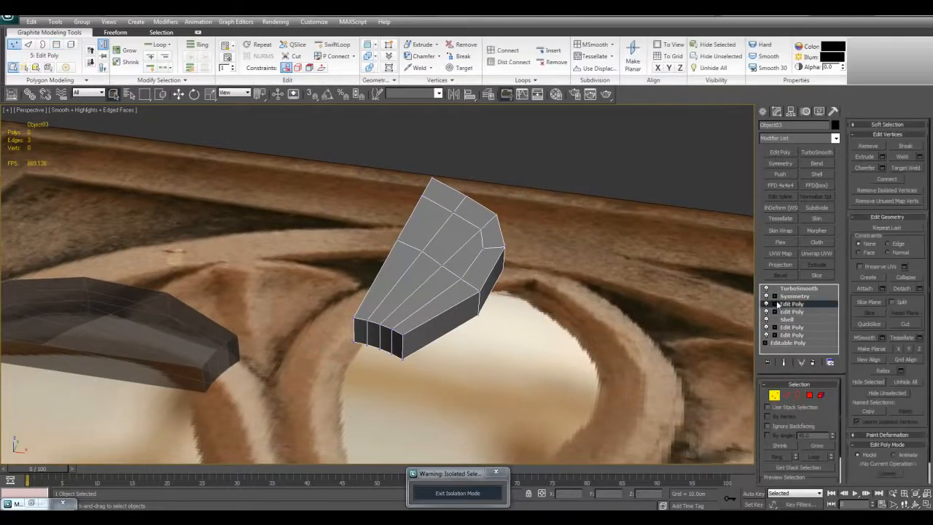
{"action": "left_click", "coordinate": [775, 305]}
{"action": "scroll", "coordinate": [511, 284], "scroll_direction": "down", "scroll_amount": 3}
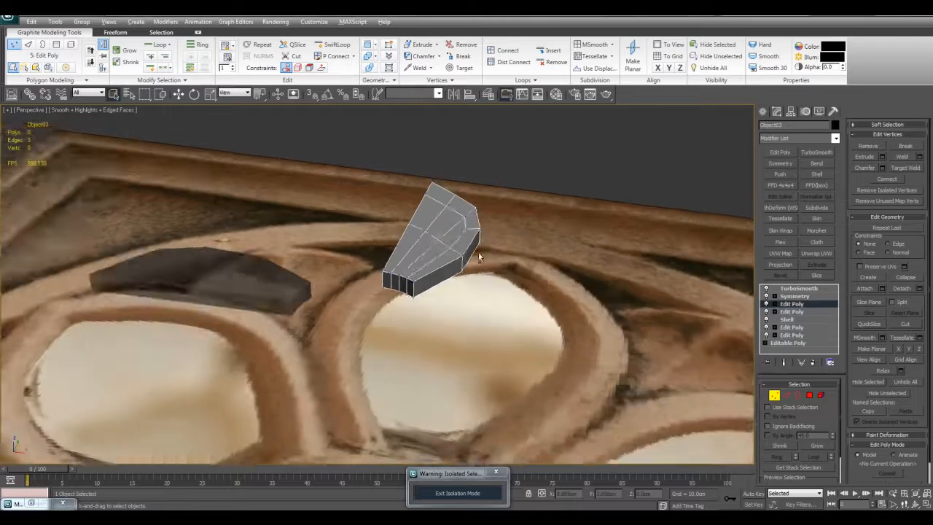
{"action": "middle_click_drag", "start_coordinate": [464, 234], "coordinate": [486, 296], "text": "alt"}
{"action": "scroll", "coordinate": [445, 268], "scroll_direction": "down", "scroll_amount": 3}
{"action": "scroll", "coordinate": [489, 310], "scroll_direction": "up", "scroll_amount": 2}
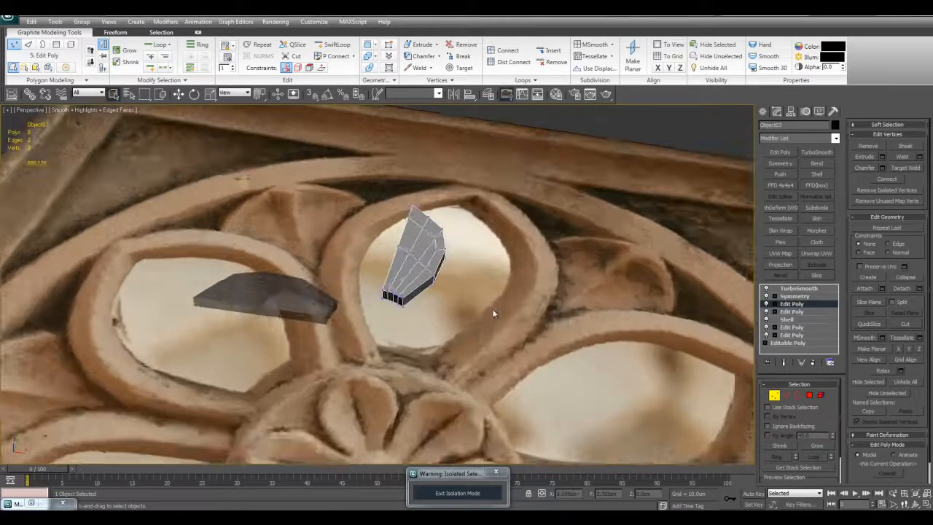
{"action": "middle_click_drag", "start_coordinate": [493, 310], "coordinate": [460, 292], "text": "alt"}
- Try an extra edge loop close to the petal's base end with SwiftLoop
{"action": "scroll", "coordinate": [452, 291], "scroll_direction": "up", "scroll_amount": 5}
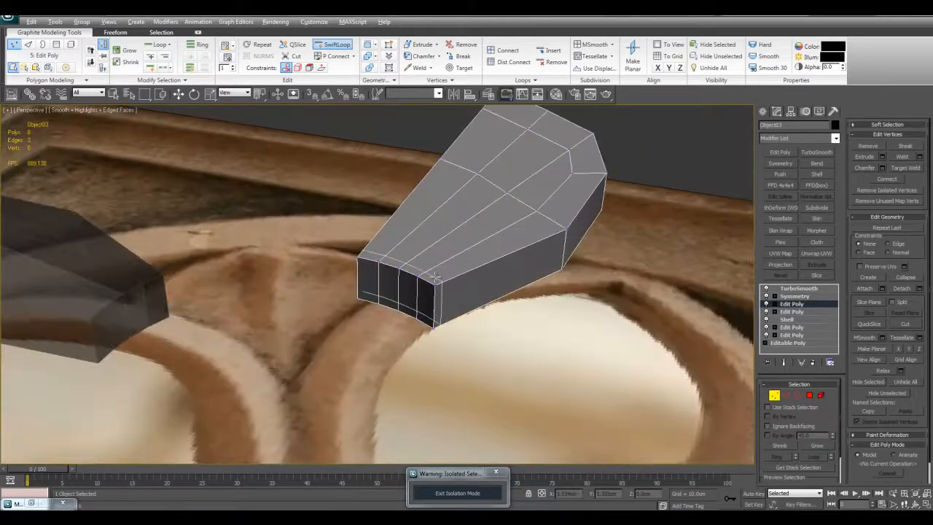
{"action": "left_click", "coordinate": [435, 279]}
{"action": "right_click", "coordinate": [431, 273]}
{"action": "middle_click_drag", "start_coordinate": [476, 307], "coordinate": [511, 269], "text": "alt"}
{"action": "key", "text": "F4"}
- Compare the smoothed petal with the reference rosette and remove the extra edge loop near the base end
{"action": "scroll", "coordinate": [479, 328], "scroll_direction": "down", "scroll_amount": 7}
{"action": "scroll", "coordinate": [479, 281], "scroll_direction": "up", "scroll_amount": 2}
{"action": "scroll", "coordinate": [497, 280], "scroll_direction": "up", "scroll_amount": 3}
{"action": "middle_click_drag", "start_coordinate": [490, 315], "coordinate": [498, 336]}
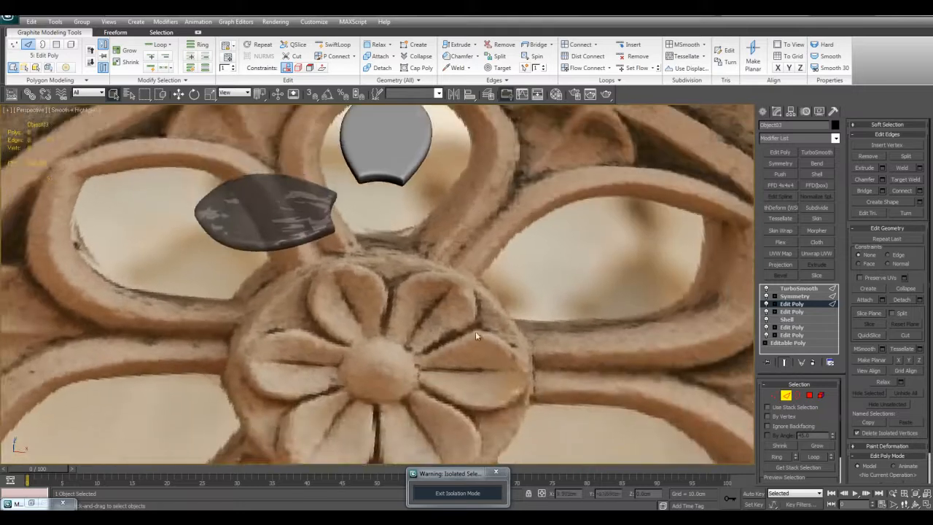
{"action": "middle_click_drag", "start_coordinate": [505, 294], "coordinate": [489, 343]}
{"action": "key", "text": "space"}
{"action": "key", "text": "space"}
{"action": "key", "text": "space"}
{"action": "scroll", "coordinate": [482, 269], "scroll_direction": "up", "scroll_amount": 2}
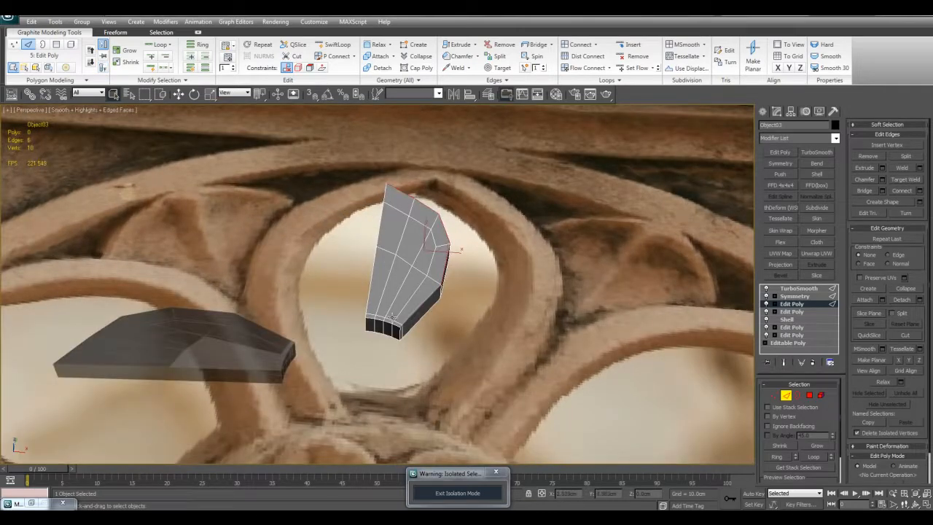
{"action": "scroll", "coordinate": [397, 321], "scroll_direction": "up", "scroll_amount": 4}
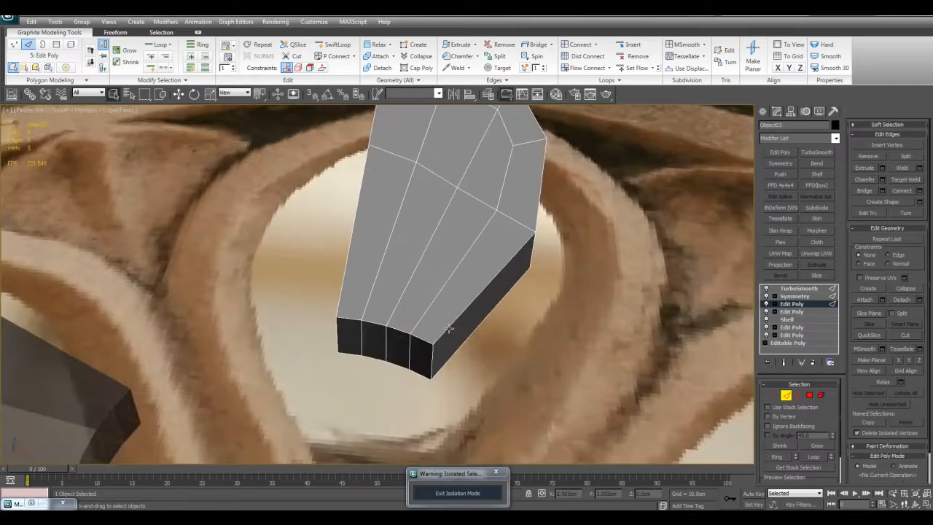
- Raise the petal's upper outer rim edges and the rim vertices beside the tip along Z to cup the surface
{"action": "double_click", "coordinate": [449, 329]}
{"action": "middle_click_drag", "start_coordinate": [449, 329], "coordinate": [414, 266], "text": "alt"}
{"action": "key", "text": "w"}
{"action": "key", "text": "space"}
{"action": "key", "text": "F4"}
{"action": "left_click_drag", "start_coordinate": [407, 245], "coordinate": [408, 238]}
{"action": "middle_click_drag", "start_coordinate": [406, 236], "coordinate": [443, 239], "text": "alt"}
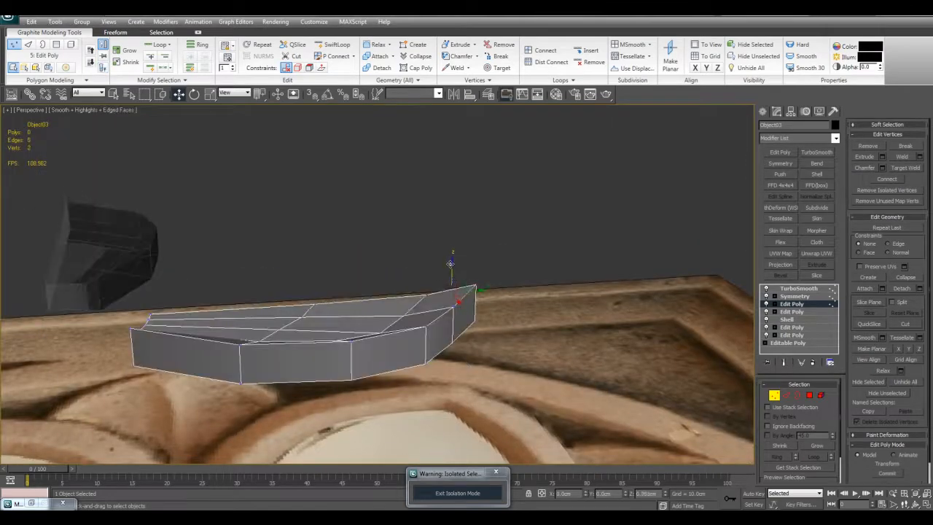
{"action": "key", "text": "space"}
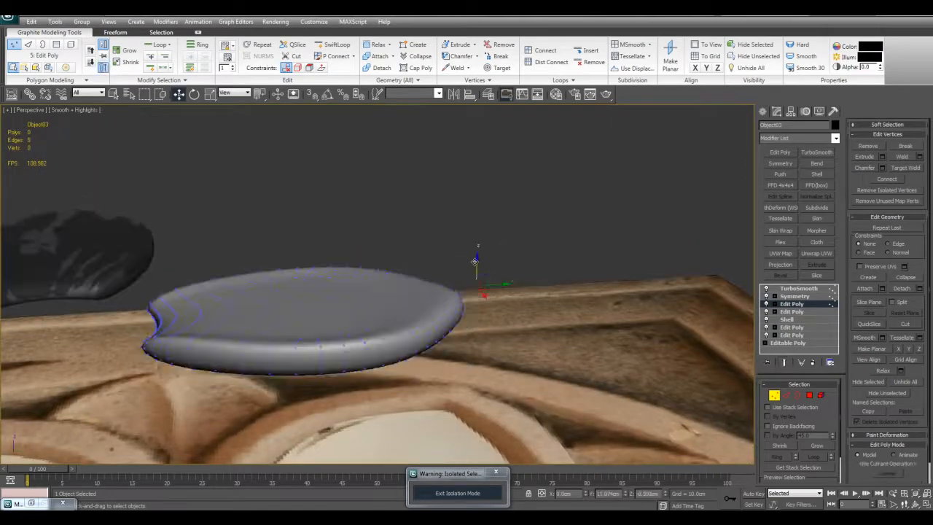
- Compare the cupped petal, smoothed and unsmoothed, with the reference carving from above and at an angle
{"action": "key", "text": "q"}
{"action": "middle_click_drag", "start_coordinate": [467, 263], "coordinate": [500, 193], "text": "alt"}
{"action": "scroll", "coordinate": [523, 338], "scroll_direction": "down", "scroll_amount": 3}
{"action": "scroll", "coordinate": [434, 296], "scroll_direction": "down", "scroll_amount": 4}
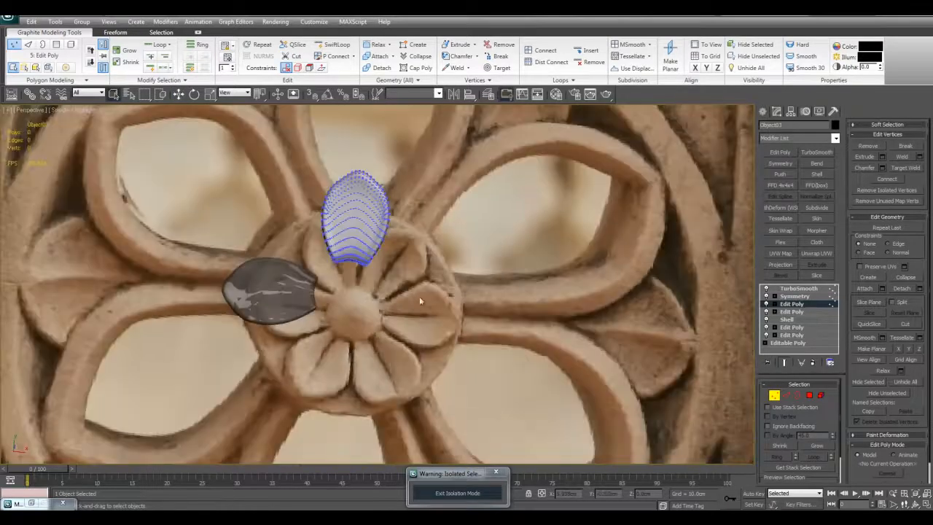
{"action": "middle_click_drag", "start_coordinate": [447, 289], "coordinate": [477, 302]}
{"action": "scroll", "coordinate": [468, 297], "scroll_direction": "up", "scroll_amount": 3}
{"action": "middle_click_drag", "start_coordinate": [484, 267], "coordinate": [436, 114]}
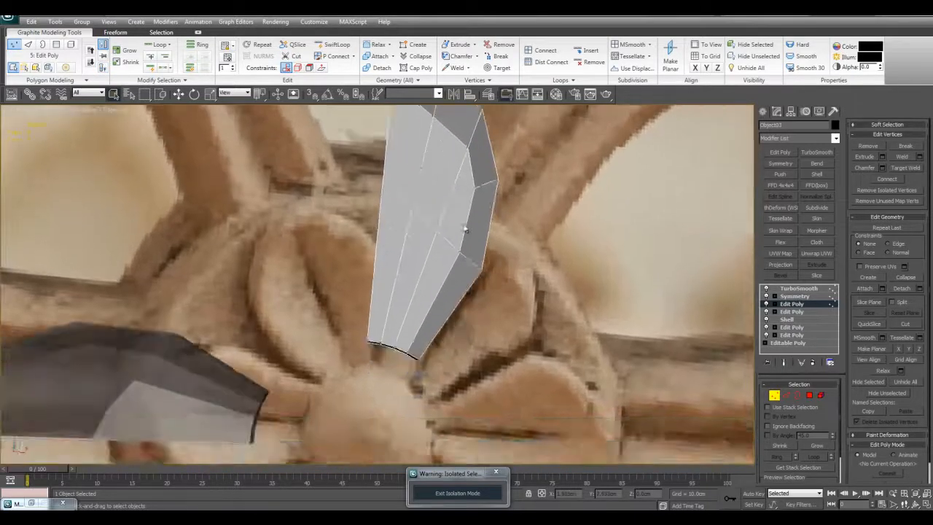
{"action": "scroll", "coordinate": [504, 293], "scroll_direction": "down", "scroll_amount": 5}
{"action": "scroll", "coordinate": [504, 290], "scroll_direction": "up", "scroll_amount": 4}
{"action": "key", "text": "F4"}
{"action": "middle_click_drag", "start_coordinate": [470, 214], "coordinate": [472, 247], "text": "alt"}
{"action": "key", "text": "1"}
{"action": "scroll", "coordinate": [408, 184], "scroll_direction": "up", "scroll_amount": 4}
- Add another Edit Poly modifier and extrude the two centre-line edges from base toward tip with a negative height and 0.13 cm base width
{"action": "left_click", "coordinate": [774, 155]}
{"action": "scroll", "coordinate": [471, 245], "scroll_direction": "down", "scroll_amount": 2}
{"action": "key", "text": "1"}
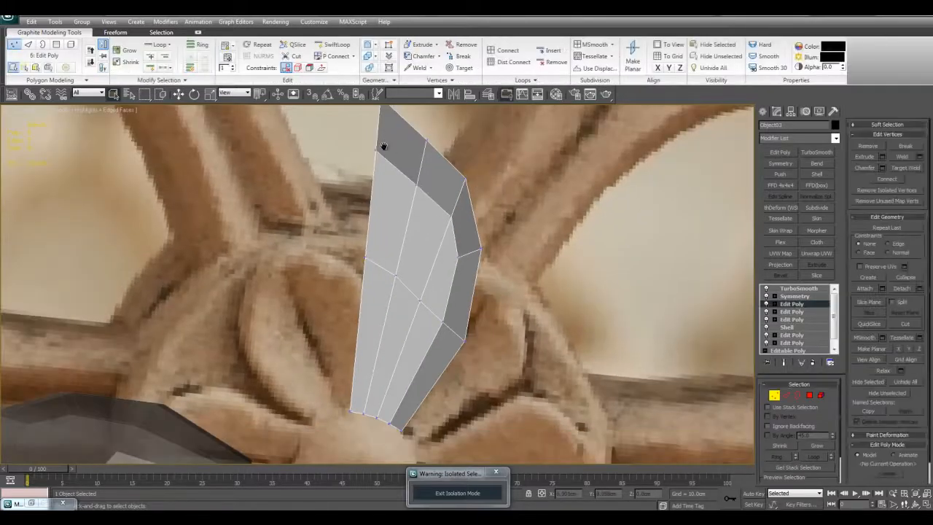
{"action": "key", "text": "2"}
{"action": "middle_click_drag", "start_coordinate": [360, 289], "coordinate": [371, 268], "text": "alt"}
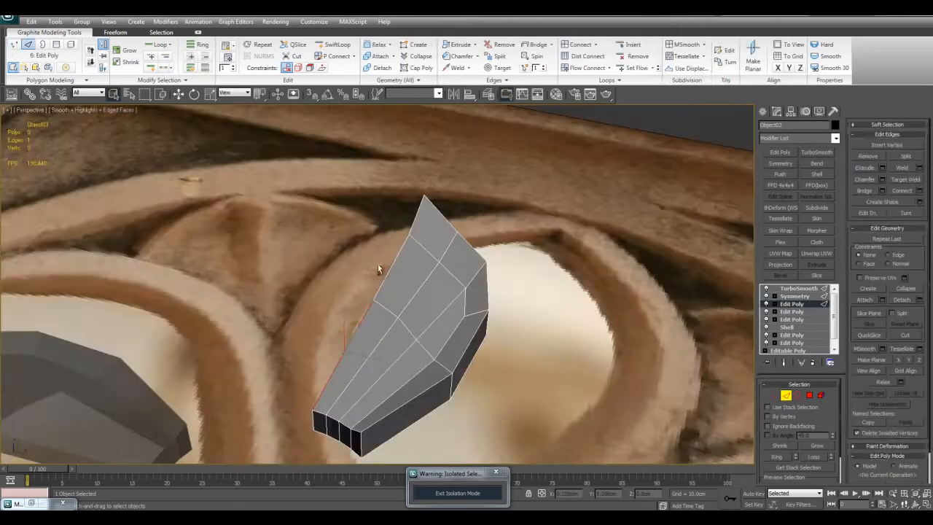
{"action": "middle_click_drag", "start_coordinate": [414, 223], "coordinate": [420, 234], "text": "alt"}
{"action": "key", "text": "alt+x"}
{"action": "key", "text": "alt+x"}
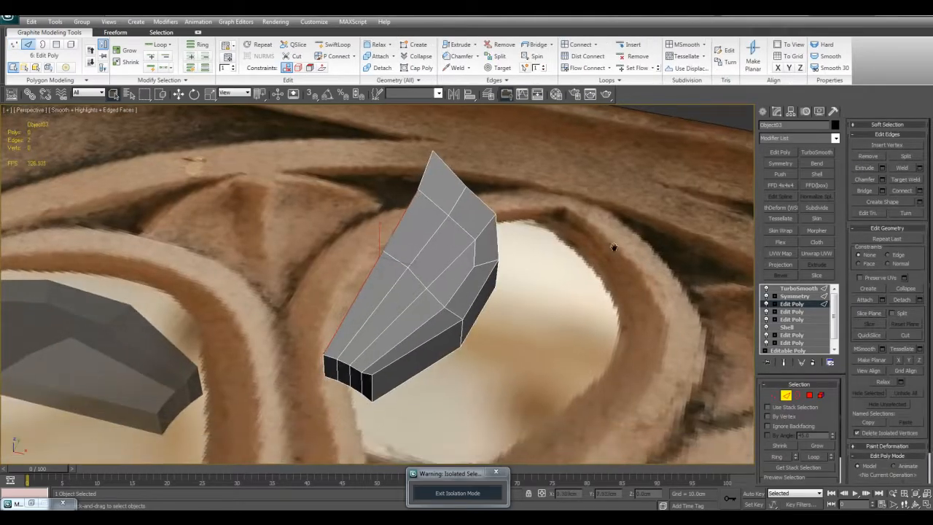
{"action": "scroll", "coordinate": [610, 248], "scroll_direction": "up", "scroll_amount": 2}
{"action": "left_click", "coordinate": [883, 168]}
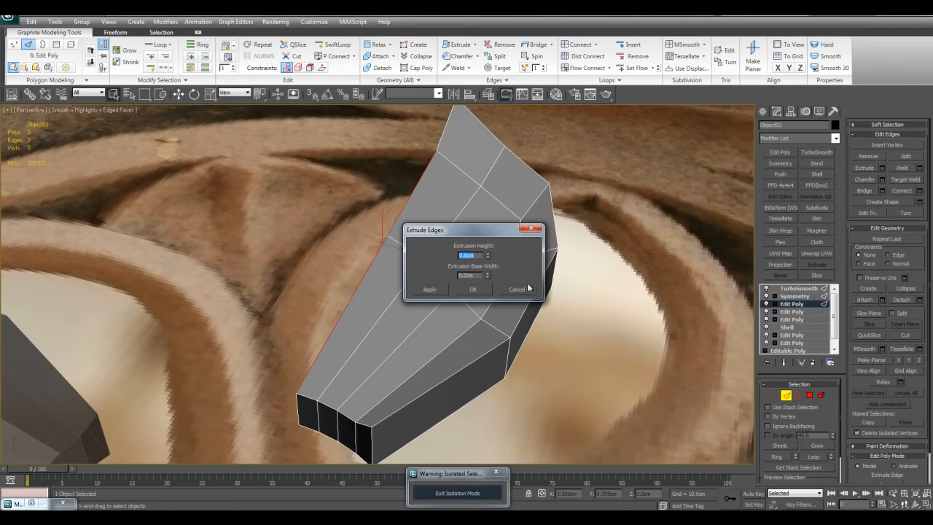
{"action": "left_click_drag", "start_coordinate": [488, 239], "coordinate": [488, 255]}
{"action": "left_click_drag", "start_coordinate": [487, 269], "coordinate": [487, 271]}
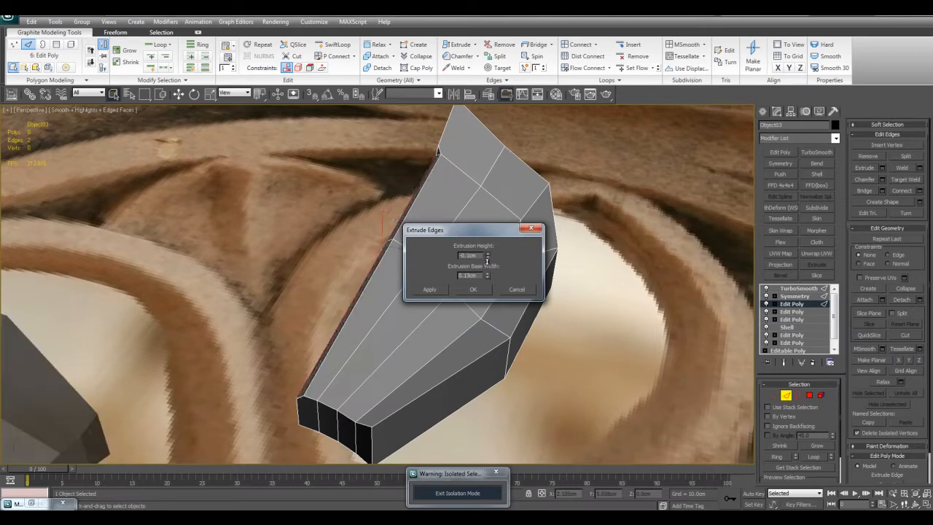
{"action": "left_click", "coordinate": [490, 289]}
{"action": "mouse_move", "coordinate": [490, 290]}
{"action": "middle_mouse_down", "text": "alt"}
{"action": "mouse_move", "coordinate": [579, 312]}
{"action": "mouse_move", "coordinate": [550, 304]}
{"action": "mouse_move", "coordinate": [514, 313]}
{"action": "mouse_move", "coordinate": [483, 303]}
{"action": "middle_mouse_up", "text": "alt"}
- Try an extra edge loop on the grooved petal with SwiftLoop and check the smoothed groove
{"action": "scroll", "coordinate": [379, 270], "scroll_direction": "up", "scroll_amount": 4}
{"action": "key", "text": "1"}
{"action": "scroll", "coordinate": [426, 321], "scroll_direction": "up", "scroll_amount": 8}
{"action": "middle_click_drag", "start_coordinate": [428, 335], "coordinate": [488, 326], "text": "alt"}
{"action": "scroll", "coordinate": [443, 295], "scroll_direction": "down", "scroll_amount": 5}
{"action": "middle_click_drag", "start_coordinate": [439, 295], "coordinate": [470, 284]}
{"action": "key", "text": "shift+alt+w"}
{"action": "left_click", "coordinate": [425, 305]}
{"action": "right_click", "coordinate": [426, 305]}
{"action": "scroll", "coordinate": [482, 306], "scroll_direction": "down", "scroll_amount": 5}
{"action": "key", "text": "F4"}
{"action": "key", "text": "F4"}
{"action": "scroll", "coordinate": [459, 282], "scroll_direction": "up", "scroll_amount": 3}
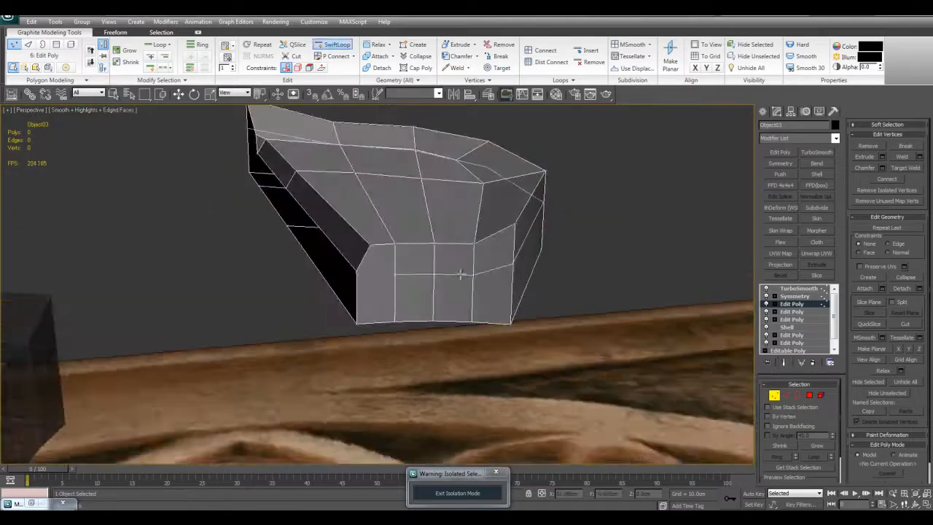
- Insert two edge loops around the petal's side wall with SwiftLoop, one below the top rim and one near the bottom
{"action": "left_click", "coordinate": [464, 276]}
{"action": "right_click", "coordinate": [428, 271]}
{"action": "key", "text": "alt+x"}
{"action": "key", "text": "alt+x"}
{"action": "middle_click_drag", "start_coordinate": [408, 292], "coordinate": [435, 287], "text": "alt"}
{"action": "key", "text": "alt+1"}
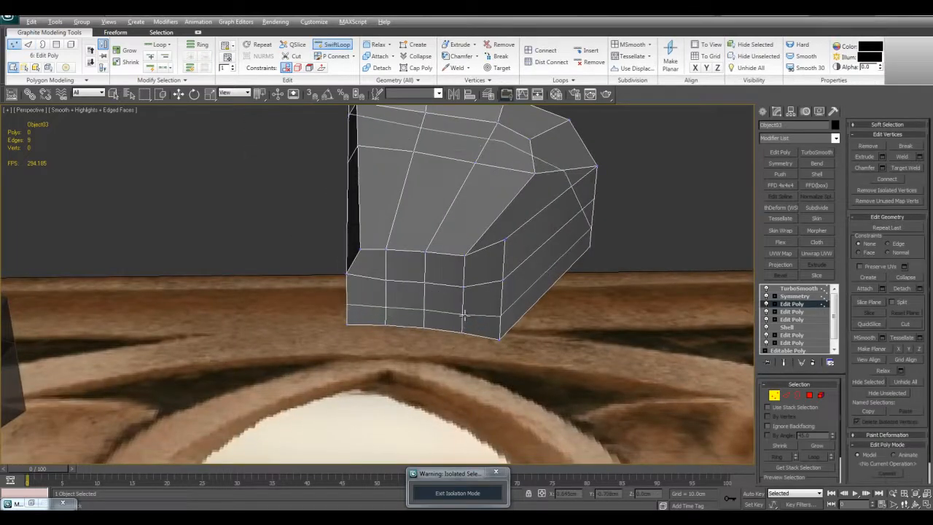
{"action": "left_click", "coordinate": [465, 315]}
{"action": "right_click", "coordinate": [497, 321]}
- Inspect the smoothed petal's rim and centre groove from several angles, with and without edged faces
{"action": "middle_click_drag", "start_coordinate": [612, 334], "coordinate": [617, 343], "text": "alt"}
{"action": "key", "text": "F4"}
{"action": "scroll", "coordinate": [542, 311], "scroll_direction": "down", "scroll_amount": 3}
{"action": "middle_click_drag", "start_coordinate": [541, 311], "coordinate": [442, 254], "text": "alt"}
{"action": "scroll", "coordinate": [441, 254], "scroll_direction": "up", "scroll_amount": 2}
{"action": "key", "text": "F4"}
{"action": "middle_click_drag", "start_coordinate": [501, 267], "coordinate": [402, 191], "text": "alt"}
{"action": "key", "text": "alt+1"}
{"action": "key", "text": "q"}
{"action": "middle_click_drag", "start_coordinate": [538, 325], "coordinate": [577, 343], "text": "alt"}
{"action": "key", "text": "F4"}
{"action": "scroll", "coordinate": [533, 321], "scroll_direction": "down", "scroll_amount": 3}
{"action": "key", "text": "F4"}
- Examine the unsmoothed petal's polygons beside the groove's tip end
{"action": "scroll", "coordinate": [540, 267], "scroll_direction": "up", "scroll_amount": 4}
{"action": "middle_click_drag", "start_coordinate": [540, 267], "coordinate": [391, 292]}
{"action": "key", "text": "4"}
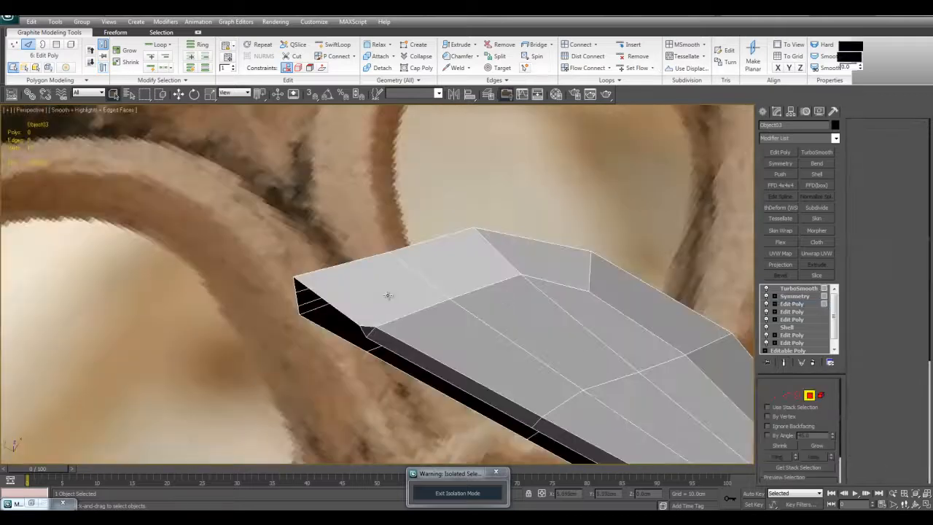
{"action": "left_click", "coordinate": [388, 295]}
{"action": "scroll", "coordinate": [437, 271], "scroll_direction": "down", "scroll_amount": 1}
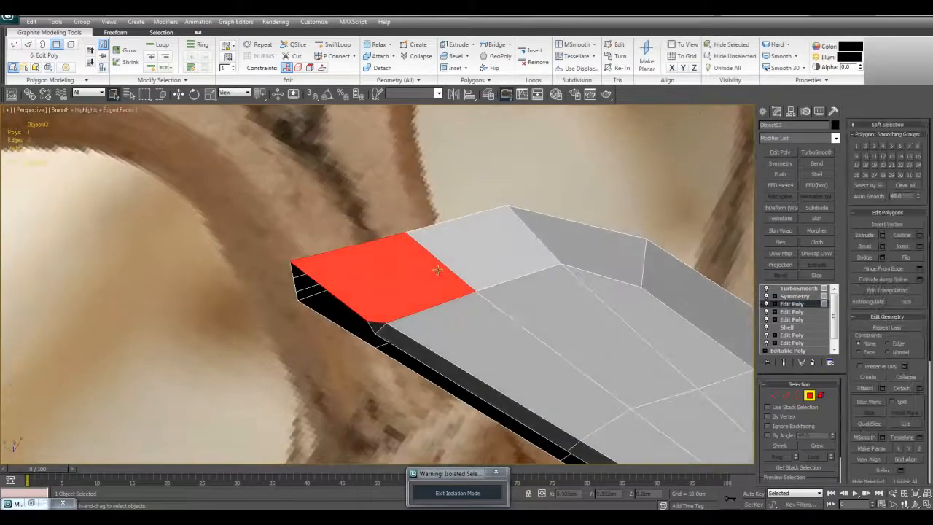
{"action": "left_click", "coordinate": [371, 326]}
{"action": "left_click", "coordinate": [380, 387]}
- Inspect the smoothed petal and its groove from several angles against the reference photo
{"action": "middle_click_drag", "start_coordinate": [436, 365], "coordinate": [502, 334]}
{"action": "scroll", "coordinate": [752, 289], "scroll_direction": "up", "scroll_amount": 2}
{"action": "middle_click_drag", "start_coordinate": [560, 264], "coordinate": [562, 278]}
{"action": "key", "text": "shift+e"}
{"action": "middle_click_drag", "start_coordinate": [553, 314], "coordinate": [438, 212], "text": "alt"}
{"action": "scroll", "coordinate": [466, 243], "scroll_direction": "down", "scroll_amount": 2}
{"action": "middle_click_drag", "start_coordinate": [465, 243], "coordinate": [581, 313], "text": "alt"}
{"action": "key", "text": "F4"}
{"action": "scroll", "coordinate": [554, 299], "scroll_direction": "down", "scroll_amount": 1}
{"action": "middle_click_drag", "start_coordinate": [525, 292], "coordinate": [500, 248]}
{"action": "scroll", "coordinate": [498, 234], "scroll_direction": "down", "scroll_amount": 4}
{"action": "scroll", "coordinate": [500, 249], "scroll_direction": "down", "scroll_amount": 3}
{"action": "middle_click_drag", "start_coordinate": [413, 231], "coordinate": [469, 267], "text": "alt"}
{"action": "scroll", "coordinate": [373, 200], "scroll_direction": "up", "scroll_amount": 5}
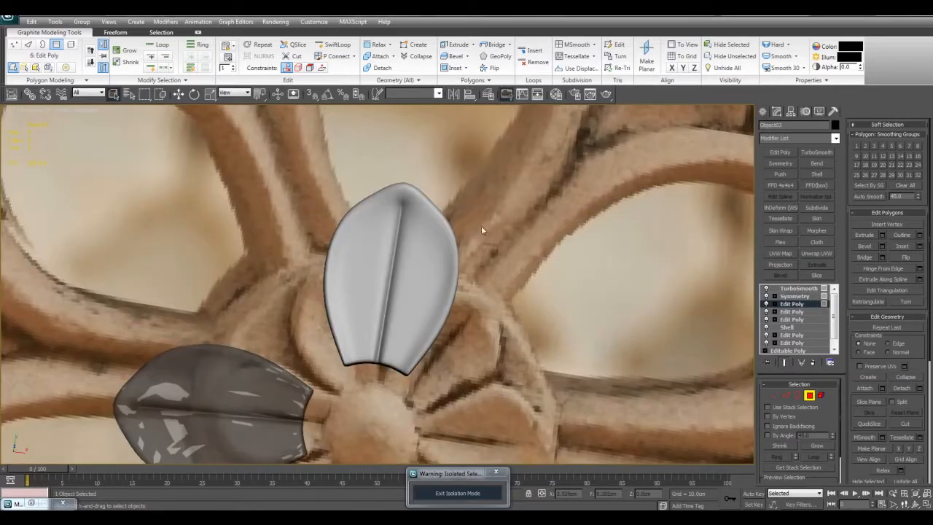
- Lower TurboSmooth to 1 iteration and examine the edge flow around the groove's tip end
{"action": "middle_click_drag", "start_coordinate": [500, 220], "coordinate": [471, 223], "text": "alt"}
{"action": "scroll", "coordinate": [450, 277], "scroll_direction": "up", "scroll_amount": 4}
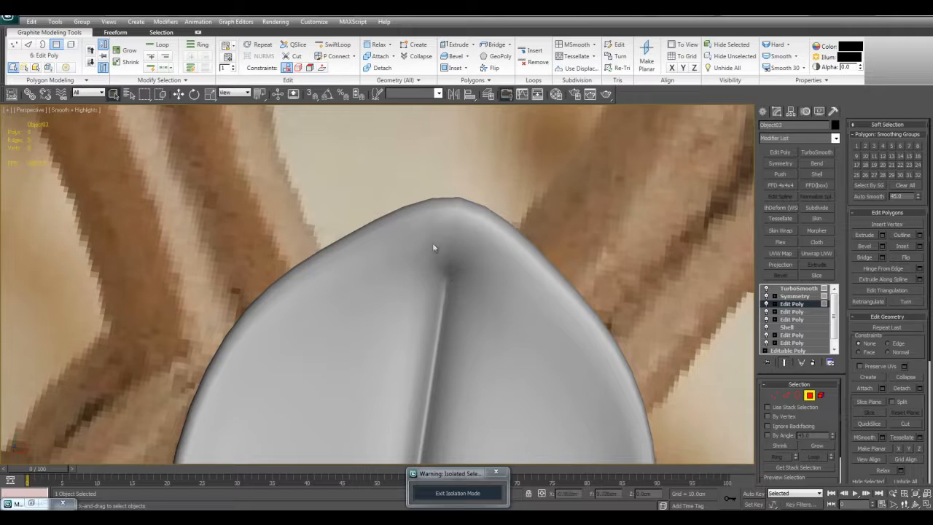
{"action": "scroll", "coordinate": [481, 263], "scroll_direction": "down", "scroll_amount": 3}
{"action": "middle_click_drag", "start_coordinate": [506, 273], "coordinate": [473, 273], "text": "alt"}
{"action": "key", "text": "F4"}
{"action": "scroll", "coordinate": [472, 275], "scroll_direction": "up", "scroll_amount": 3}
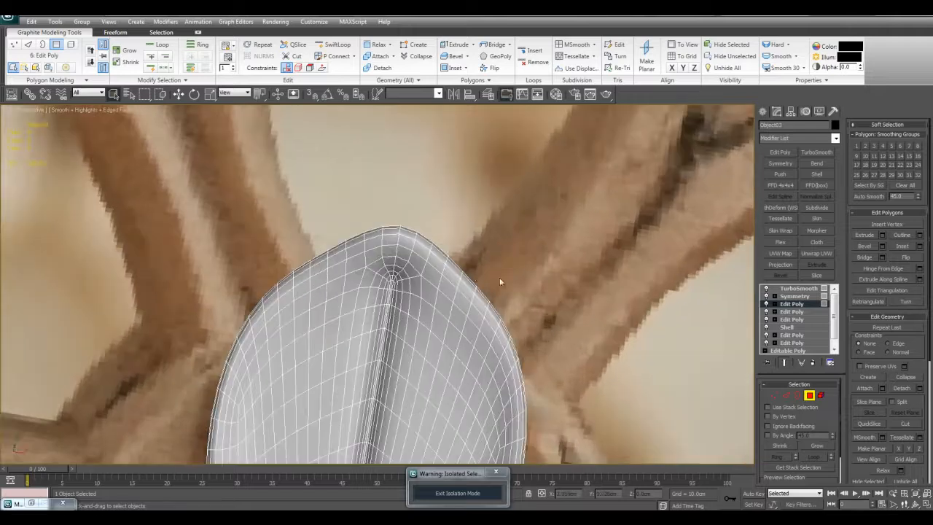
{"action": "left_click", "coordinate": [799, 288]}
{"action": "left_click", "coordinate": [830, 403]}
{"action": "middle_click_drag", "start_coordinate": [523, 280], "coordinate": [550, 273], "text": "alt"}
{"action": "scroll", "coordinate": [556, 280], "scroll_direction": "down", "scroll_amount": 4}
{"action": "scroll", "coordinate": [466, 267], "scroll_direction": "up", "scroll_amount": 4}
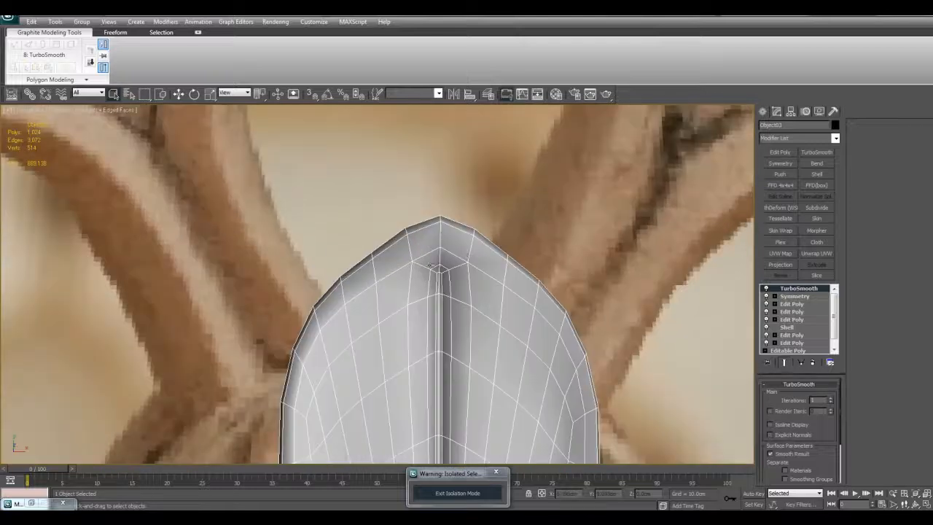
{"action": "scroll", "coordinate": [591, 289], "scroll_direction": "up", "scroll_amount": 2}
- In the top Edit Poly, cut new edges from the rim and inner vertices to the groove's end, then remove the old diagonal edge
{"action": "left_click", "coordinate": [784, 303]}
{"action": "scroll", "coordinate": [543, 295], "scroll_direction": "up", "scroll_amount": 5}
{"action": "middle_click_drag", "start_coordinate": [432, 285], "coordinate": [413, 303], "text": "alt"}
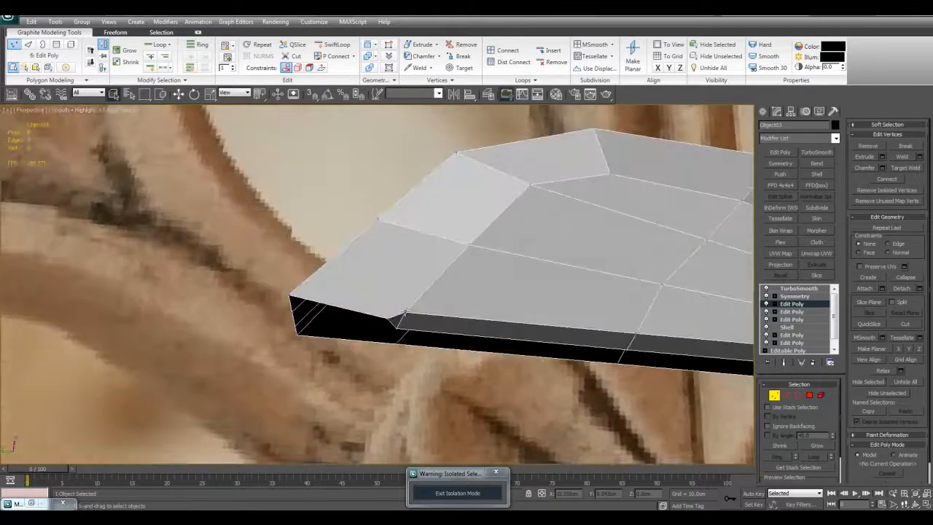
{"action": "left_click", "coordinate": [378, 220]}
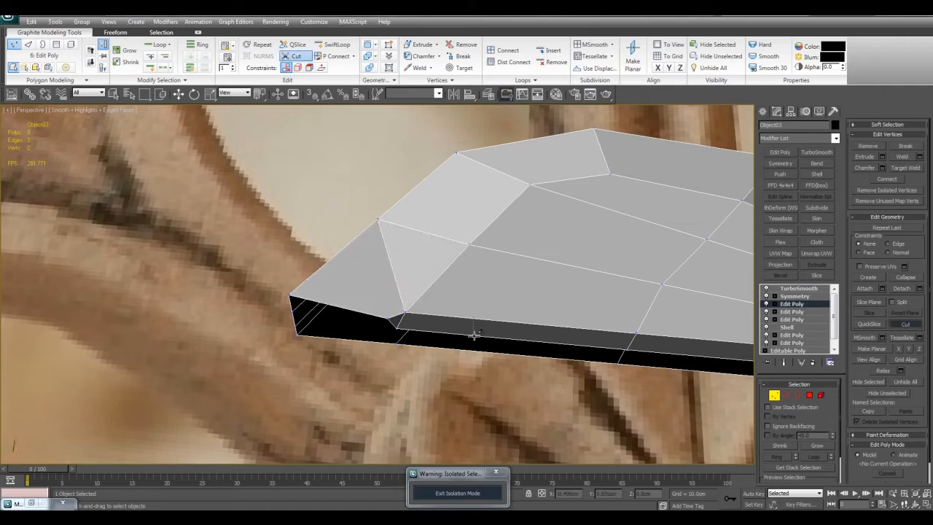
{"action": "key", "text": "2"}
{"action": "left_click", "coordinate": [435, 280]}
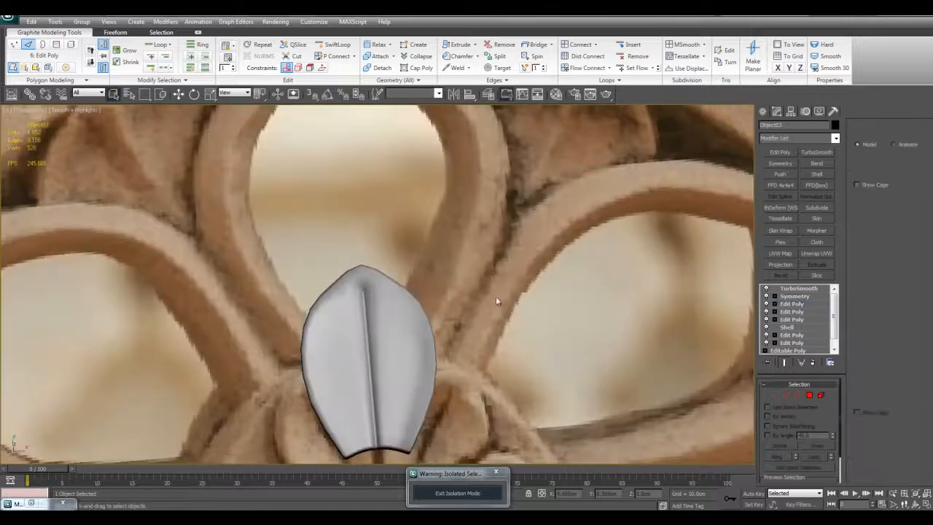
- Set the TurboSmooth iterations to 2 and inspect the reworked groove end
{"action": "scroll", "coordinate": [498, 301], "scroll_direction": "up", "scroll_amount": 3}
{"action": "key", "text": "F4"}
{"action": "middle_click_drag", "start_coordinate": [498, 301], "coordinate": [539, 298], "text": "alt"}
{"action": "key", "text": "F4"}
{"action": "key", "text": "F4"}
{"action": "left_click", "coordinate": [815, 290]}
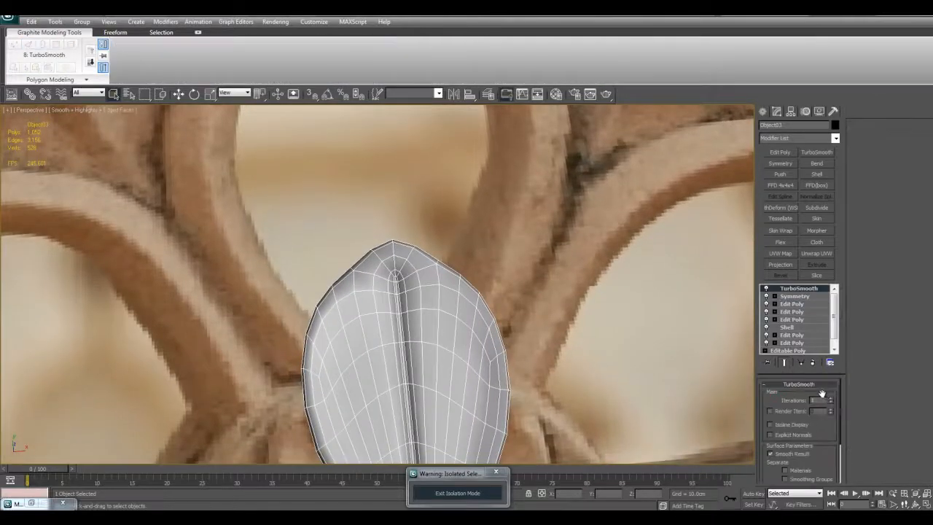
{"action": "key", "text": "F4"}
{"action": "left_click", "coordinate": [830, 399]}
{"action": "middle_click_drag", "start_coordinate": [643, 282], "coordinate": [639, 306], "text": "alt"}
{"action": "scroll", "coordinate": [639, 306], "scroll_direction": "up", "scroll_amount": 2}
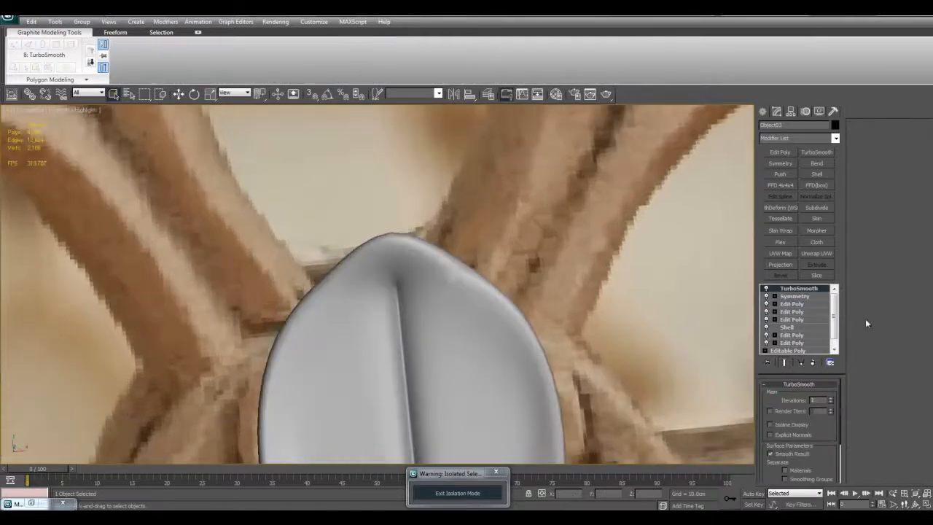
- Compare the smoothed groove end with and without the top Edit Poly modifier by switching it off and on repeatedly
{"action": "left_click", "coordinate": [799, 305]}
{"action": "left_click", "coordinate": [765, 307]}
{"action": "left_click", "coordinate": [766, 306]}
{"action": "left_click", "coordinate": [765, 307]}
{"action": "left_click", "coordinate": [765, 306]}
{"action": "left_click", "coordinate": [766, 306]}
{"action": "left_click", "coordinate": [766, 306]}
{"action": "left_click", "coordinate": [766, 306]}
{"action": "left_click", "coordinate": [766, 306]}
{"action": "left_click", "coordinate": [765, 306]}
{"action": "left_click", "coordinate": [766, 307]}
{"action": "left_click", "coordinate": [766, 306]}
{"action": "key", "text": "F4"}
{"action": "left_click", "coordinate": [765, 306]}
{"action": "middle_click_drag", "start_coordinate": [411, 266], "coordinate": [407, 266], "text": "alt"}
{"action": "key", "text": "F4"}
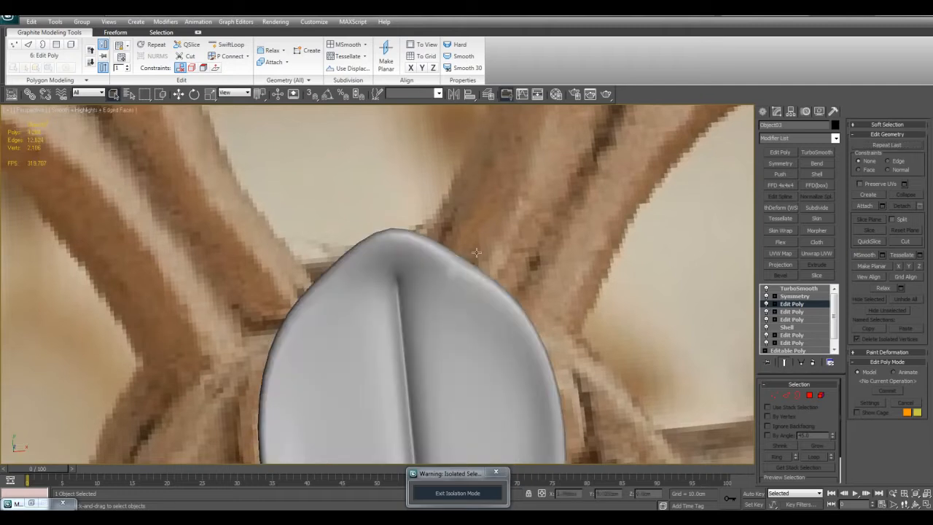
{"action": "left_click", "coordinate": [766, 306]}
{"action": "left_click", "coordinate": [766, 306]}
{"action": "left_click", "coordinate": [766, 307]}
{"action": "left_click", "coordinate": [766, 306]}
{"action": "left_click", "coordinate": [767, 306]}
{"action": "left_click", "coordinate": [766, 306]}
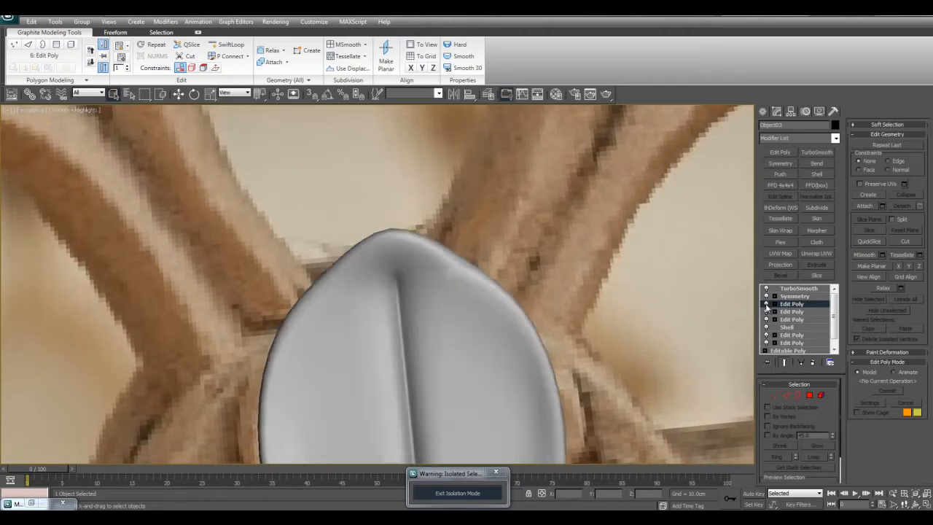
{"action": "left_click", "coordinate": [767, 307]}
{"action": "left_click", "coordinate": [767, 306]}
{"action": "left_click", "coordinate": [767, 306]}
{"action": "left_click", "coordinate": [766, 306]}
{"action": "scroll", "coordinate": [640, 283], "scroll_direction": "down", "scroll_amount": 2}
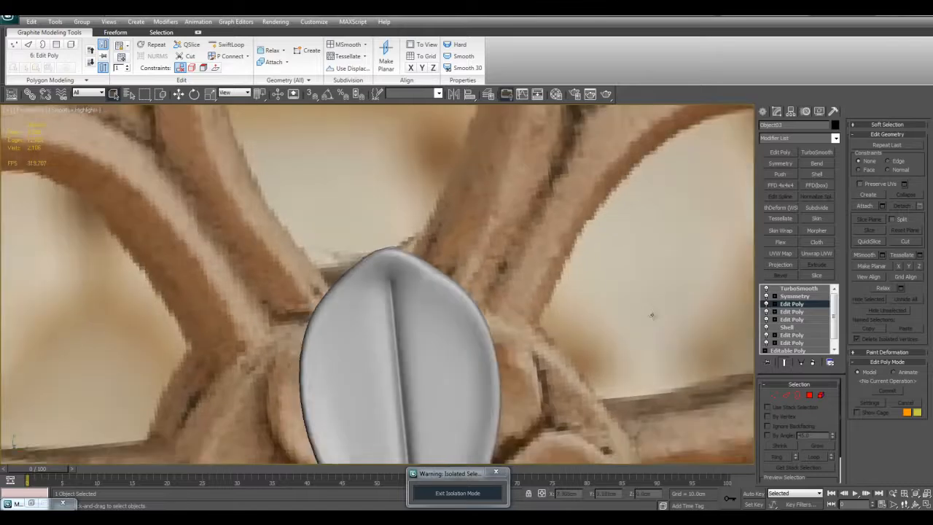
{"action": "scroll", "coordinate": [651, 315], "scroll_direction": "up", "scroll_amount": 2}
{"action": "key", "text": "F4"}
- Raise TurboSmooth to 4 iterations and examine the petal tip with and without edged faces
{"action": "left_click", "coordinate": [802, 289]}
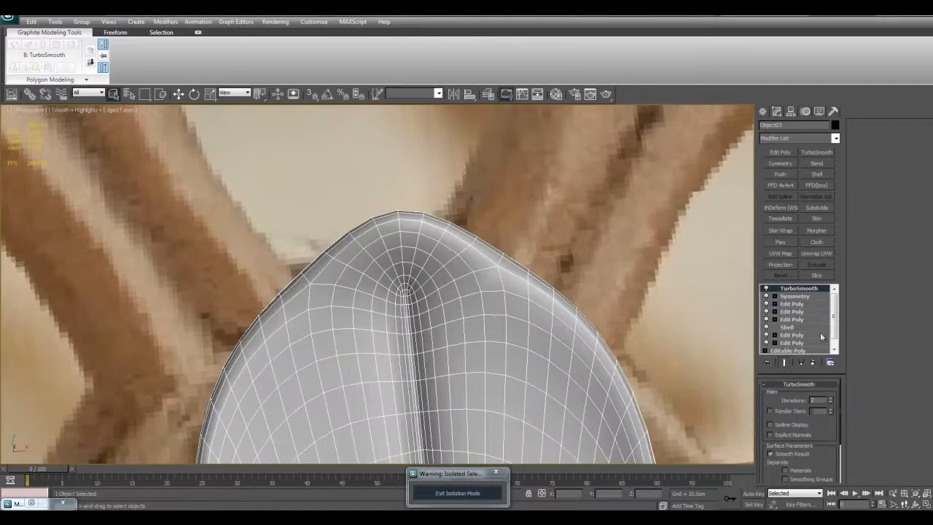
{"action": "left_click", "coordinate": [830, 399]}
{"action": "left_click", "coordinate": [830, 399]}
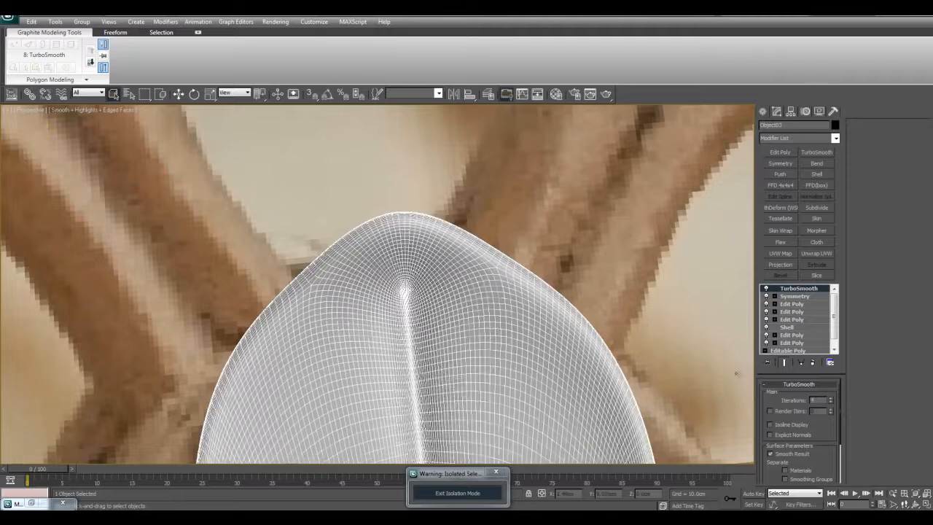
{"action": "key", "text": "F4"}
{"action": "scroll", "coordinate": [452, 244], "scroll_direction": "down", "scroll_amount": 3}
{"action": "scroll", "coordinate": [506, 301], "scroll_direction": "down", "scroll_amount": 5}
{"action": "scroll", "coordinate": [557, 305], "scroll_direction": "up", "scroll_amount": 5}
{"action": "key", "text": "F4"}
{"action": "scroll", "coordinate": [568, 311], "scroll_direction": "up", "scroll_amount": 3}
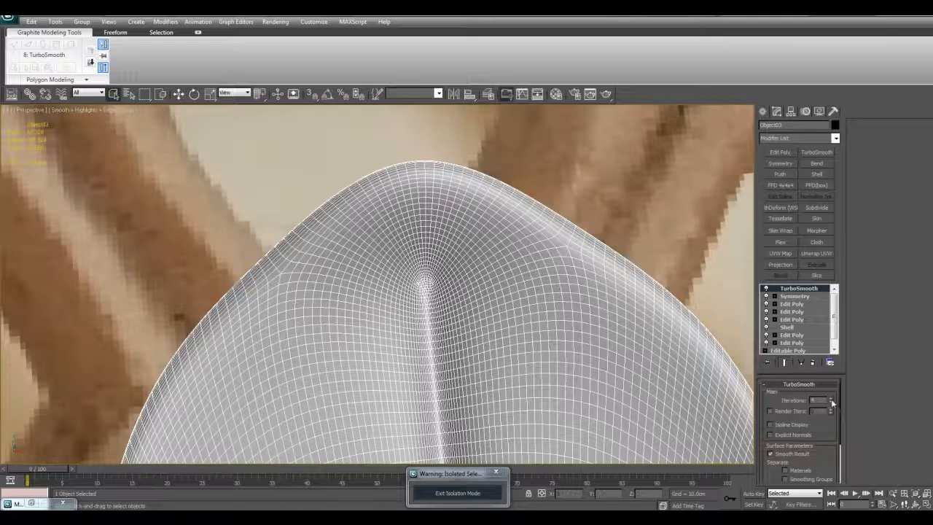
- Compare the petal at 2 and 4 TurboSmooth iterations, then set it to 2
{"action": "left_click", "coordinate": [832, 403]}
{"action": "left_click", "coordinate": [832, 402]}
{"action": "left_click", "coordinate": [832, 397]}
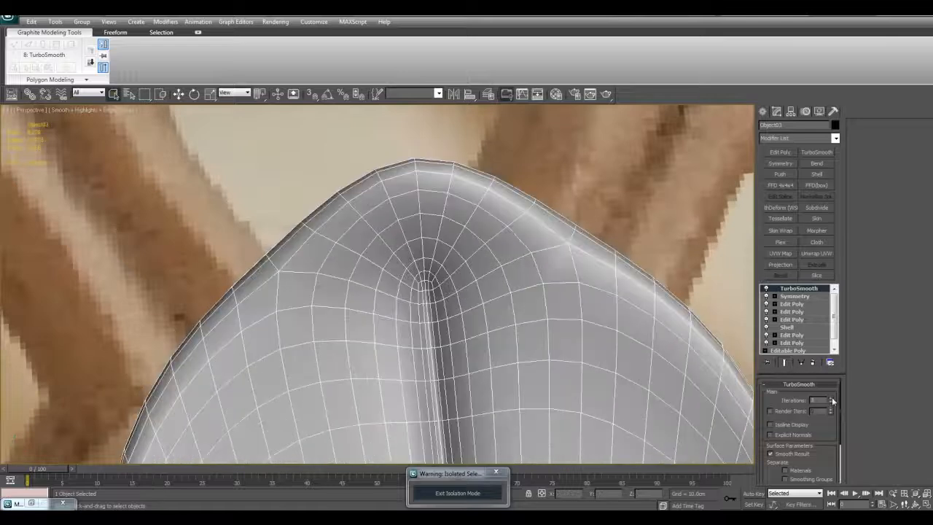
{"action": "left_click", "coordinate": [832, 396]}
{"action": "key", "text": "F4"}
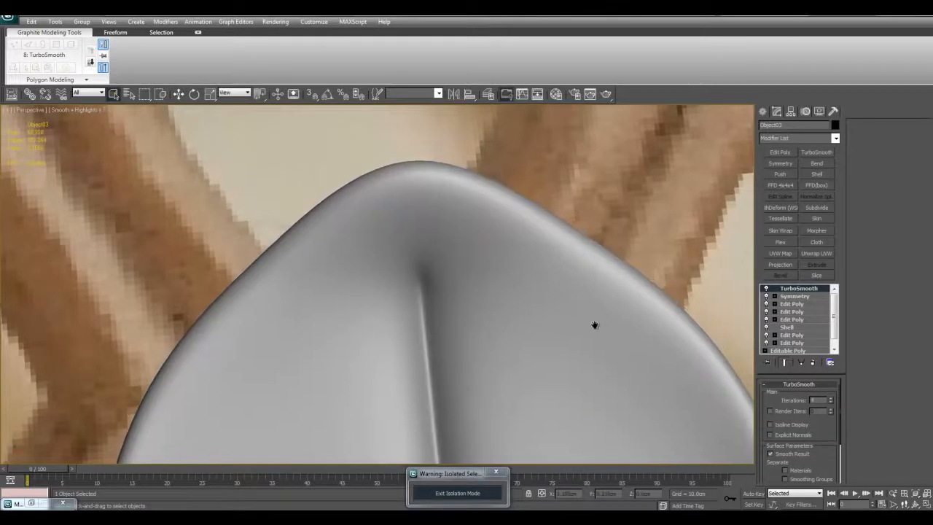
{"action": "scroll", "coordinate": [596, 323], "scroll_direction": "down", "scroll_amount": 5}
{"action": "scroll", "coordinate": [601, 323], "scroll_direction": "down", "scroll_amount": 4}
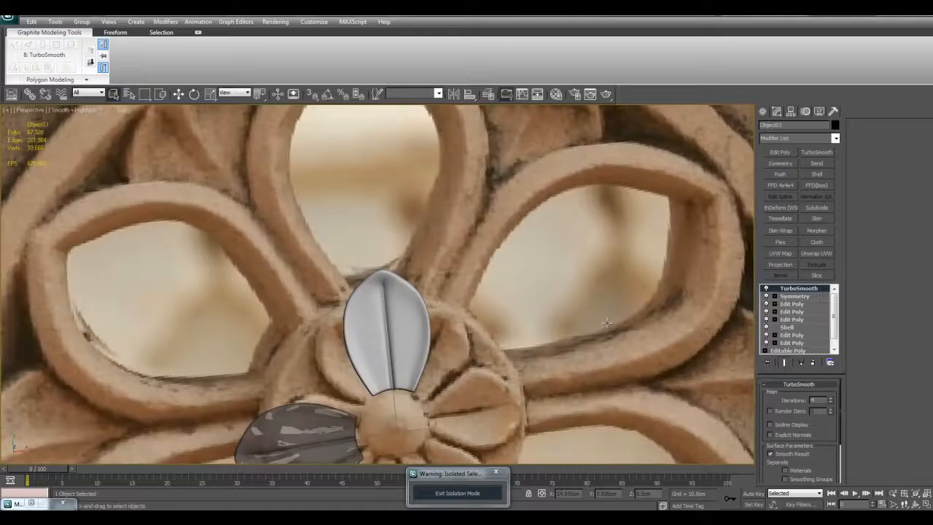
{"action": "scroll", "coordinate": [608, 324], "scroll_direction": "up", "scroll_amount": 5}
{"action": "middle_click_drag", "start_coordinate": [607, 323], "coordinate": [539, 307], "text": "alt"}
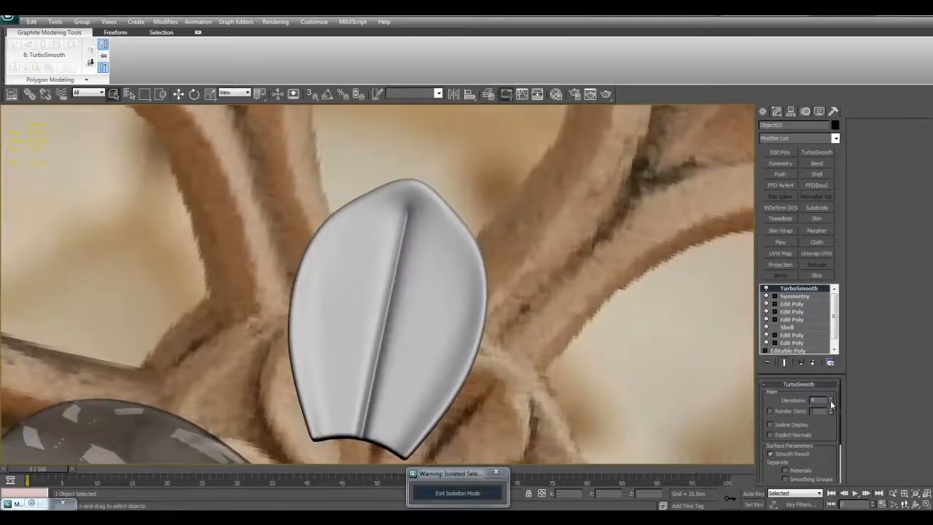
{"action": "scroll", "coordinate": [584, 349], "scroll_direction": "down", "scroll_amount": 5}
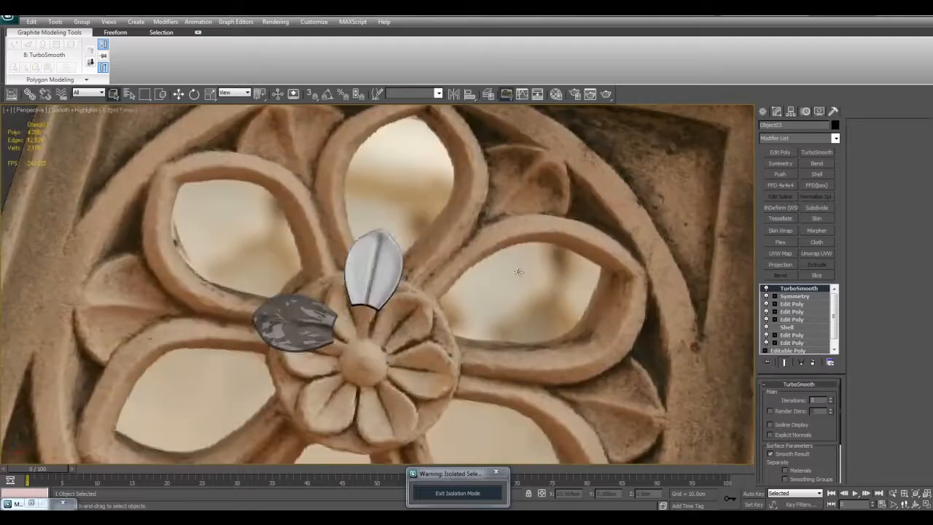
- Move the rim vertex beside the petal's tip slightly outward in the top Edit Poly and check the smoothed outline
{"action": "scroll", "coordinate": [384, 231], "scroll_direction": "up", "scroll_amount": 3}
{"action": "middle_click_drag", "start_coordinate": [474, 277], "coordinate": [503, 276], "text": "alt"}
{"action": "scroll", "coordinate": [489, 277], "scroll_direction": "up", "scroll_amount": 4}
{"action": "key", "text": "F4"}
{"action": "middle_click_drag", "start_coordinate": [569, 277], "coordinate": [589, 329]}
{"action": "middle_click_drag", "start_coordinate": [519, 246], "coordinate": [477, 252], "text": "alt"}
{"action": "key", "text": "shift+e"}
{"action": "key", "text": "1"}
{"action": "left_click", "coordinate": [435, 245]}
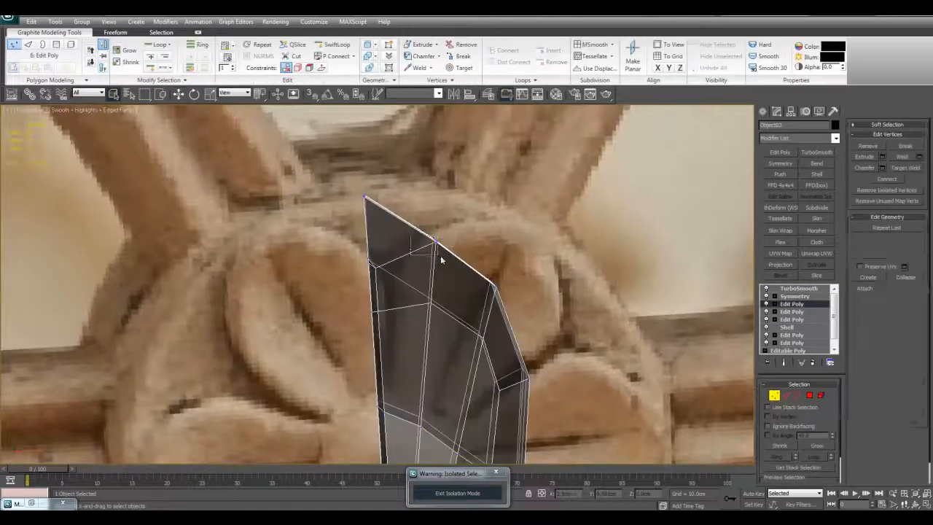
{"action": "key", "text": "w"}
{"action": "left_click_drag", "start_coordinate": [443, 230], "coordinate": [447, 225]}
{"action": "key", "text": "shift+e"}
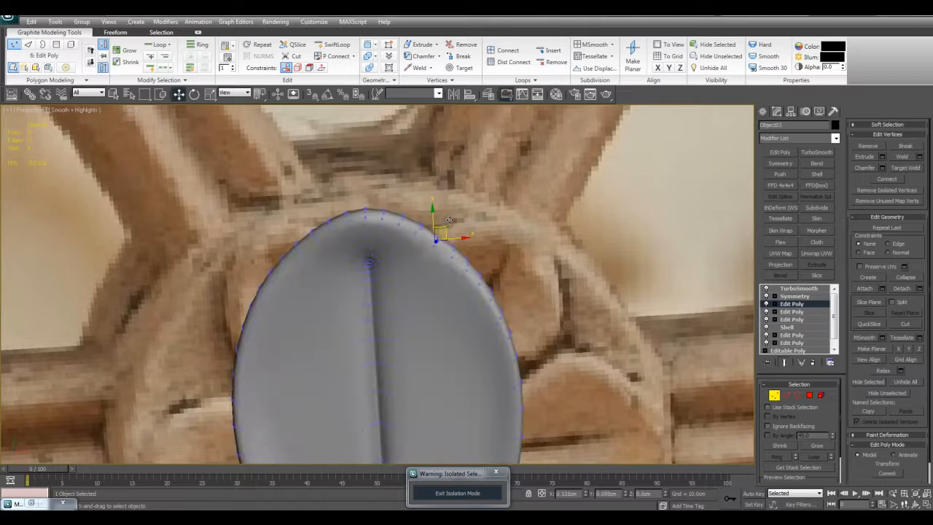
{"action": "middle_click_drag", "start_coordinate": [447, 222], "coordinate": [509, 234], "text": "alt"}
{"action": "scroll", "coordinate": [514, 244], "scroll_direction": "down", "scroll_amount": 3}
{"action": "left_click", "coordinate": [526, 271]}
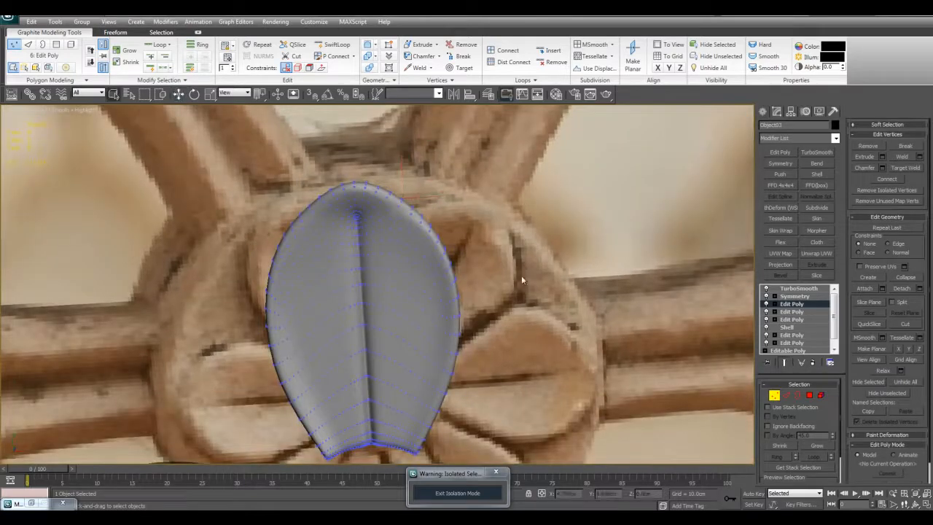
- Add an FFD 4x4x4 modifier to the petal between Symmetry and TurboSmooth
{"action": "scroll", "coordinate": [514, 269], "scroll_direction": "down", "scroll_amount": 8}
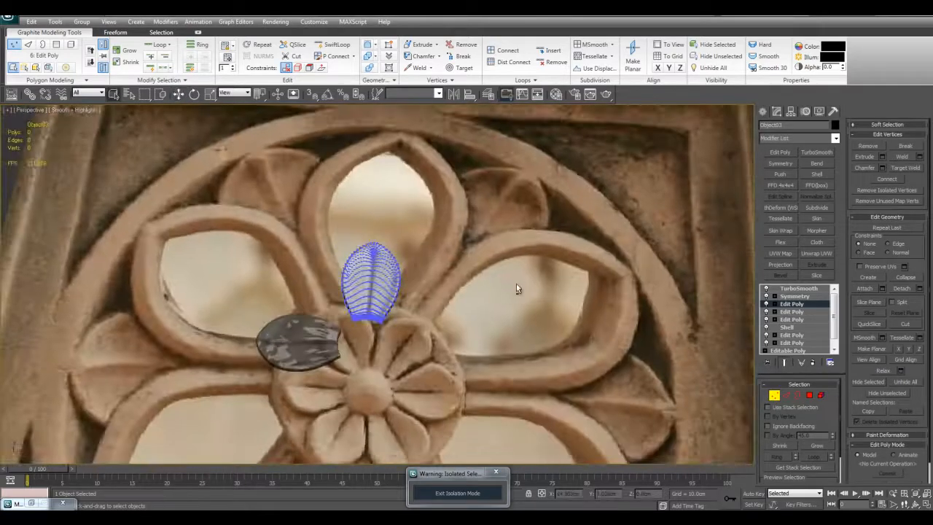
{"action": "key", "text": "z"}
{"action": "left_click", "coordinate": [795, 296]}
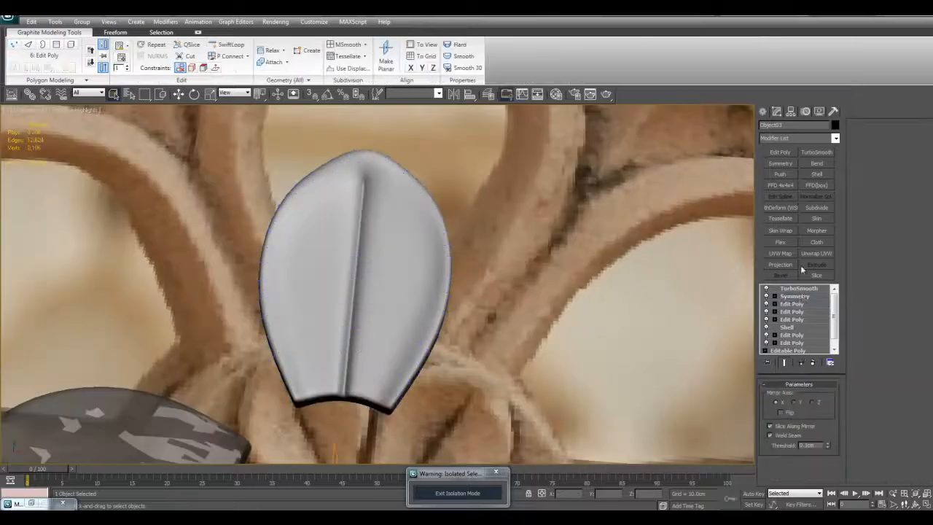
{"action": "left_click", "coordinate": [781, 185]}
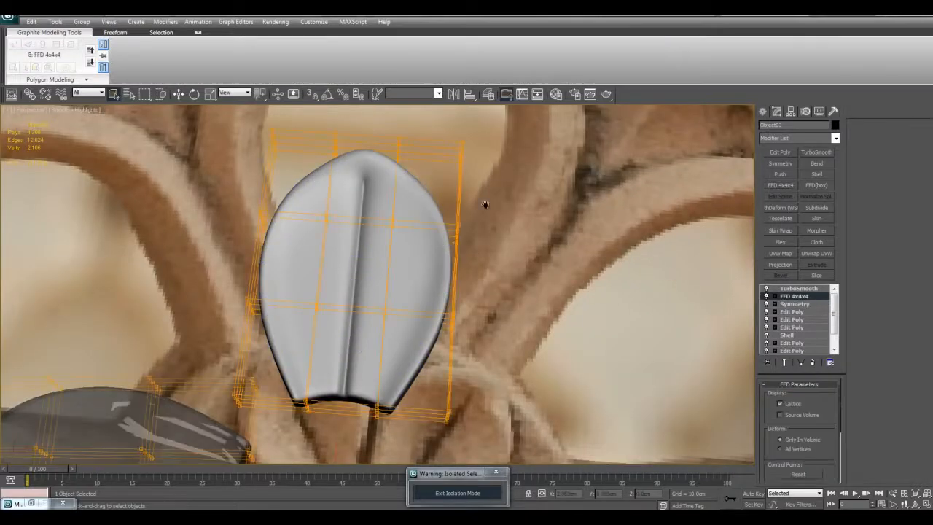
- Select the upper lattice control points toward the petal's tip and move them to reshape the petal
{"action": "scroll", "coordinate": [445, 205], "scroll_direction": "down", "scroll_amount": 10}
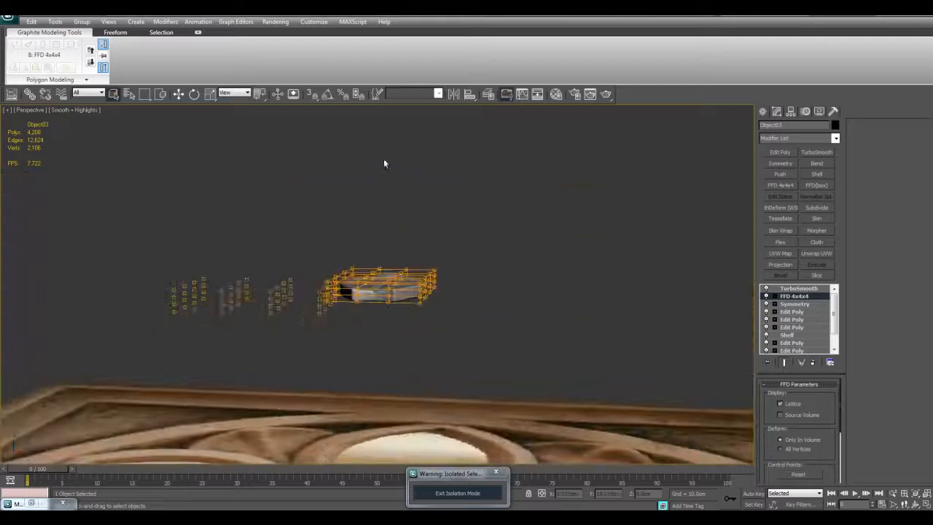
{"action": "scroll", "coordinate": [393, 190], "scroll_direction": "up", "scroll_amount": 4}
{"action": "middle_click_drag", "start_coordinate": [401, 214], "coordinate": [377, 211], "text": "alt"}
{"action": "left_click_drag", "start_coordinate": [140, 185], "coordinate": [665, 284]}
{"action": "key", "text": "w"}
{"action": "middle_click_drag", "start_coordinate": [390, 219], "coordinate": [406, 247], "text": "alt"}
{"action": "mouse_move", "coordinate": [406, 246]}
{"action": "left_mouse_down"}
{"action": "mouse_move", "coordinate": [403, 205]}
{"action": "mouse_move", "coordinate": [405, 248]}
{"action": "left_mouse_up"}
{"action": "key", "text": "F4"}
{"action": "middle_click_drag", "start_coordinate": [406, 248], "coordinate": [469, 189], "text": "alt"}
{"action": "left_click_drag", "start_coordinate": [642, 252], "coordinate": [639, 241]}
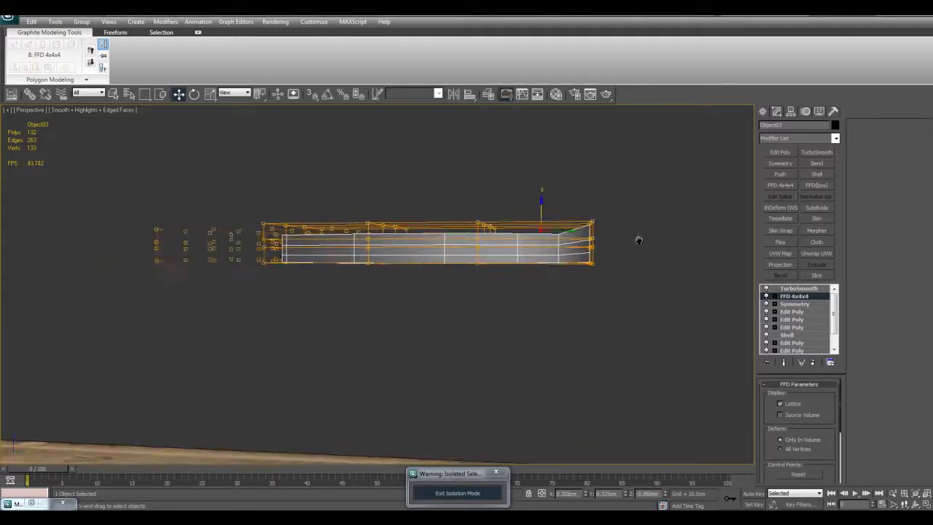
- Raise the lattice control points at the petal's tip slightly and check the smoothed shape
{"action": "middle_click_drag", "start_coordinate": [318, 202], "coordinate": [231, 189], "text": "alt"}
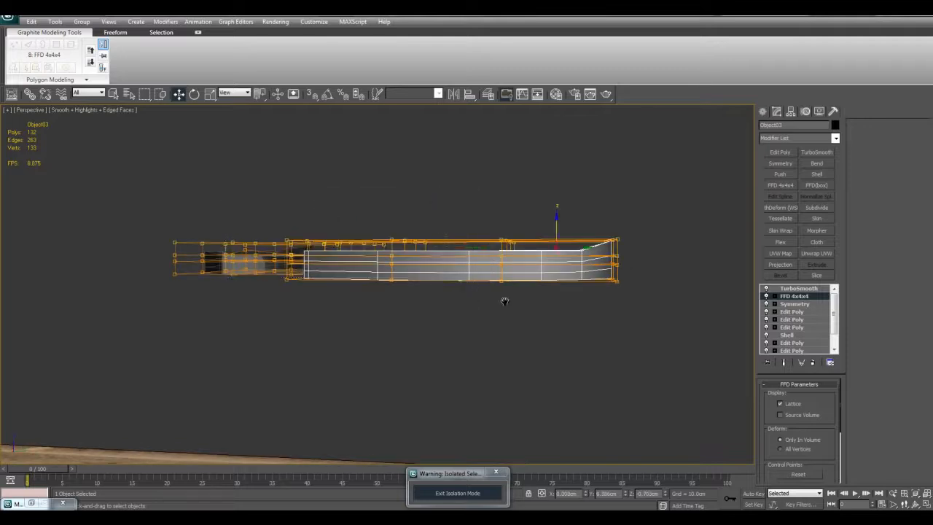
{"action": "middle_click_drag", "start_coordinate": [505, 292], "coordinate": [509, 281], "text": "alt"}
{"action": "left_click_drag", "start_coordinate": [620, 286], "coordinate": [604, 274]}
{"action": "key", "text": "w"}
{"action": "mouse_move", "coordinate": [607, 262]}
{"action": "left_mouse_down"}
{"action": "mouse_move", "coordinate": [609, 219]}
{"action": "mouse_move", "coordinate": [607, 270]}
{"action": "mouse_move", "coordinate": [605, 257]}
{"action": "left_mouse_up"}
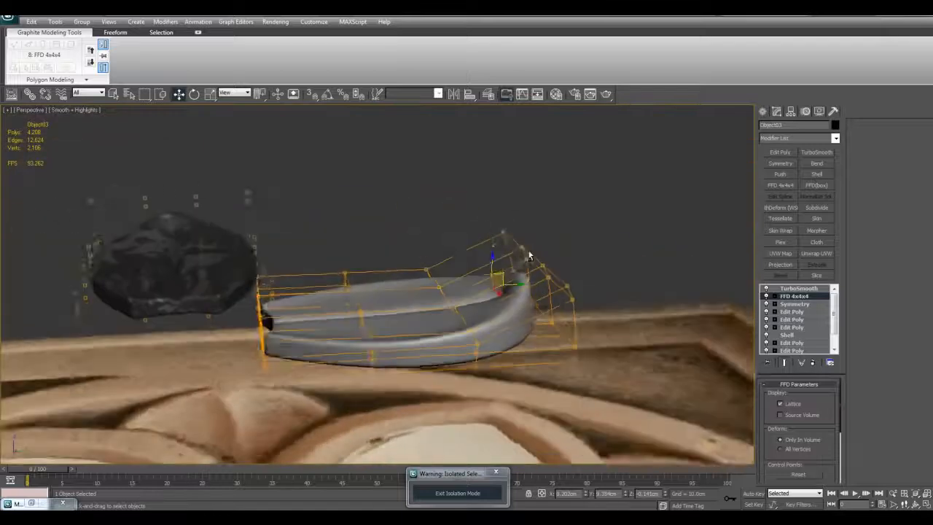
{"action": "middle_click_drag", "start_coordinate": [530, 256], "coordinate": [474, 245], "text": "alt"}
{"action": "scroll", "coordinate": [526, 256], "scroll_direction": "up", "scroll_amount": 3}
{"action": "middle_click_drag", "start_coordinate": [570, 291], "coordinate": [527, 230]}
- Rotate and move the FFD lattice control points at the petal's tip to curl the tip upward
{"action": "mouse_move", "coordinate": [527, 230]}
{"action": "middle_mouse_down", "text": "alt"}
{"action": "mouse_move", "coordinate": [490, 227]}
{"action": "mouse_move", "coordinate": [528, 246]}
{"action": "middle_mouse_up", "text": "alt"}
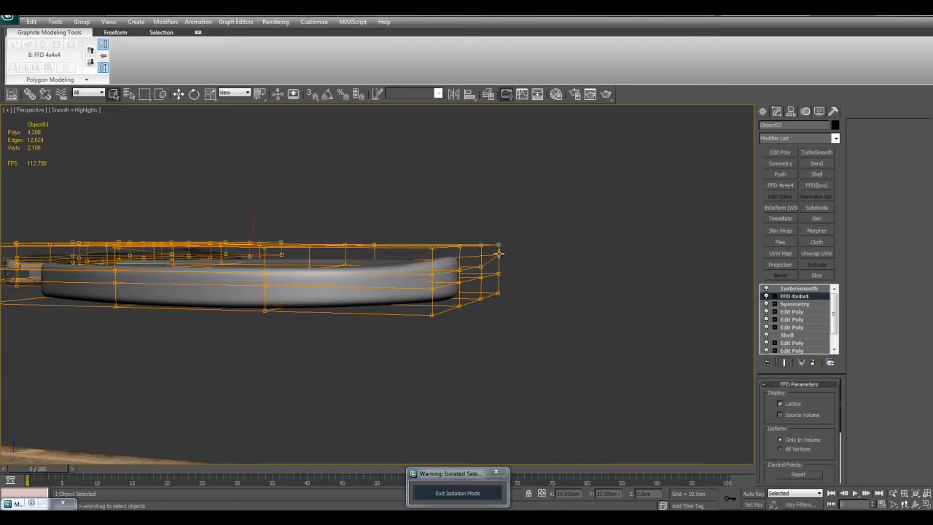
{"action": "key", "text": "ctrl+z"}
{"action": "middle_click_drag", "start_coordinate": [425, 235], "coordinate": [487, 178]}
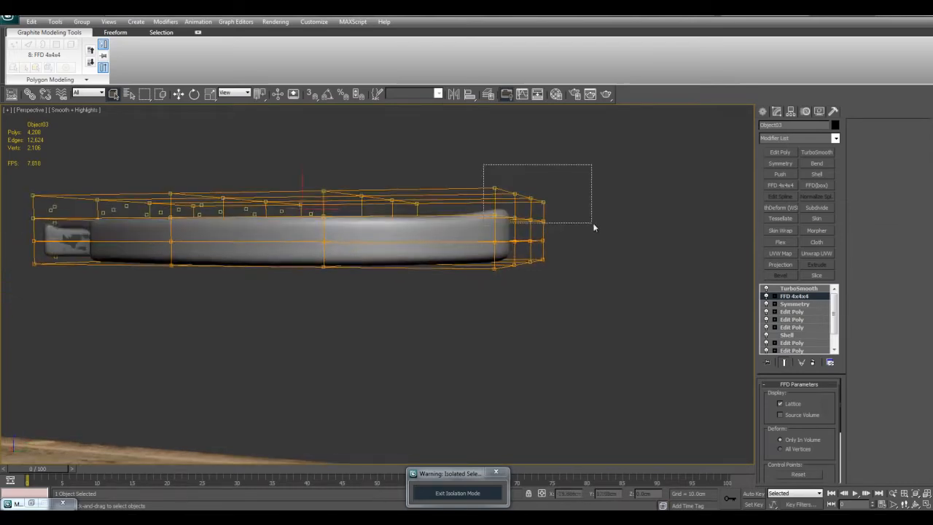
{"action": "middle_click_drag", "start_coordinate": [549, 203], "coordinate": [575, 267], "text": "alt"}
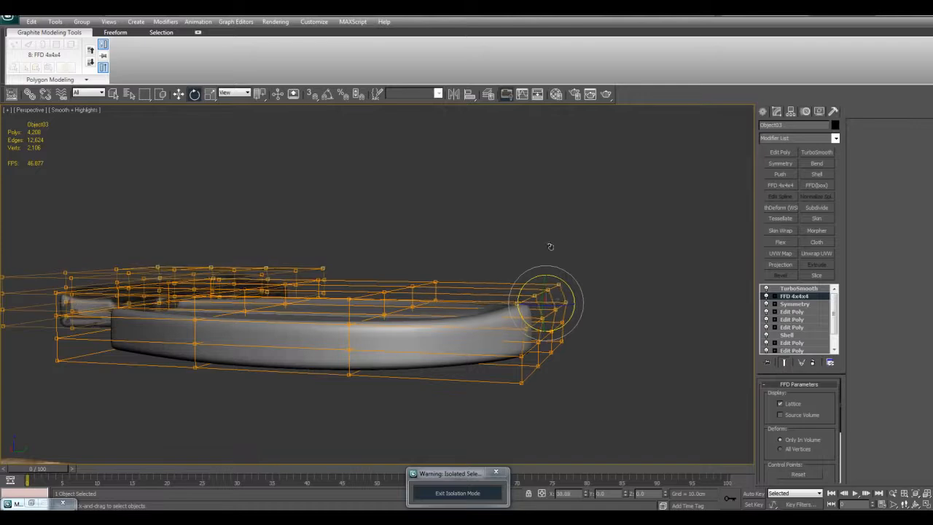
{"action": "key", "text": "w"}
{"action": "left_click_drag", "start_coordinate": [556, 293], "coordinate": [541, 267]}
{"action": "middle_click_drag", "start_coordinate": [540, 267], "coordinate": [497, 302], "text": "alt"}
{"action": "left_click_drag", "start_coordinate": [488, 294], "coordinate": [523, 318]}
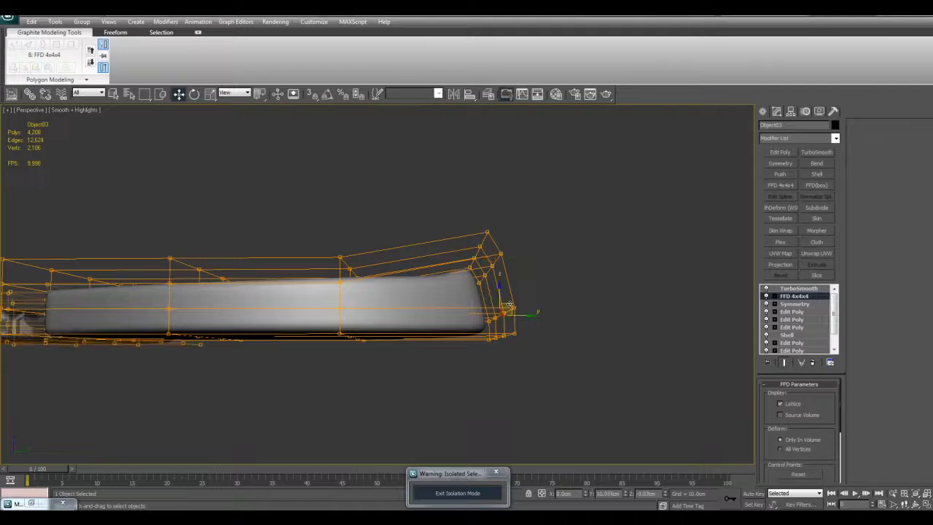
{"action": "left_click", "coordinate": [546, 277]}
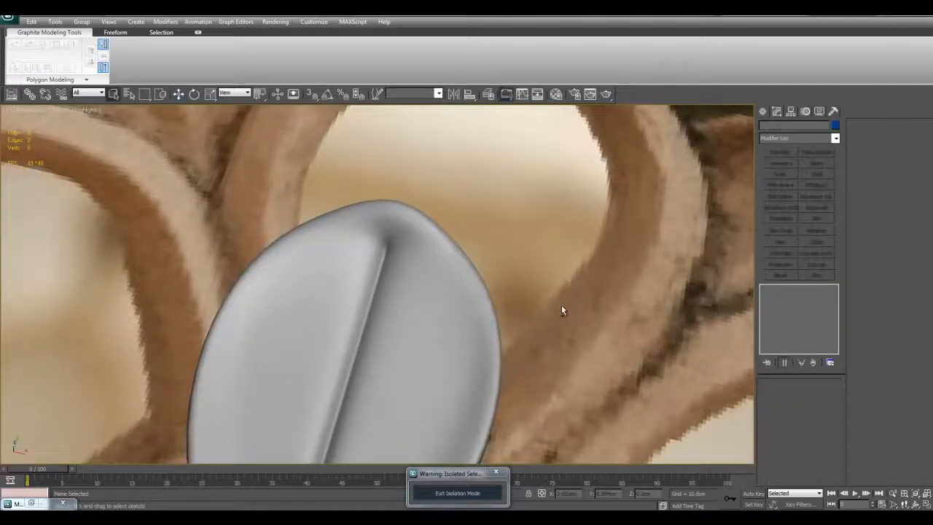
{"action": "scroll", "coordinate": [561, 305], "scroll_direction": "down", "scroll_amount": 8}
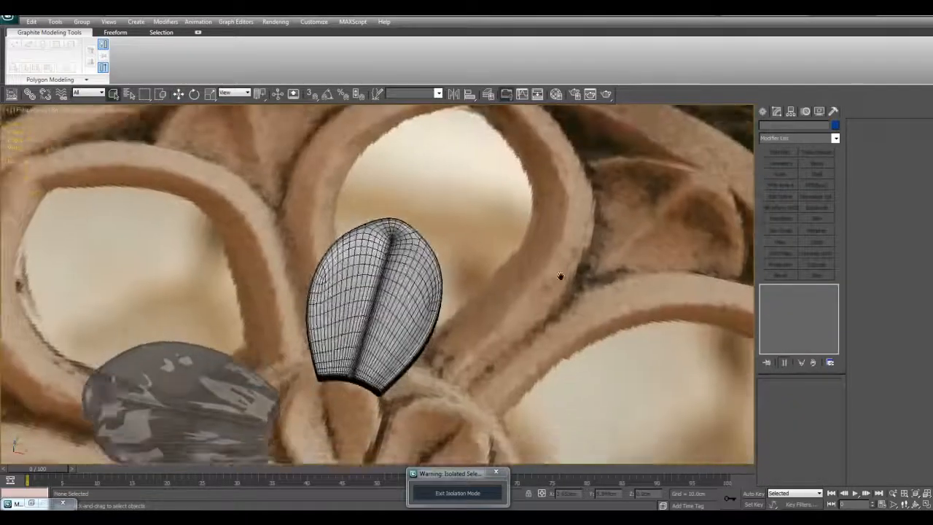
- Delete the second petal beside the rosette's centre, keeping only the upright one
{"action": "middle_click_drag", "start_coordinate": [483, 250], "coordinate": [539, 223], "text": "alt"}
{"action": "scroll", "coordinate": [373, 308], "scroll_direction": "up", "scroll_amount": 6}
{"action": "left_click", "coordinate": [345, 321]}
{"action": "middle_click_drag", "start_coordinate": [417, 283], "coordinate": [418, 305], "text": "alt"}
{"action": "scroll", "coordinate": [453, 296], "scroll_direction": "down", "scroll_amount": 3}
{"action": "scroll", "coordinate": [414, 290], "scroll_direction": "up", "scroll_amount": 3}
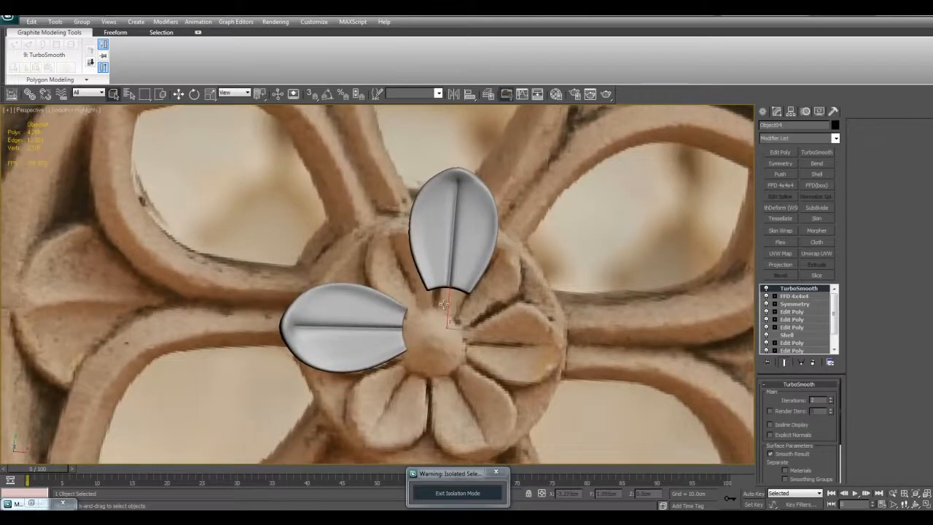
{"action": "key", "text": "Delete"}
- Set the remaining petal's TurboSmooth iterations to 1
{"action": "left_click", "coordinate": [474, 248]}
{"action": "left_click", "coordinate": [828, 401]}
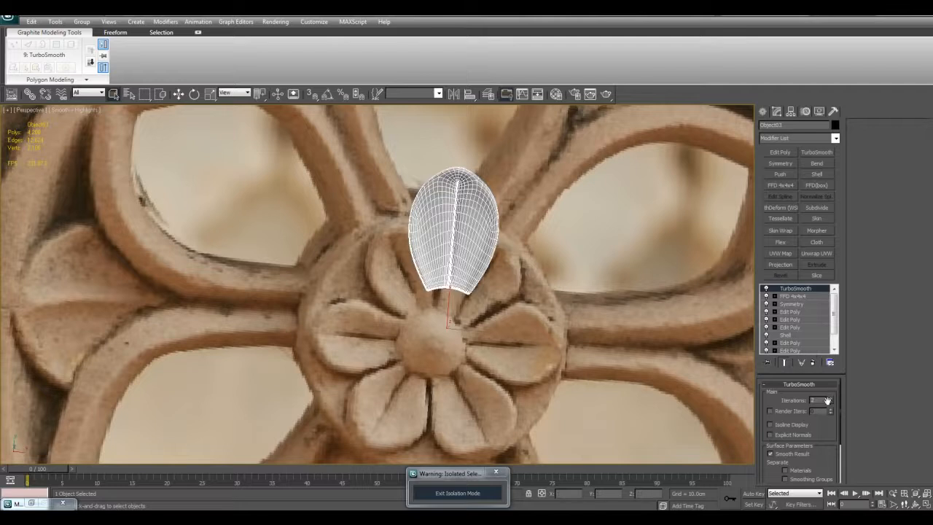
{"action": "left_click", "coordinate": [831, 403]}
{"action": "scroll", "coordinate": [584, 298], "scroll_direction": "down", "scroll_amount": 5}
{"action": "middle_click_drag", "start_coordinate": [583, 295], "coordinate": [585, 306]}
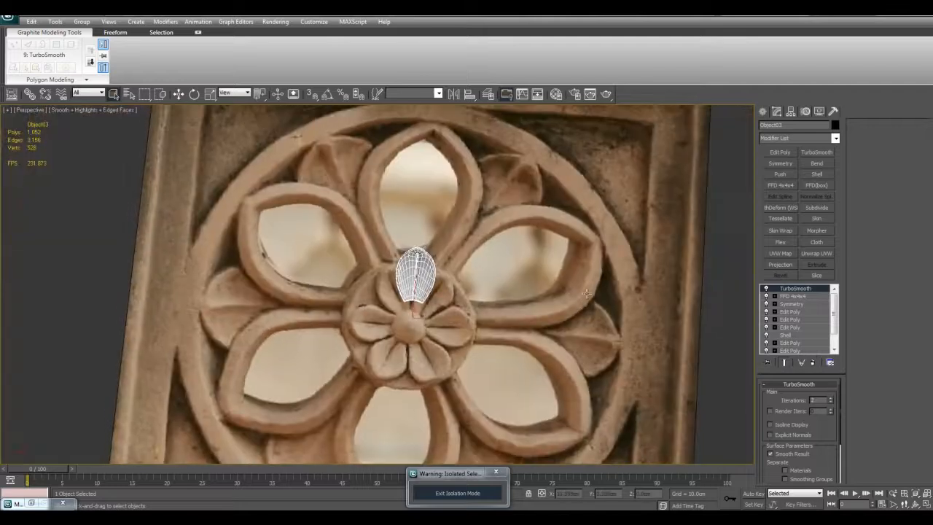
- Rotate the petal 30 degrees clockwise about the rosette's centre in the Top view
{"action": "key", "text": "alt+w"}
{"action": "key", "text": "alt+w"}
{"action": "scroll", "coordinate": [380, 270], "scroll_direction": "down", "scroll_amount": 4}
{"action": "key", "text": "e"}
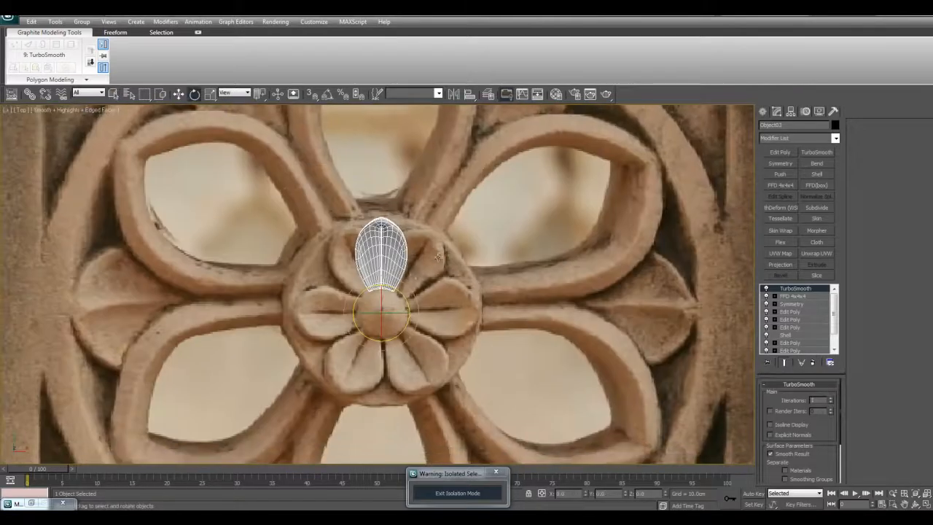
{"action": "left_click_drag", "start_coordinate": [400, 295], "coordinate": [404, 299]}
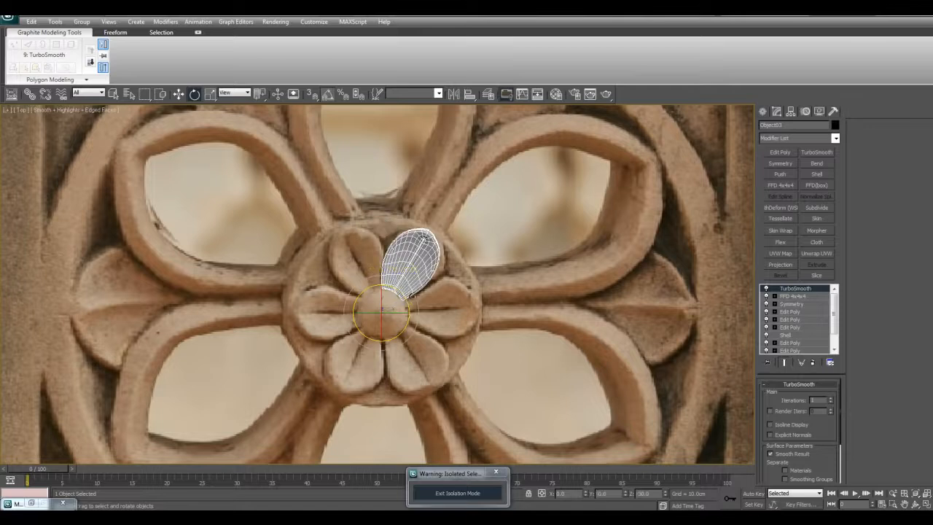
- Clone the petal as five instances rotated in 60-degree steps around the centre to complete a six-petal flower
{"action": "scroll", "coordinate": [406, 298], "scroll_direction": "up", "scroll_amount": 4}
{"action": "middle_click_drag", "start_coordinate": [442, 301], "coordinate": [431, 275]}
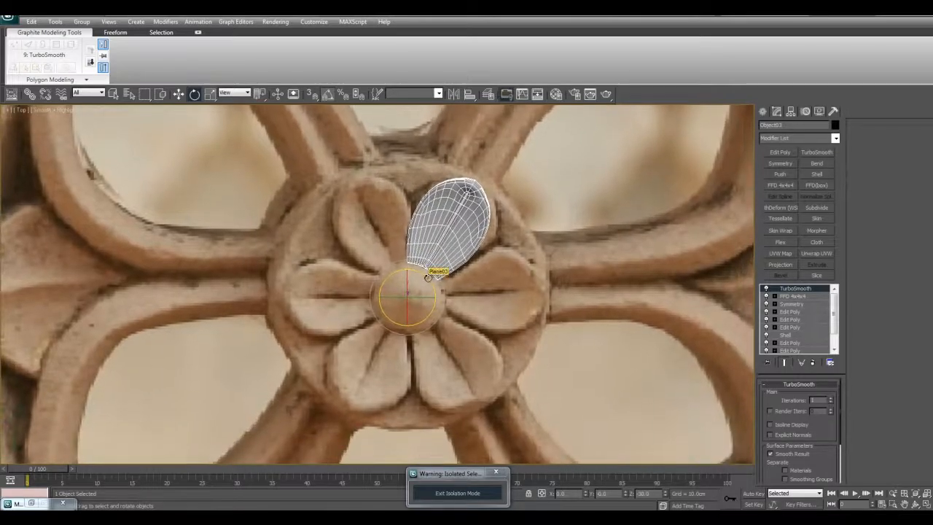
{"action": "left_click_drag", "start_coordinate": [428, 278], "coordinate": [421, 269], "text": "shift"}
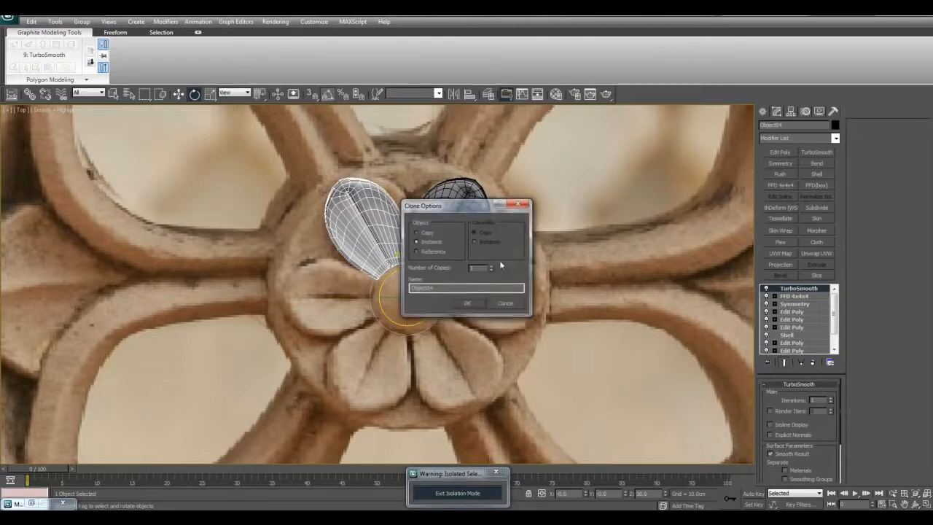
{"action": "left_click", "coordinate": [470, 302]}
{"action": "scroll", "coordinate": [481, 295], "scroll_direction": "down", "scroll_amount": 6}
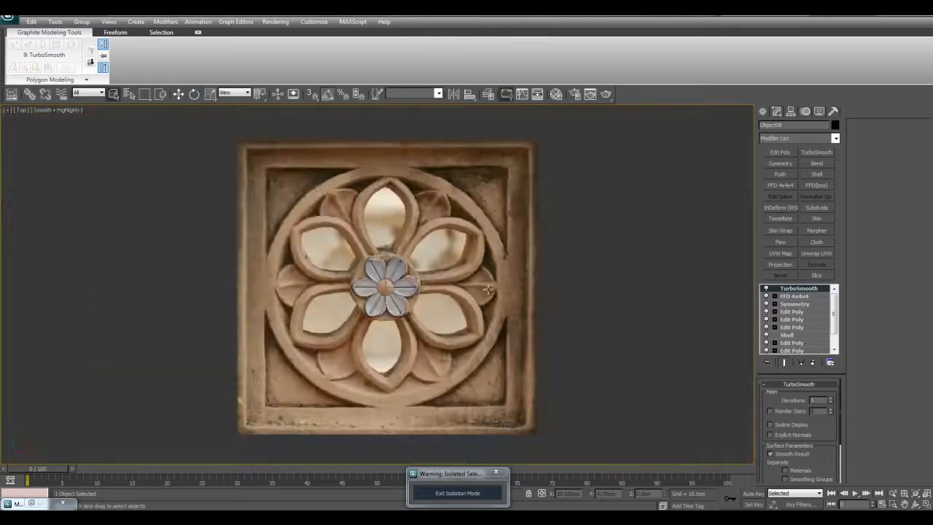
{"action": "left_click", "coordinate": [488, 289]}
{"action": "scroll", "coordinate": [481, 278], "scroll_direction": "up", "scroll_amount": 6}
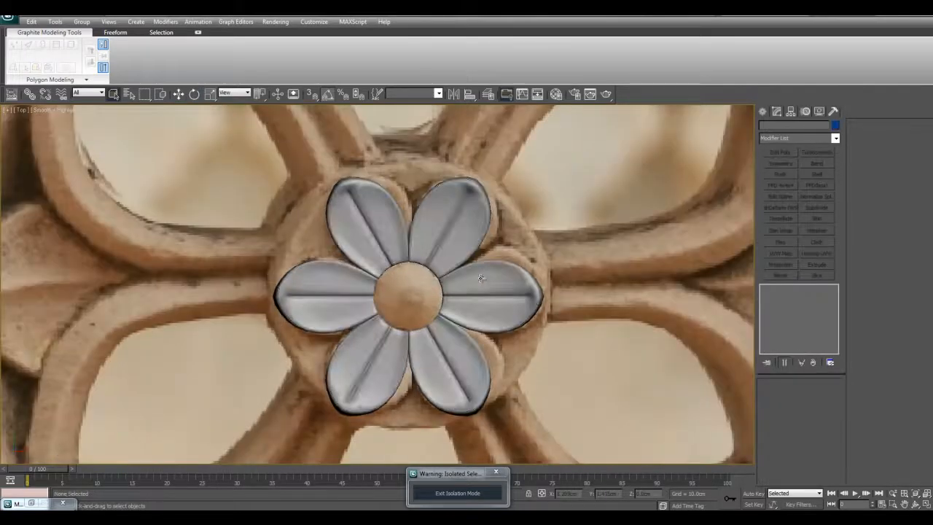
{"action": "scroll", "coordinate": [466, 271], "scroll_direction": "down", "scroll_amount": 3}
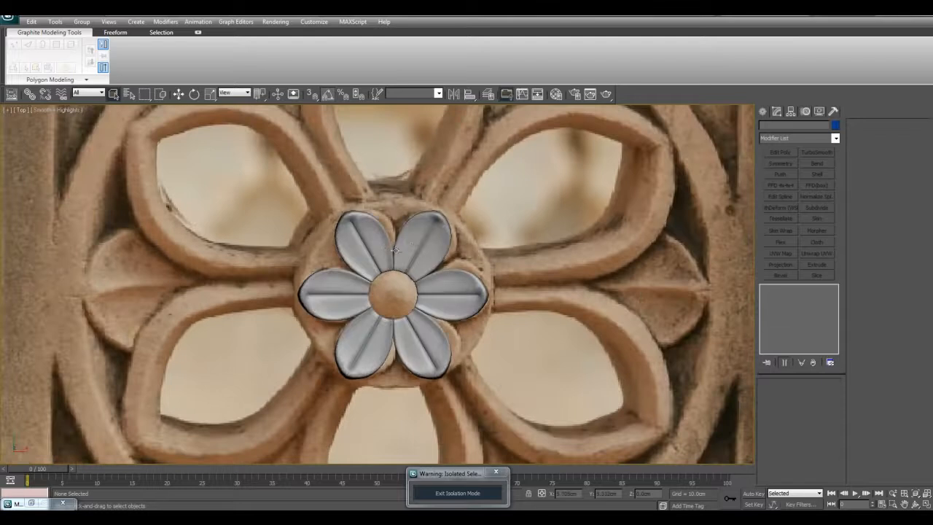
- Select all six petals and clone them sideways to make a second flower on the left of the original
{"action": "left_click", "coordinate": [438, 246]}
{"action": "scroll", "coordinate": [400, 264], "scroll_direction": "down", "scroll_amount": 4}
{"action": "key", "text": "F4"}
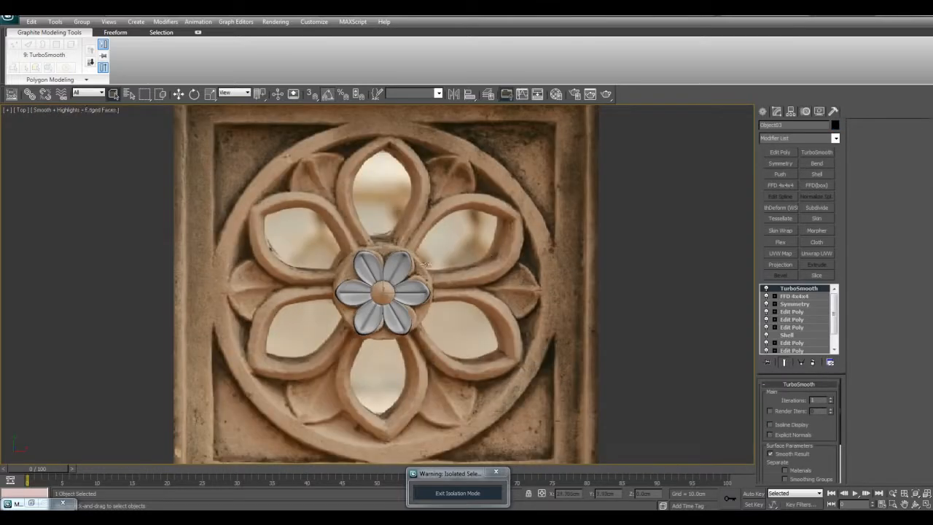
{"action": "left_click_drag", "start_coordinate": [362, 283], "coordinate": [445, 352]}
{"action": "key", "text": "w"}
{"action": "middle_click_drag", "start_coordinate": [435, 290], "coordinate": [459, 288]}
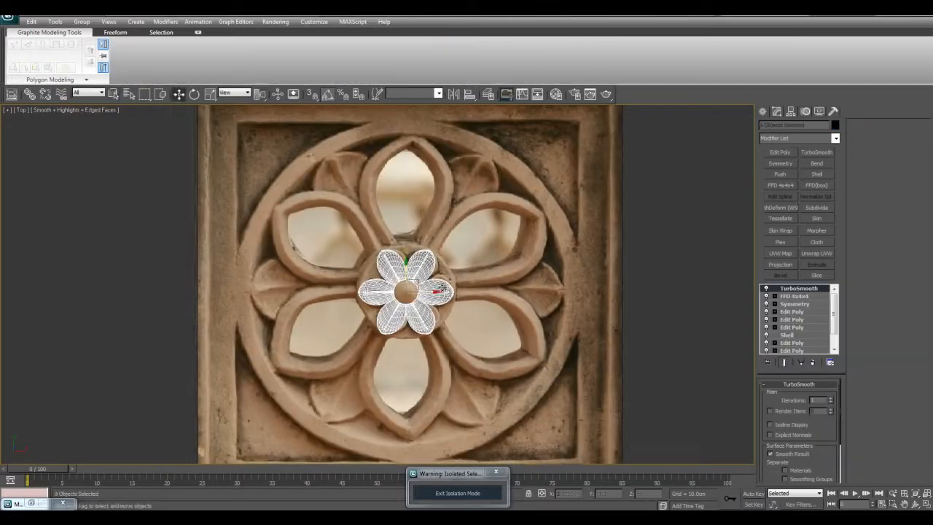
{"action": "left_click_drag", "start_coordinate": [435, 291], "coordinate": [330, 292], "text": "shift"}
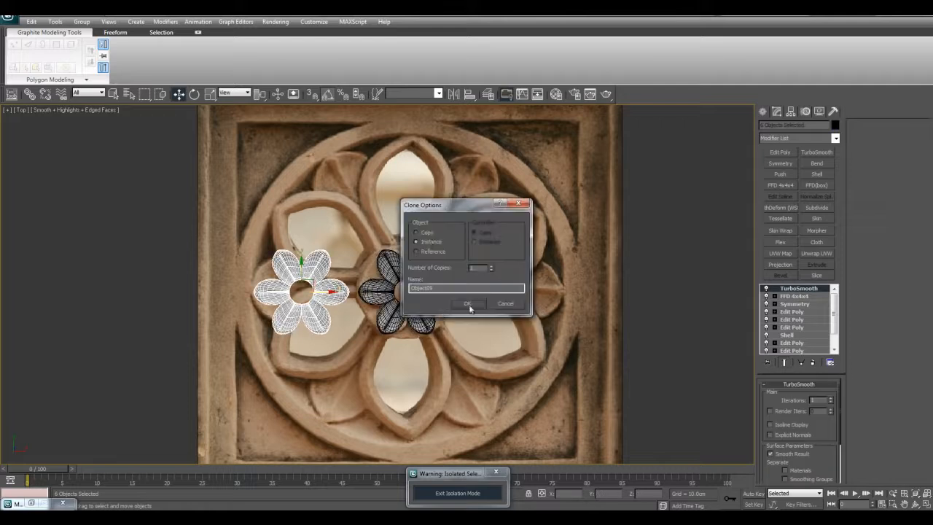
{"action": "left_click", "coordinate": [467, 304]}
- Toggle TurboSmooth on an upper petal of the copied flower to compare its shape, and open its FFD 4x4x4 modifier
{"action": "scroll", "coordinate": [281, 292], "scroll_direction": "up", "scroll_amount": 4}
{"action": "left_click", "coordinate": [355, 247]}
{"action": "middle_click_drag", "start_coordinate": [673, 292], "coordinate": [689, 294]}
{"action": "left_click", "coordinate": [767, 288]}
{"action": "left_click", "coordinate": [768, 289]}
{"action": "left_click", "coordinate": [767, 289]}
{"action": "left_click", "coordinate": [768, 288]}
{"action": "left_click", "coordinate": [790, 298]}
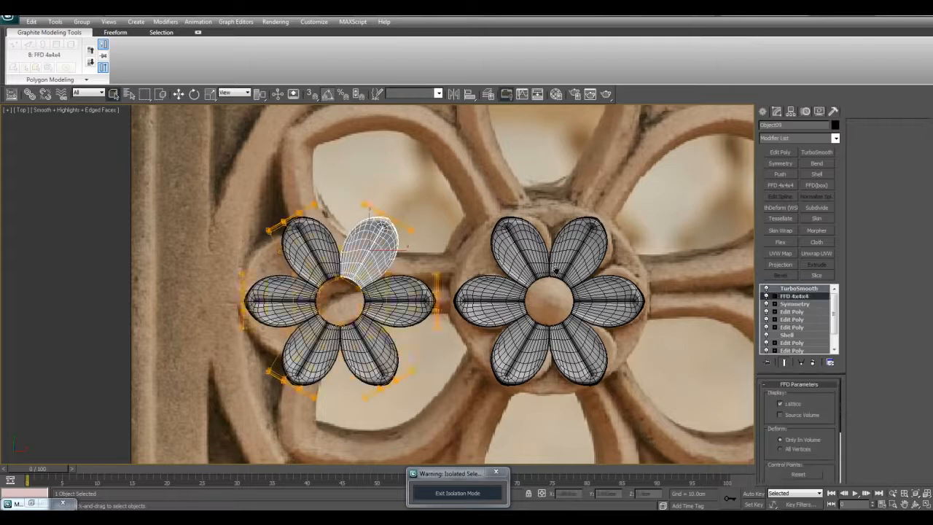
- Select the six copied petals in the Perspective view and rotate the whole flower 30 degrees about its centre
{"action": "middle_click_drag", "start_coordinate": [548, 268], "coordinate": [594, 293]}
{"action": "key", "text": "alt+w"}
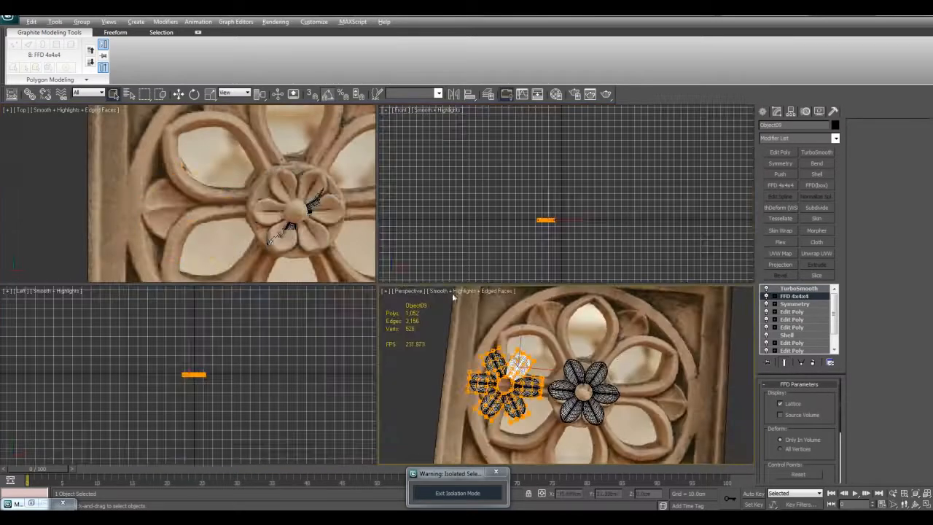
{"action": "key", "text": "alt+w"}
{"action": "middle_click_drag", "start_coordinate": [452, 295], "coordinate": [458, 295], "text": "alt"}
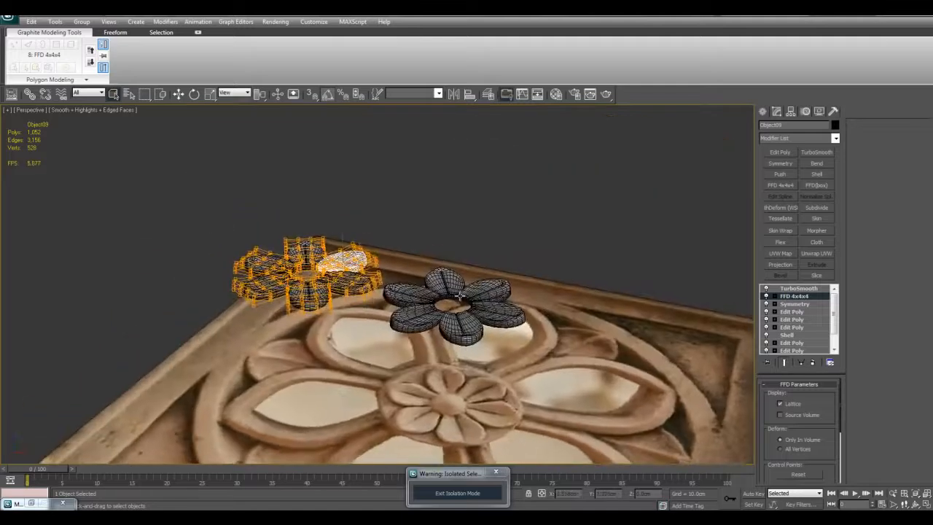
{"action": "scroll", "coordinate": [458, 295], "scroll_direction": "up", "scroll_amount": 5}
{"action": "left_click_drag", "start_coordinate": [278, 297], "coordinate": [370, 354]}
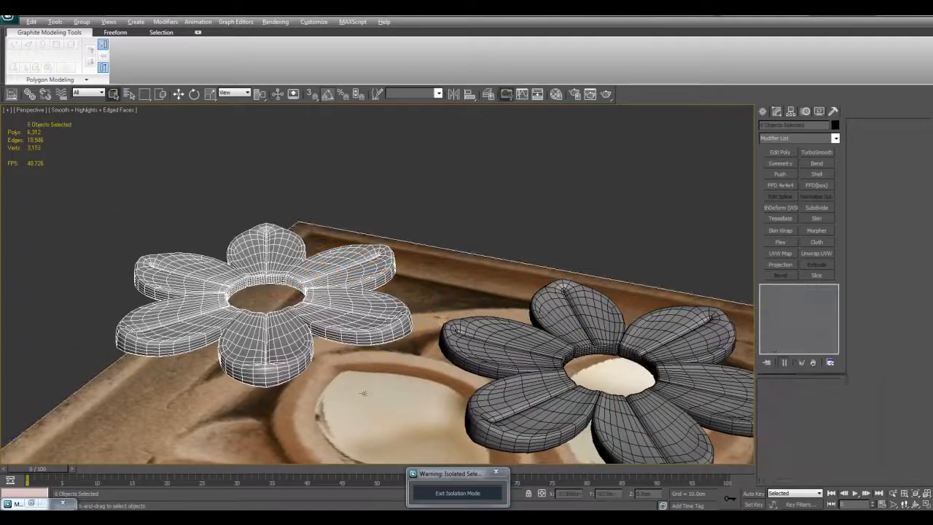
{"action": "middle_click_drag", "start_coordinate": [365, 191], "coordinate": [358, 263], "text": "alt"}
{"action": "key", "text": "e"}
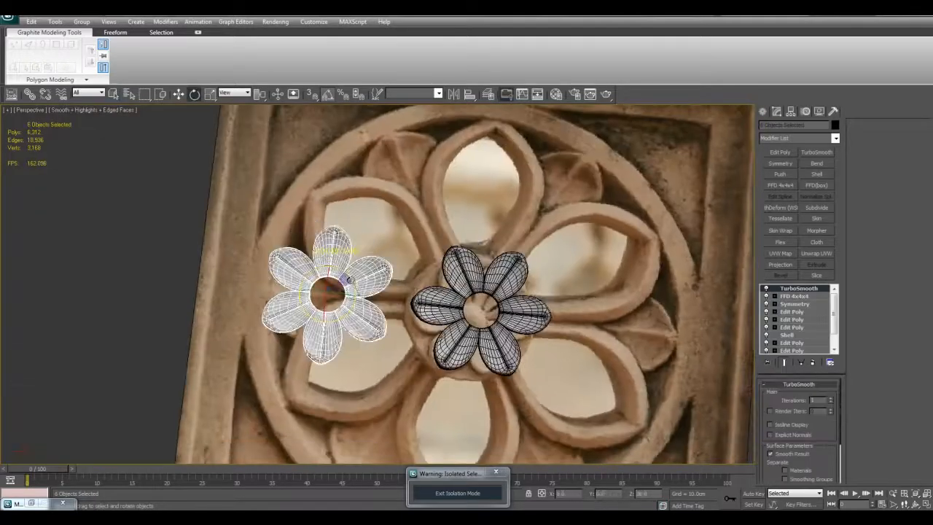
{"action": "scroll", "coordinate": [321, 281], "scroll_direction": "up", "scroll_amount": 4}
- Select the tip control points in the copied upright petal's FFD lattice and move them outward to lengthen the petals
{"action": "key", "text": "q"}
{"action": "left_click", "coordinate": [341, 240]}
{"action": "key", "text": "z"}
{"action": "left_click", "coordinate": [795, 296]}
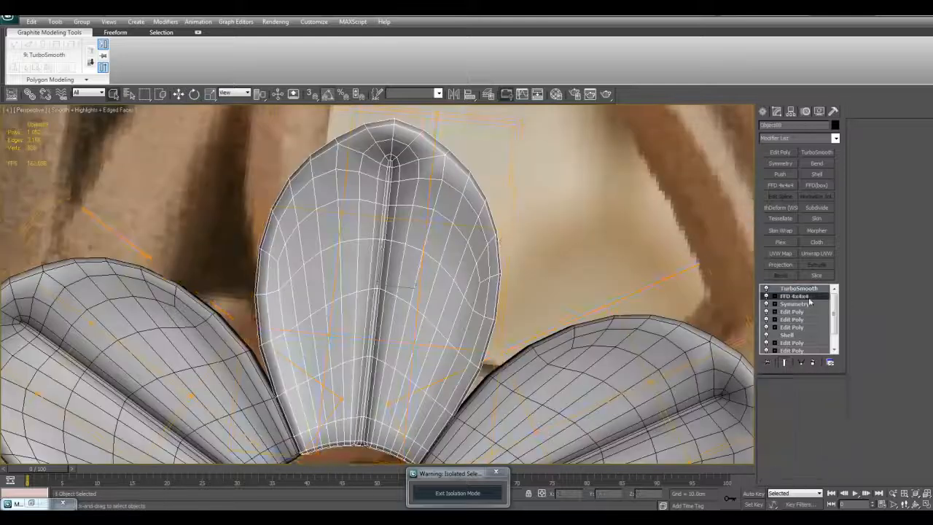
{"action": "middle_click_drag", "start_coordinate": [379, 241], "coordinate": [400, 199], "text": "alt"}
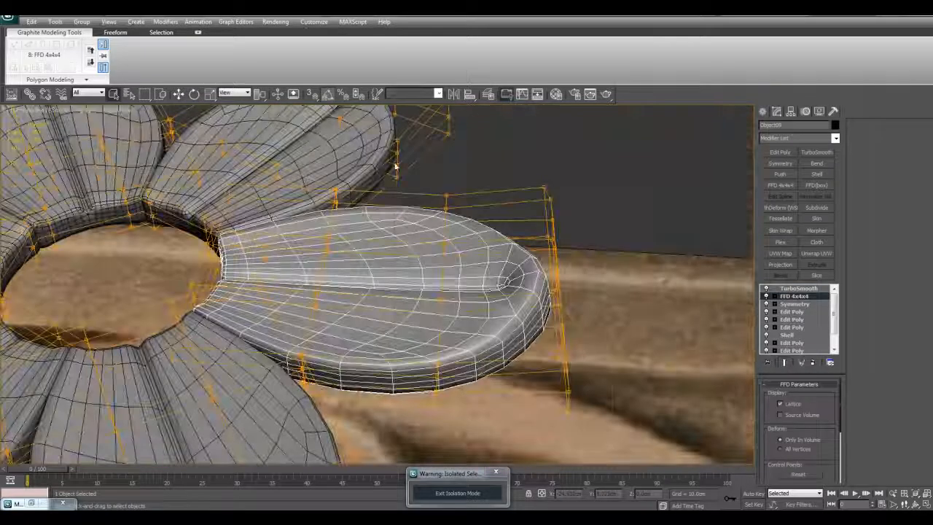
{"action": "scroll", "coordinate": [641, 392], "scroll_direction": "down", "scroll_amount": 5}
{"action": "key", "text": "w"}
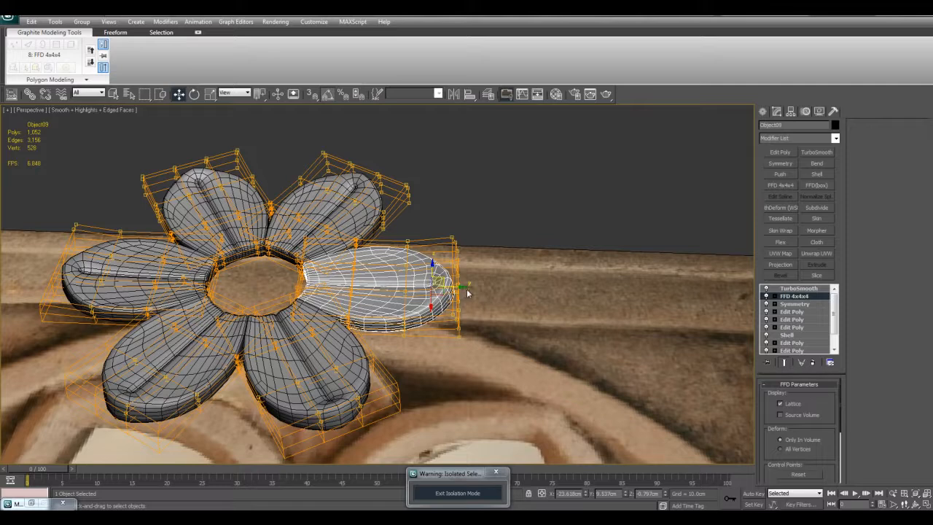
{"action": "key", "text": "F4"}
{"action": "left_click_drag", "start_coordinate": [461, 286], "coordinate": [524, 288]}
{"action": "middle_click_drag", "start_coordinate": [525, 288], "coordinate": [522, 324], "text": "alt"}
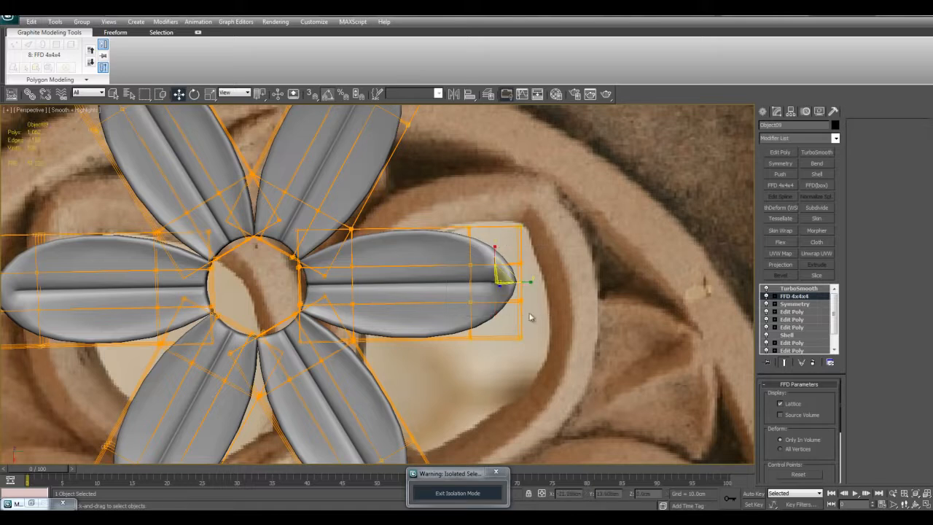
- Scale up the outer lattice control points to widen the copied flower's petals toward their tips
{"action": "left_click_drag", "start_coordinate": [495, 246], "coordinate": [493, 202]}
{"action": "middle_click_drag", "start_coordinate": [493, 202], "coordinate": [491, 246], "text": "alt"}
{"action": "scroll", "coordinate": [488, 278], "scroll_direction": "down", "scroll_amount": 6}
{"action": "middle_click_drag", "start_coordinate": [488, 281], "coordinate": [499, 232]}
{"action": "key", "text": "1"}
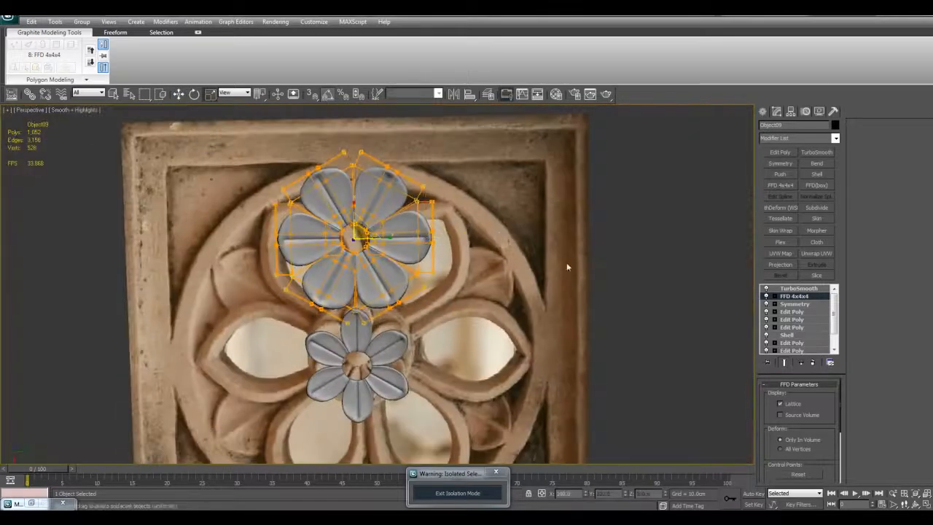
{"action": "key", "text": "q"}
{"action": "left_click", "coordinate": [648, 278]}
- Select the copied upright petal's outermost FFD control points and scale them together to bring the tip to a point
{"action": "middle_click_drag", "start_coordinate": [344, 270], "coordinate": [478, 272], "text": "alt"}
{"action": "scroll", "coordinate": [473, 225], "scroll_direction": "up", "scroll_amount": 3}
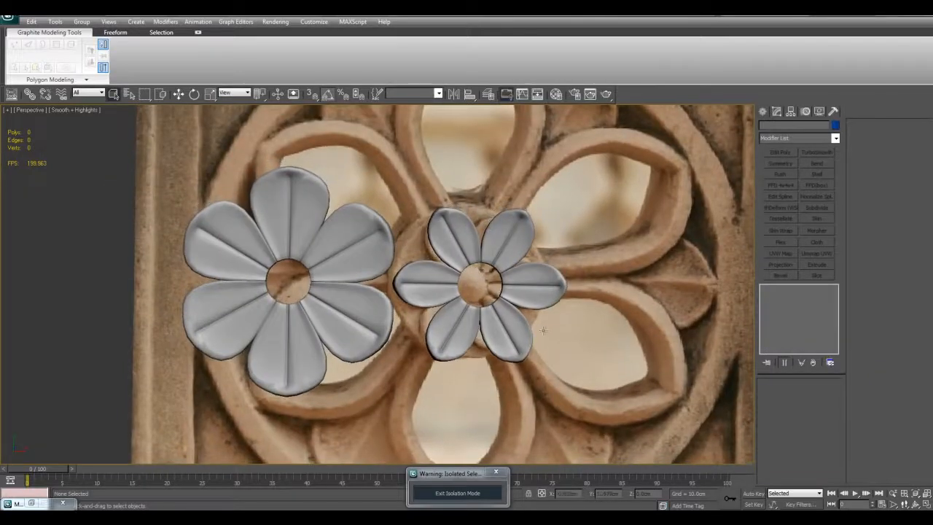
{"action": "middle_click_drag", "start_coordinate": [333, 232], "coordinate": [421, 232]}
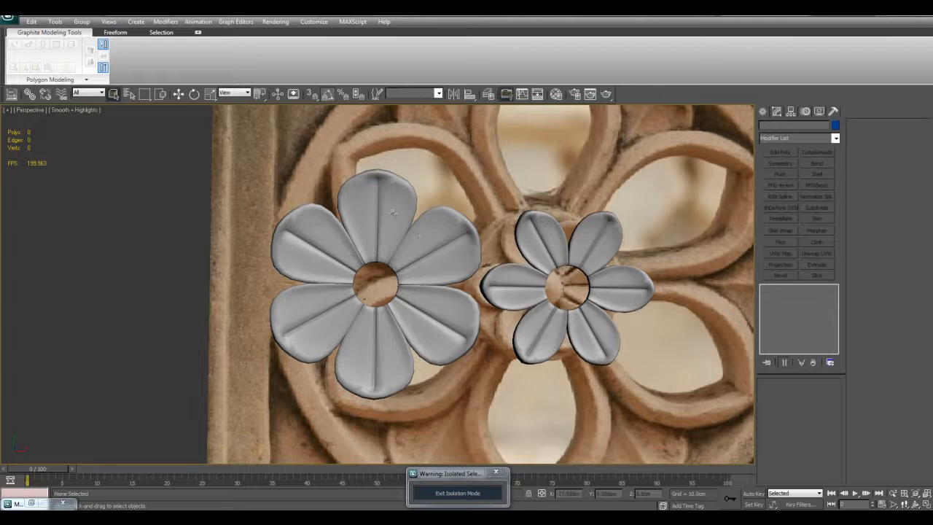
{"action": "middle_click_drag", "start_coordinate": [420, 288], "coordinate": [420, 299]}
{"action": "key", "text": "F4"}
{"action": "left_click", "coordinate": [380, 251]}
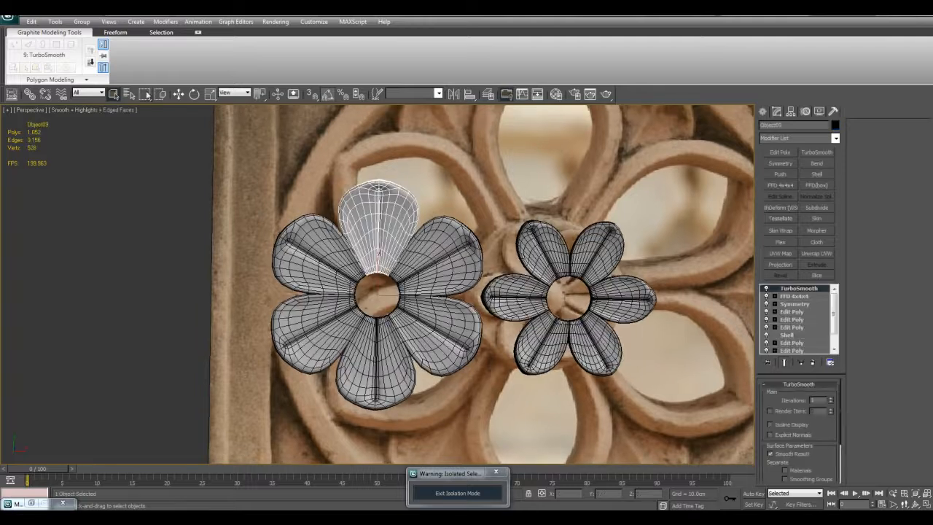
{"action": "left_click", "coordinate": [795, 296]}
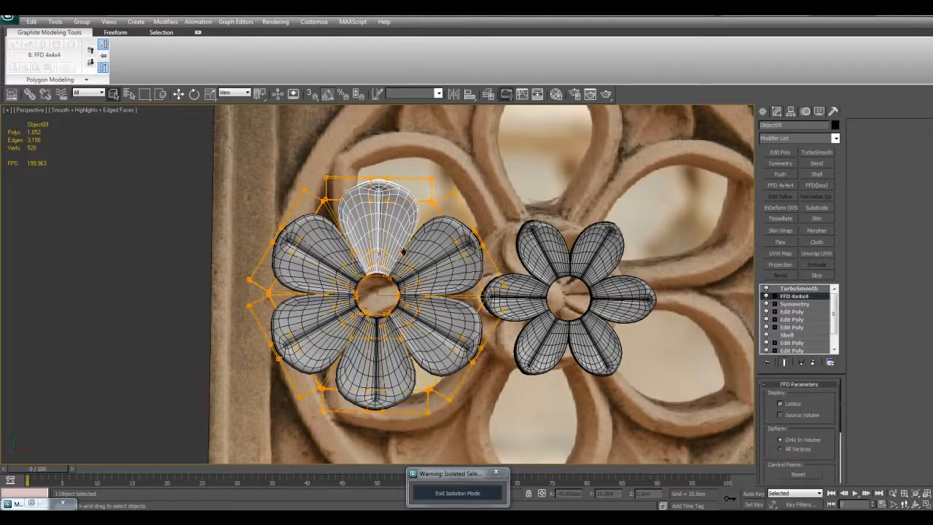
{"action": "middle_click_drag", "start_coordinate": [357, 161], "coordinate": [383, 205]}
{"action": "key", "text": "1"}
{"action": "left_click_drag", "start_coordinate": [419, 232], "coordinate": [421, 234]}
{"action": "middle_click_drag", "start_coordinate": [421, 234], "coordinate": [413, 236]}
- Move the tip control points away from the flower's centre to stretch the copied petals into long pointed shapes
{"action": "key", "text": "w"}
{"action": "key", "text": "F4"}
{"action": "left_click_drag", "start_coordinate": [399, 191], "coordinate": [434, 70]}
{"action": "scroll", "coordinate": [500, 218], "scroll_direction": "down", "scroll_amount": 3}
{"action": "middle_click_drag", "start_coordinate": [500, 219], "coordinate": [464, 219]}
{"action": "scroll", "coordinate": [462, 219], "scroll_direction": "up", "scroll_amount": 3}
{"action": "middle_click_drag", "start_coordinate": [389, 159], "coordinate": [405, 227]}
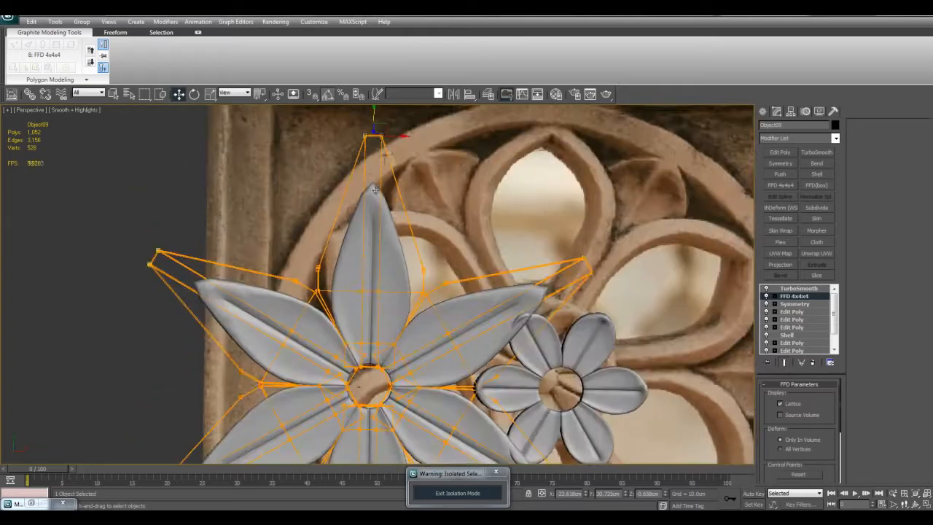
{"action": "left_click_drag", "start_coordinate": [373, 243], "coordinate": [392, 153]}
{"action": "middle_click_drag", "start_coordinate": [391, 153], "coordinate": [383, 240]}
- Display the copied petals unsmoothed with edged faces and examine the pointed flower against the reference photo
{"action": "scroll", "coordinate": [418, 249], "scroll_direction": "down", "scroll_amount": 4}
{"action": "mouse_move", "coordinate": [383, 249]}
{"action": "left_mouse_down"}
{"action": "mouse_move", "coordinate": [320, 245]}
{"action": "mouse_move", "coordinate": [286, 258]}
{"action": "mouse_move", "coordinate": [367, 277]}
{"action": "mouse_move", "coordinate": [380, 302]}
{"action": "mouse_move", "coordinate": [389, 207]}
{"action": "mouse_move", "coordinate": [339, 248]}
{"action": "mouse_move", "coordinate": [370, 283]}
{"action": "mouse_move", "coordinate": [381, 244]}
{"action": "left_mouse_up"}
{"action": "key", "text": "F4"}
{"action": "mouse_move", "coordinate": [418, 272]}
{"action": "middle_mouse_down"}
{"action": "mouse_move", "coordinate": [449, 210]}
{"action": "mouse_move", "coordinate": [432, 268]}
{"action": "middle_mouse_up"}
{"action": "scroll", "coordinate": [450, 210], "scroll_direction": "up", "scroll_amount": 5}
{"action": "scroll", "coordinate": [432, 268], "scroll_direction": "down", "scroll_amount": 3}
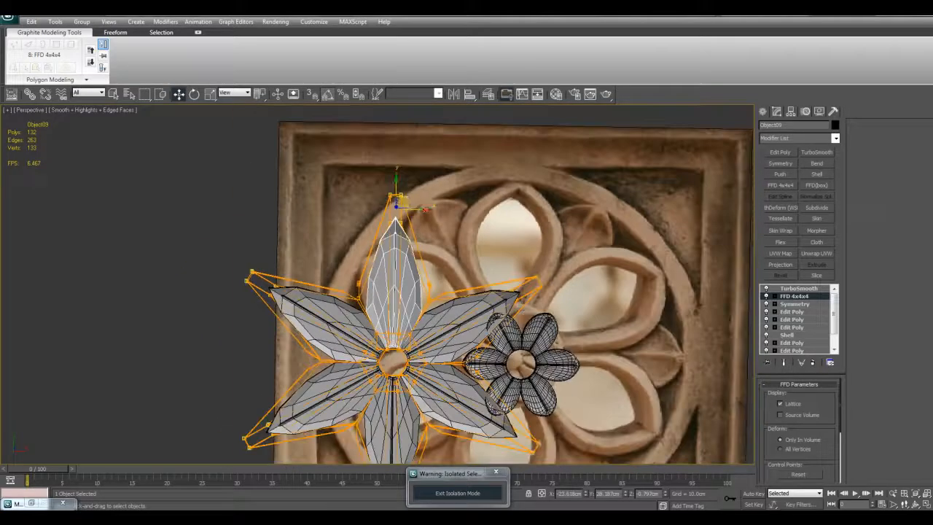
{"action": "scroll", "coordinate": [407, 200], "scroll_direction": "down", "scroll_amount": 3}
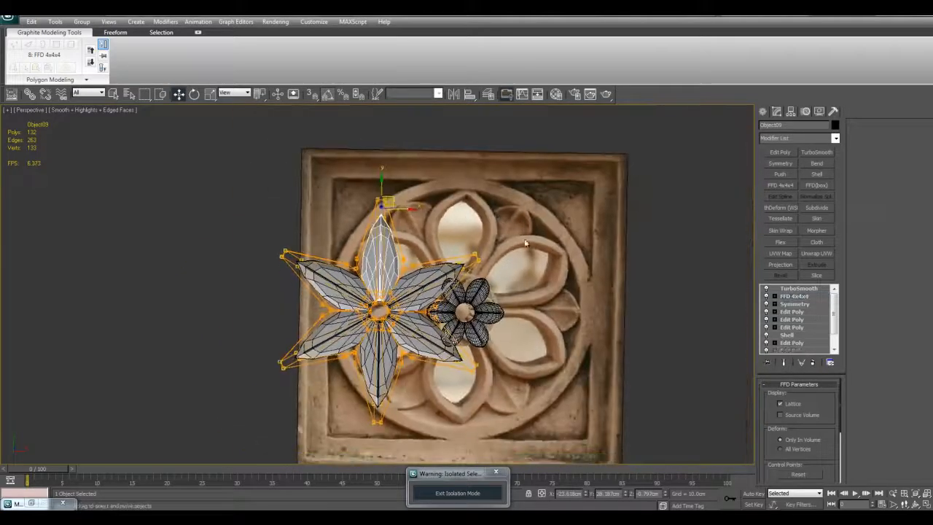
- Apply a Bend modifier to the large copied flower's petals, placing it between FFD 4x4x4 and TurboSmooth
{"action": "left_click", "coordinate": [680, 279]}
{"action": "scroll", "coordinate": [443, 297], "scroll_direction": "up", "scroll_amount": 3}
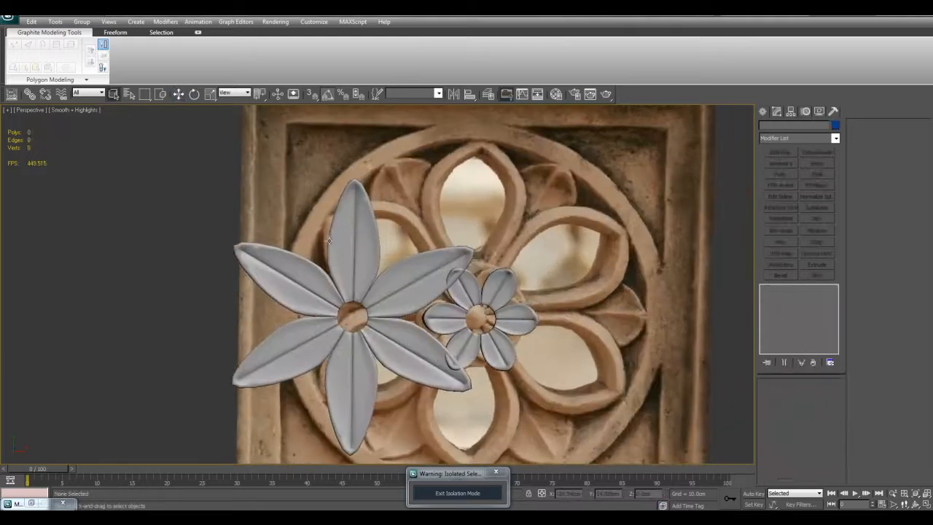
{"action": "left_click", "coordinate": [348, 237]}
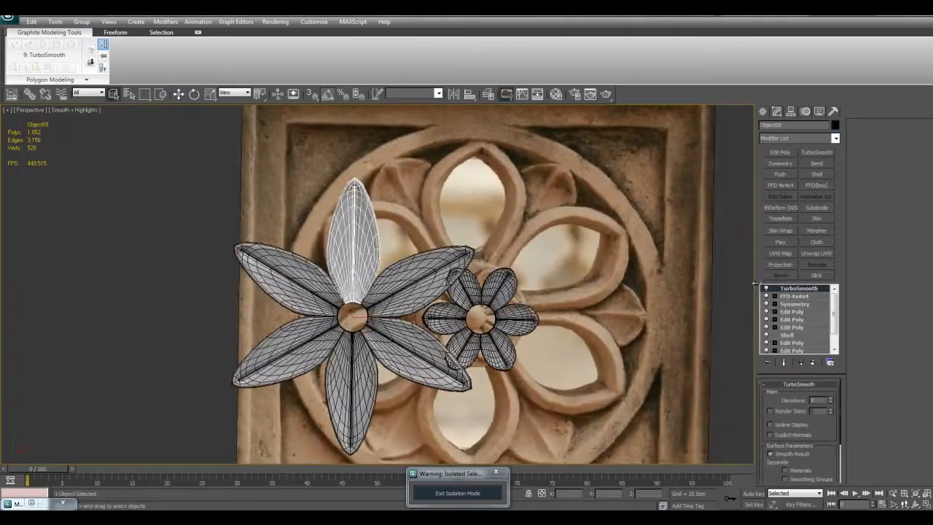
{"action": "left_click", "coordinate": [807, 297]}
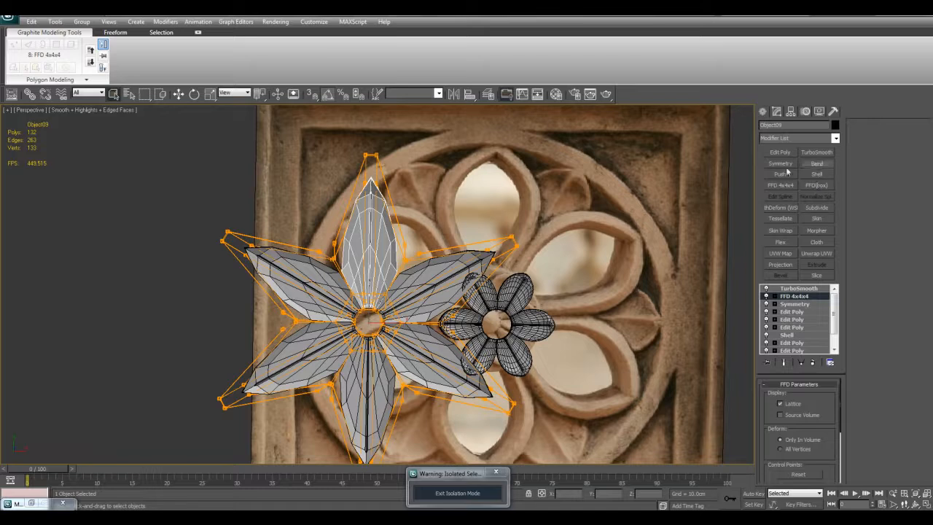
{"action": "left_click", "coordinate": [816, 164]}
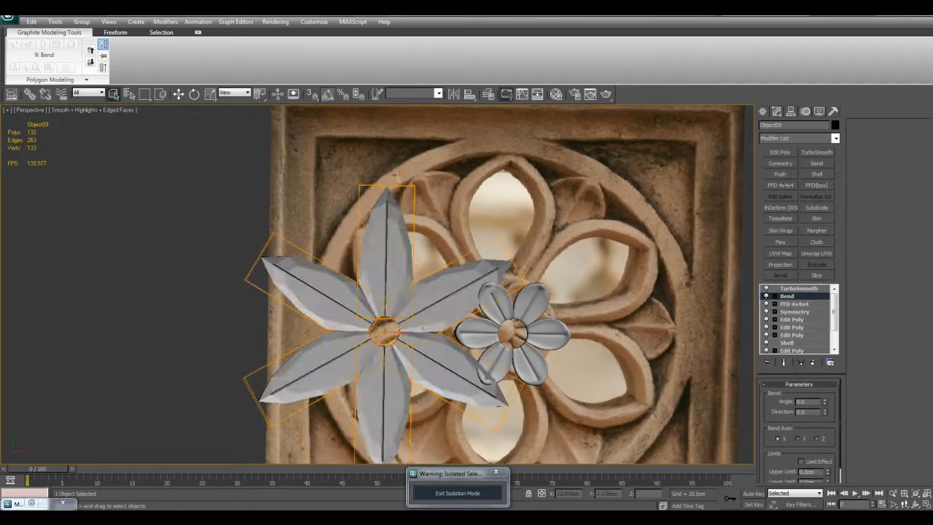
- Set the bend angle to -120 on the X axis so the large petals cup across their width
{"action": "middle_click_drag", "start_coordinate": [687, 375], "coordinate": [648, 281], "text": "alt"}
{"action": "scroll", "coordinate": [650, 271], "scroll_direction": "up", "scroll_amount": 3}
{"action": "key", "text": "F4"}
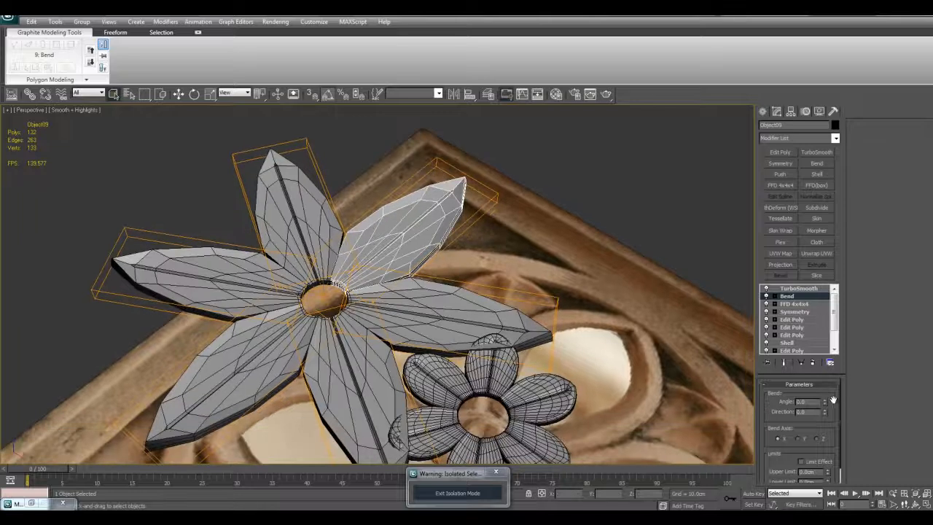
{"action": "left_click_drag", "start_coordinate": [827, 402], "coordinate": [793, 403]}
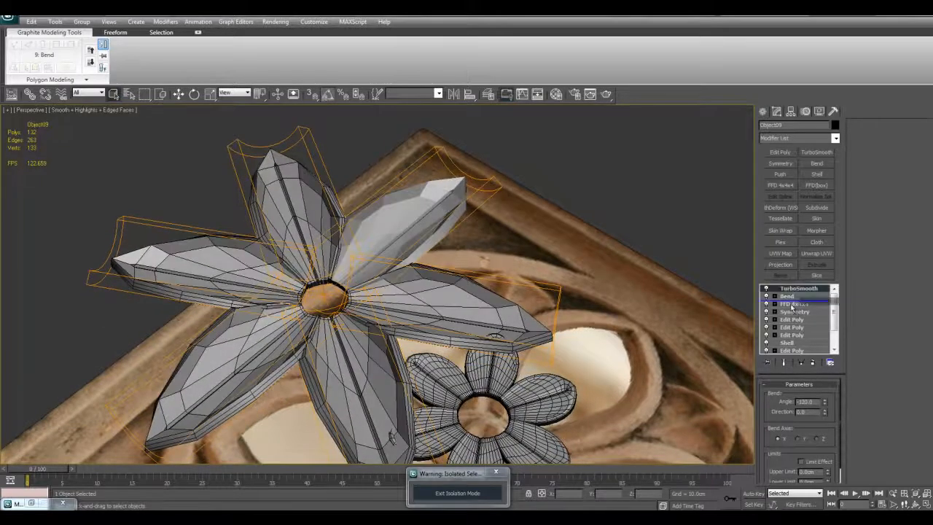
- Move TurboSmooth below Bend in the large petals' modifier stack and turn both modifiers off
{"action": "left_click_drag", "start_coordinate": [792, 307], "coordinate": [793, 307]}
{"action": "middle_click_drag", "start_coordinate": [665, 278], "coordinate": [698, 287], "text": "alt"}
{"action": "left_click", "coordinate": [767, 289]}
{"action": "left_click", "coordinate": [767, 297]}
- Turn TurboSmooth and Bend back on for the large petals, checking the mesh density between the two
{"action": "scroll", "coordinate": [443, 264], "scroll_direction": "up", "scroll_amount": 5}
{"action": "middle_click_drag", "start_coordinate": [443, 264], "coordinate": [410, 315]}
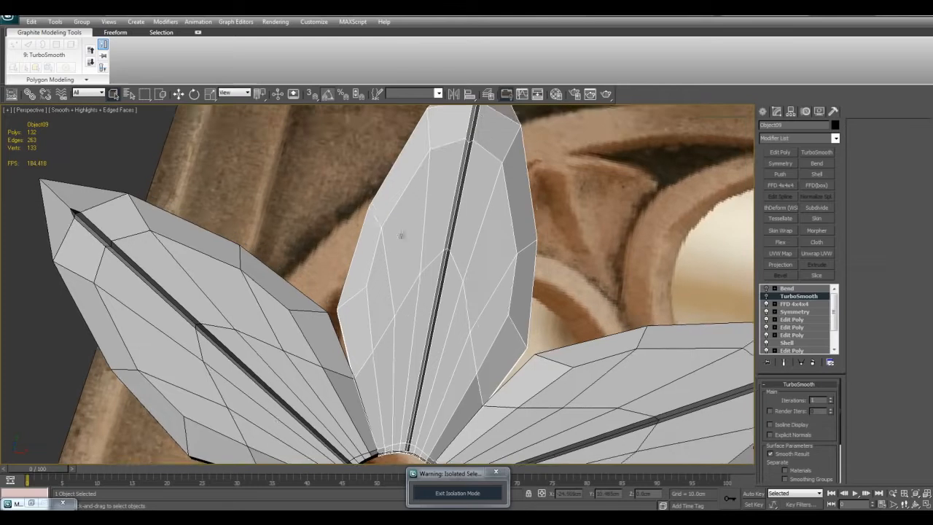
{"action": "middle_click_drag", "start_coordinate": [471, 272], "coordinate": [471, 250]}
{"action": "left_click", "coordinate": [767, 298]}
{"action": "middle_click_drag", "start_coordinate": [514, 343], "coordinate": [489, 284], "text": "alt"}
{"action": "scroll", "coordinate": [488, 291], "scroll_direction": "up", "scroll_amount": 3}
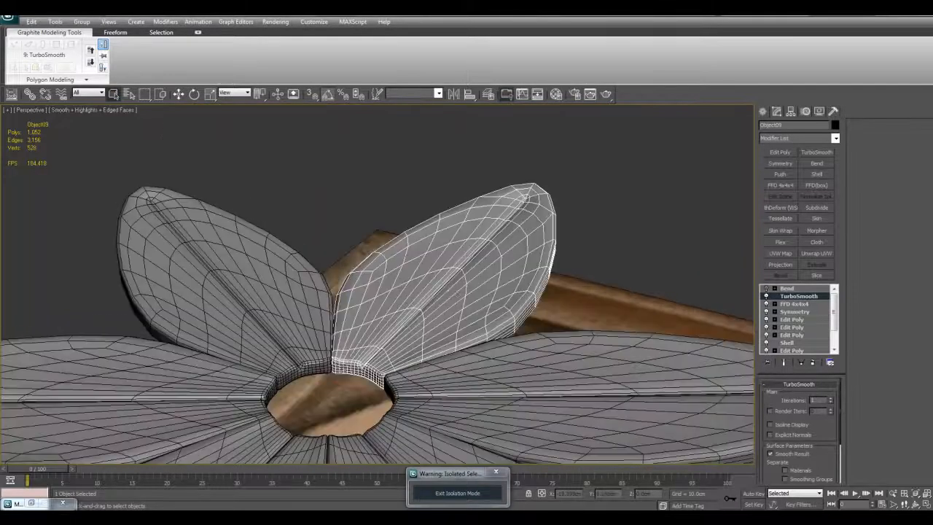
{"action": "left_click", "coordinate": [787, 288]}
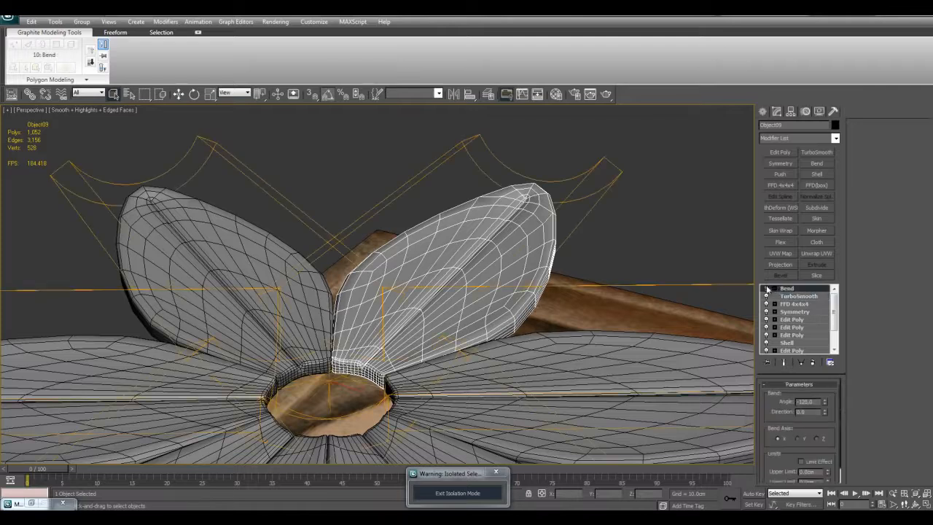
{"action": "left_click", "coordinate": [768, 289]}
- Examine the smoothed, bent petals from several angles with and without edged faces
{"action": "scroll", "coordinate": [606, 273], "scroll_direction": "down", "scroll_amount": 5}
{"action": "left_click", "coordinate": [588, 198]}
{"action": "key", "text": "F4"}
{"action": "middle_click_drag", "start_coordinate": [588, 198], "coordinate": [455, 265], "text": "alt"}
{"action": "scroll", "coordinate": [505, 268], "scroll_direction": "down", "scroll_amount": 2}
{"action": "scroll", "coordinate": [442, 306], "scroll_direction": "up", "scroll_amount": 3}
{"action": "scroll", "coordinate": [474, 297], "scroll_direction": "up", "scroll_amount": 3}
{"action": "key", "text": "F4"}
{"action": "left_click", "coordinate": [471, 273]}
{"action": "key", "text": "F4"}
{"action": "middle_click_drag", "start_coordinate": [471, 298], "coordinate": [494, 379]}
{"action": "key", "text": "F4"}
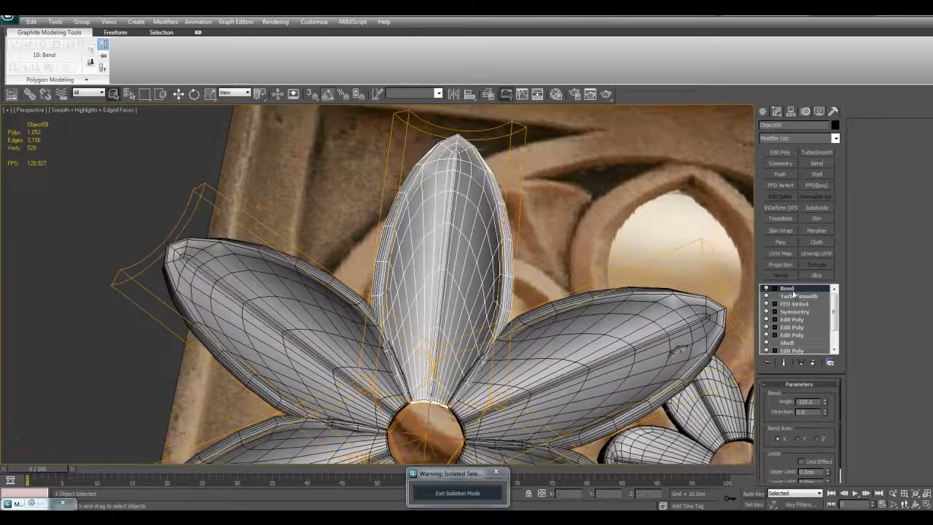
- Add an FFD 4x4x4 above Bend and scale the upright petal's innermost control points to narrow the petal bases near the centre hole
{"action": "left_click", "coordinate": [793, 187]}
{"action": "middle_click_drag", "start_coordinate": [438, 273], "coordinate": [442, 251]}
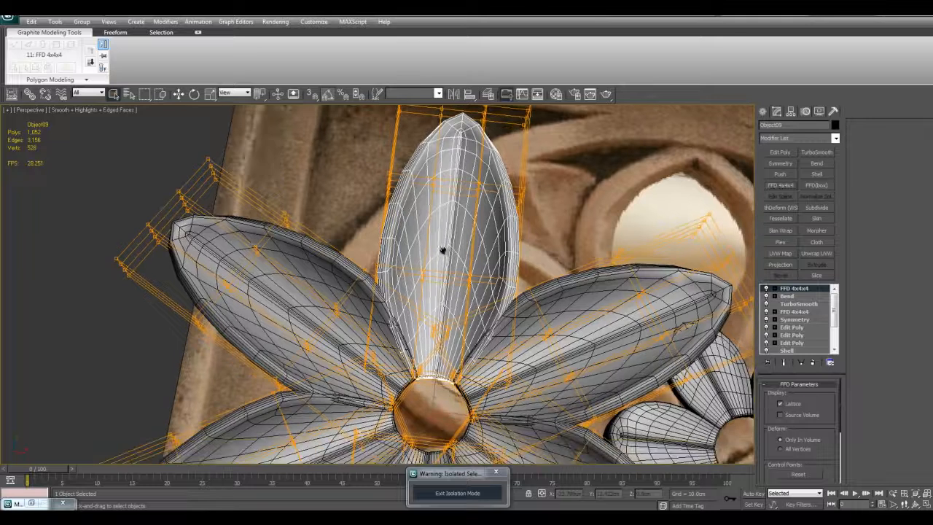
{"action": "middle_click_drag", "start_coordinate": [358, 332], "coordinate": [380, 398], "text": "alt"}
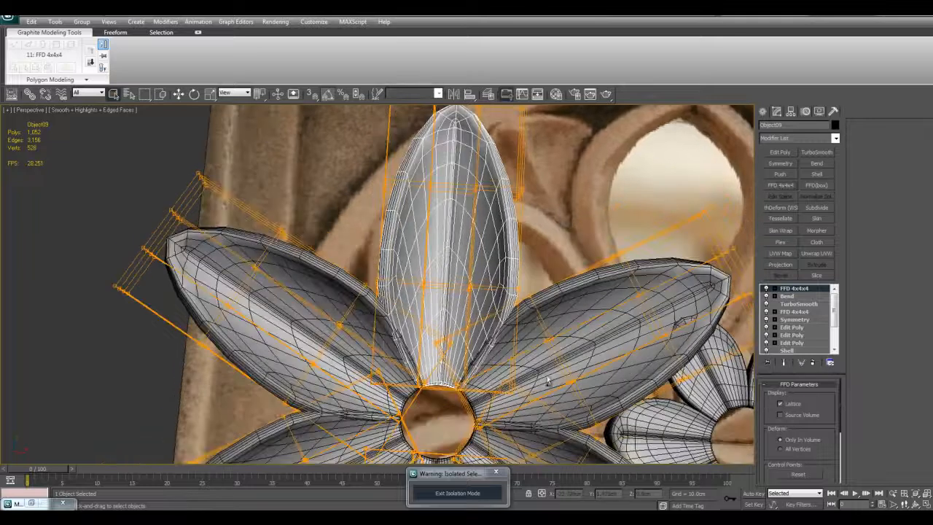
{"action": "key", "text": "r"}
{"action": "key", "text": "F4"}
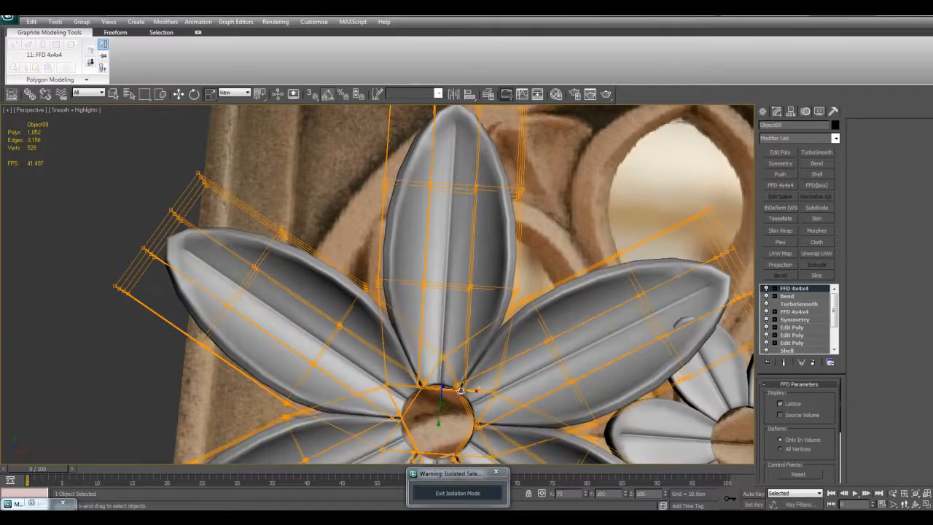
{"action": "middle_click_drag", "start_coordinate": [459, 388], "coordinate": [464, 374], "text": "alt"}
{"action": "scroll", "coordinate": [438, 365], "scroll_direction": "down", "scroll_amount": 3}
{"action": "key", "text": "1"}
{"action": "key", "text": "q"}
{"action": "left_click", "coordinate": [167, 328]}
- Examine the reshaped large flower against the small flower and the reference photo
{"action": "scroll", "coordinate": [437, 339], "scroll_direction": "down", "scroll_amount": 6}
{"action": "scroll", "coordinate": [548, 346], "scroll_direction": "up", "scroll_amount": 4}
{"action": "middle_click_drag", "start_coordinate": [548, 346], "coordinate": [536, 397], "text": "alt"}
{"action": "scroll", "coordinate": [536, 397], "scroll_direction": "down", "scroll_amount": 4}
{"action": "middle_click_drag", "start_coordinate": [501, 365], "coordinate": [517, 341], "text": "alt"}
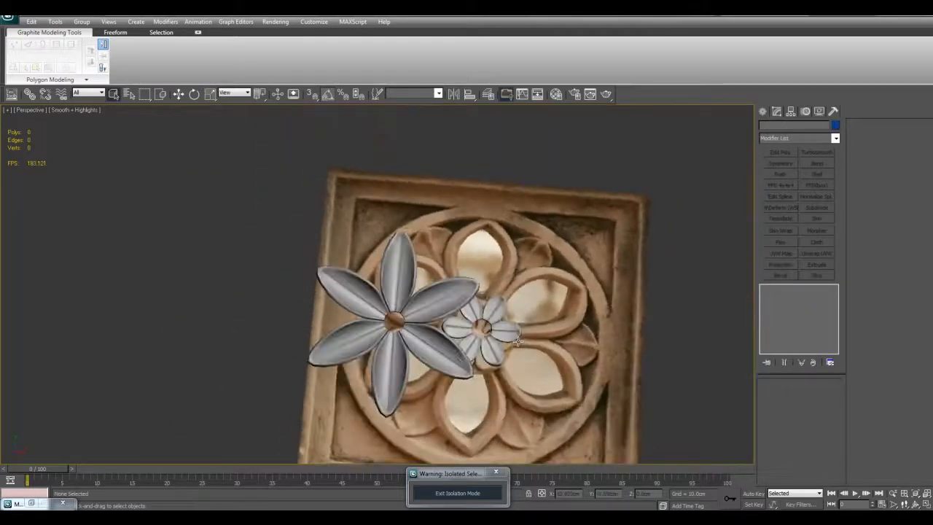
{"action": "scroll", "coordinate": [516, 341], "scroll_direction": "up", "scroll_amount": 5}
{"action": "scroll", "coordinate": [483, 290], "scroll_direction": "down", "scroll_amount": 5}
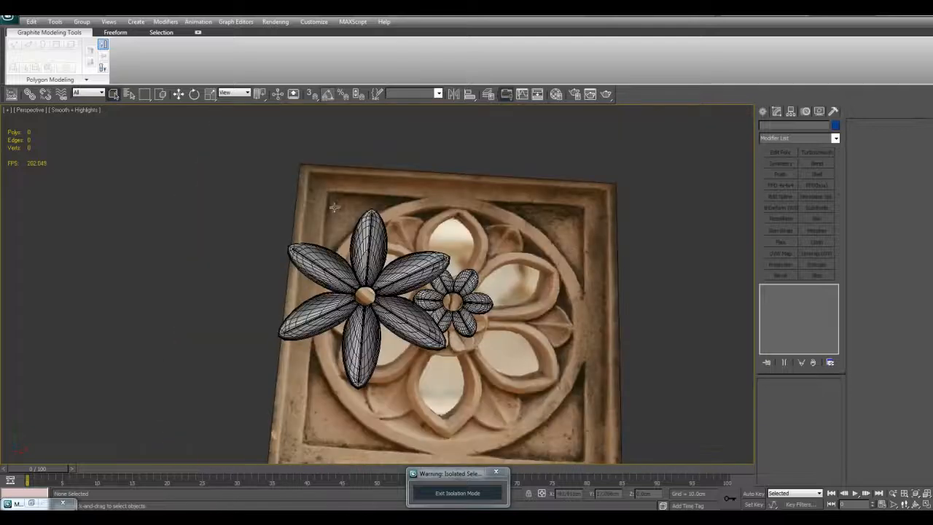
- Isolate the two flowers so that the reference photo is hidden
{"action": "key", "text": "ctrl+i"}
{"action": "key", "text": "alt+q"}
{"action": "key", "text": "F4"}
- Select the six large petals and move them sideways, clear of the small flower
{"action": "key", "text": "F4"}
{"action": "left_click_drag", "start_coordinate": [261, 193], "coordinate": [420, 310]}
{"action": "key", "text": "w"}
{"action": "key", "text": "F4"}
{"action": "left_click_drag", "start_coordinate": [359, 283], "coordinate": [307, 281]}
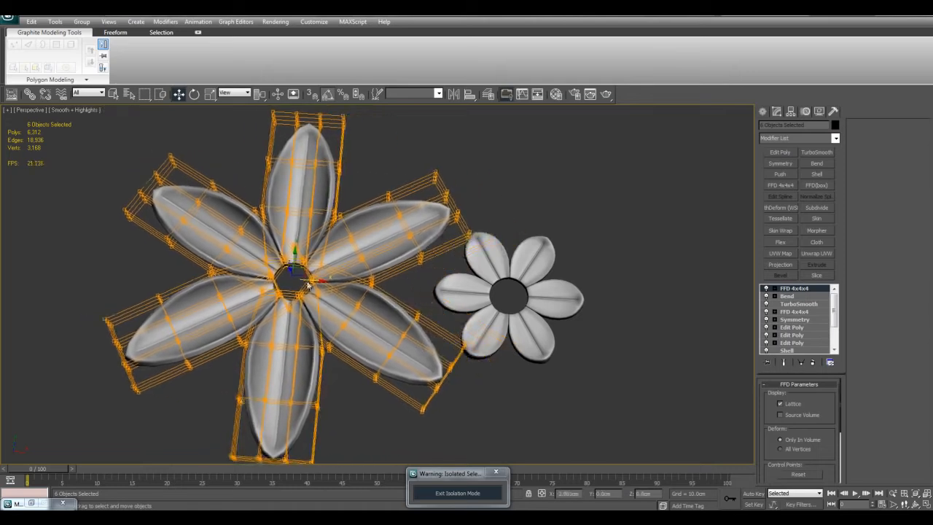
{"action": "key", "text": "q"}
{"action": "left_click", "coordinate": [559, 377]}
- Examine both isolated flowers side by side from several angles
{"action": "key", "text": "z"}
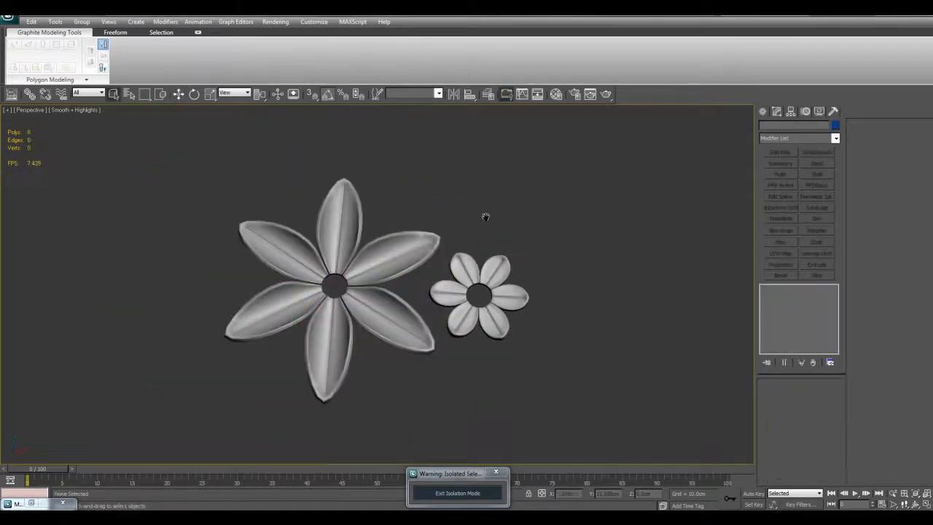
{"action": "scroll", "coordinate": [482, 218], "scroll_direction": "up", "scroll_amount": 3}
{"action": "middle_click_drag", "start_coordinate": [481, 219], "coordinate": [536, 280]}
{"action": "scroll", "coordinate": [537, 276], "scroll_direction": "down", "scroll_amount": 3}
{"action": "scroll", "coordinate": [532, 235], "scroll_direction": "up", "scroll_amount": 3}
{"action": "middle_click_drag", "start_coordinate": [535, 244], "coordinate": [558, 292], "text": "alt"}
{"action": "middle_click_drag", "start_coordinate": [458, 293], "coordinate": [346, 248], "text": "alt"}
{"action": "middle_click_drag", "start_coordinate": [409, 278], "coordinate": [440, 288]}
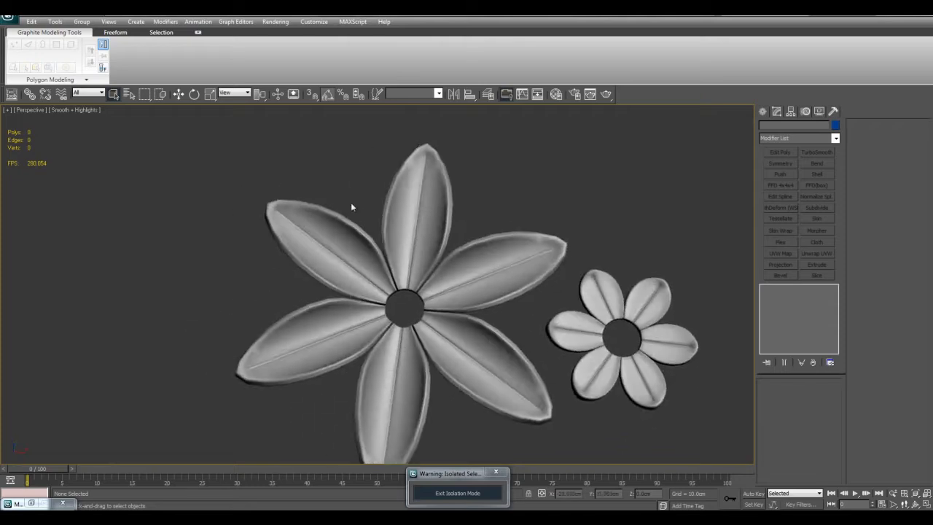
- Clone the six-petal large flower as a Copy, placing it on the side away from the small flower
{"action": "left_click_drag", "start_coordinate": [352, 203], "coordinate": [451, 327]}
{"action": "middle_click_drag", "start_coordinate": [446, 324], "coordinate": [575, 350]}
{"action": "key", "text": "w"}
{"action": "left_click_drag", "start_coordinate": [556, 340], "coordinate": [205, 288], "text": "shift"}
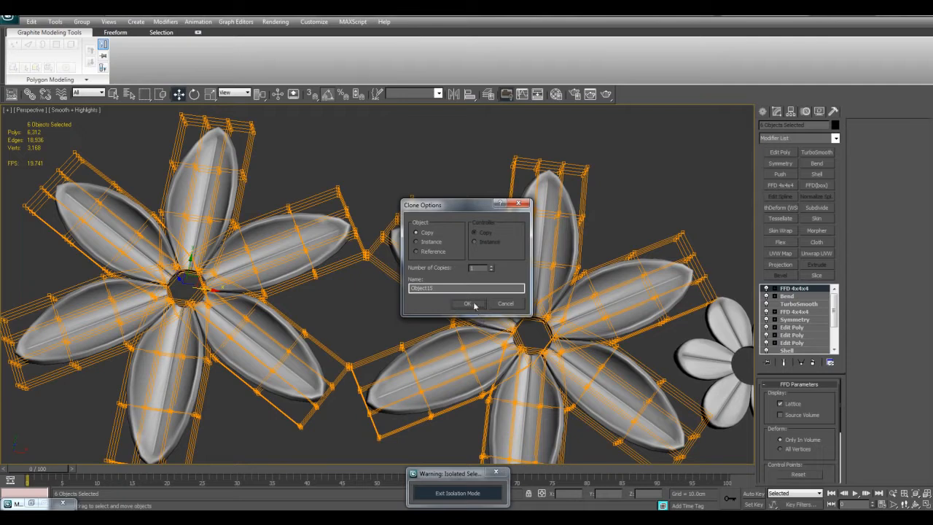
{"action": "left_click", "coordinate": [475, 306]}
- On the new flower copy, turn off the top FFD 4x4x4 and set the bend axis to Y to swirl the petals
{"action": "middle_click_drag", "start_coordinate": [333, 232], "coordinate": [487, 272]}
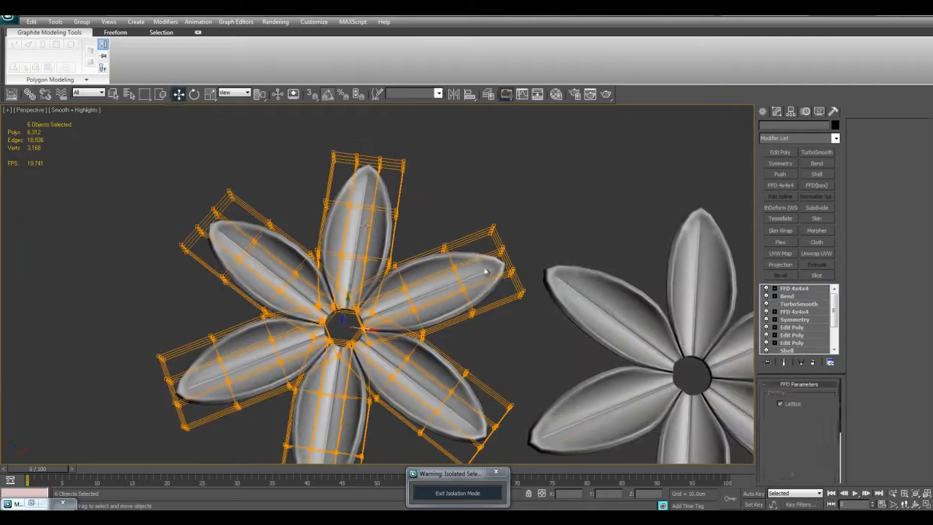
{"action": "left_click", "coordinate": [767, 289]}
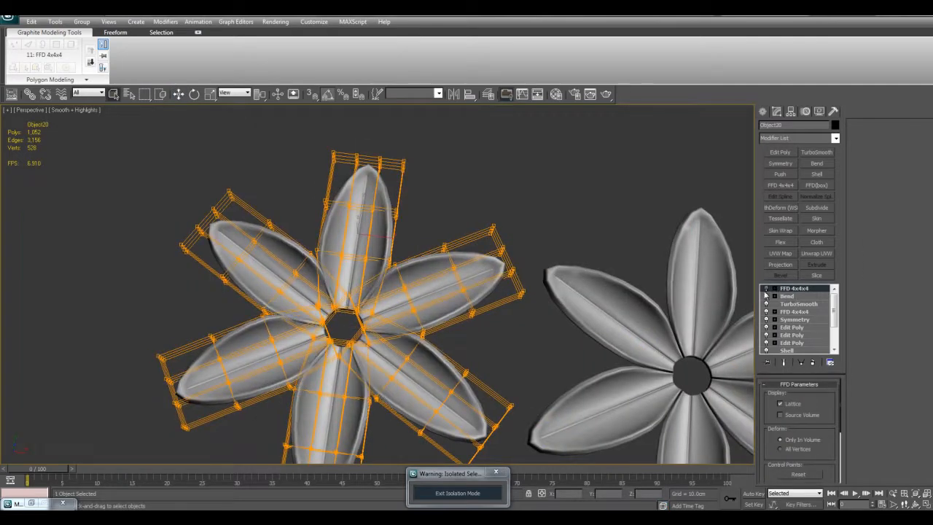
{"action": "left_click", "coordinate": [788, 297]}
{"action": "left_click", "coordinate": [800, 439]}
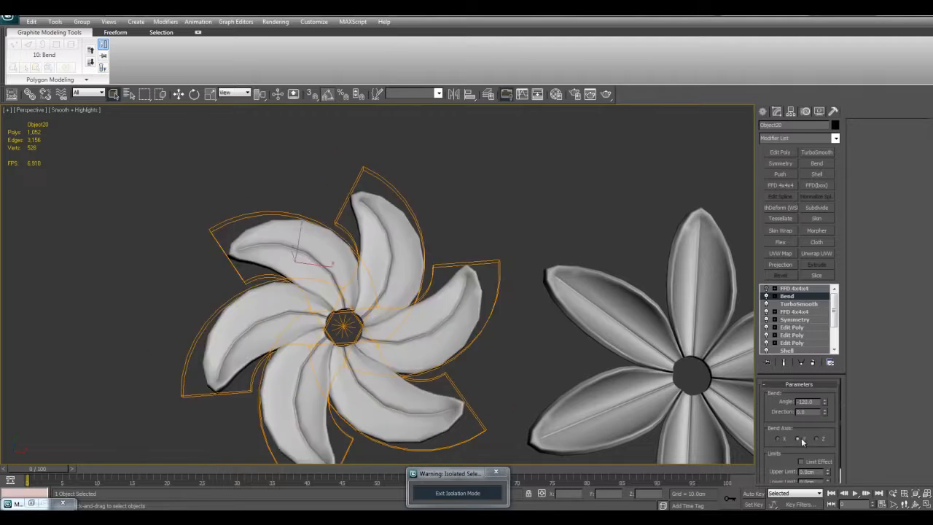
{"action": "middle_click_drag", "start_coordinate": [410, 283], "coordinate": [423, 260]}
{"action": "left_click", "coordinate": [461, 299]}
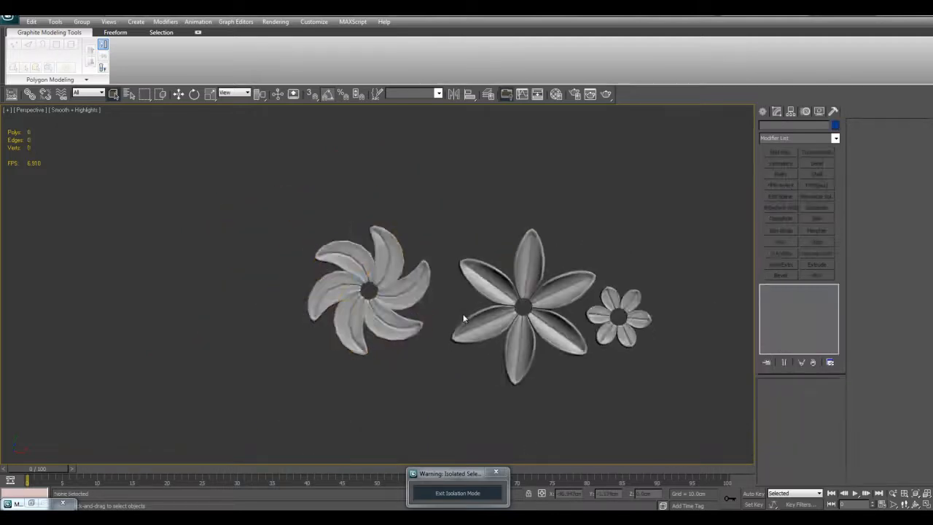
- Examine the swirled flower beside the straight-petalled one, with and without edged faces
{"action": "scroll", "coordinate": [461, 299], "scroll_direction": "up", "scroll_amount": 5}
{"action": "scroll", "coordinate": [529, 289], "scroll_direction": "down", "scroll_amount": 5}
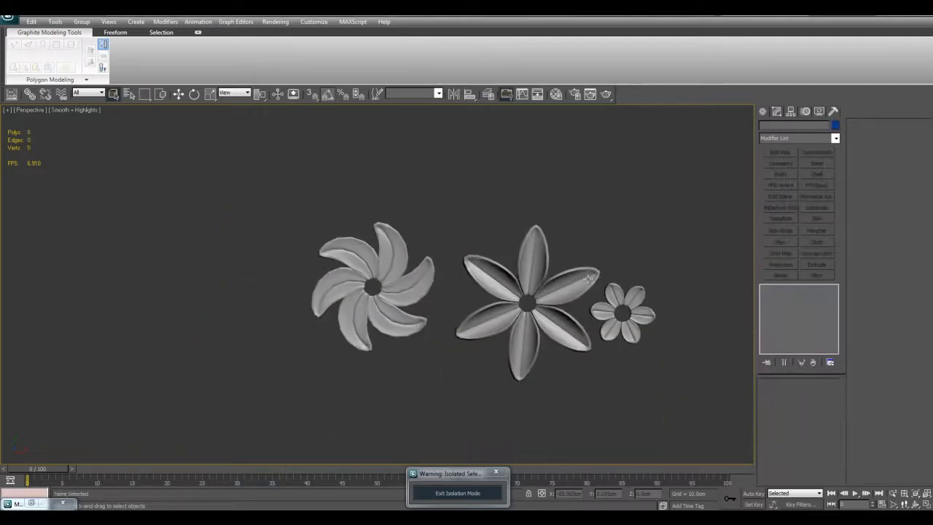
{"action": "scroll", "coordinate": [558, 274], "scroll_direction": "up", "scroll_amount": 2}
{"action": "key", "text": "F4"}
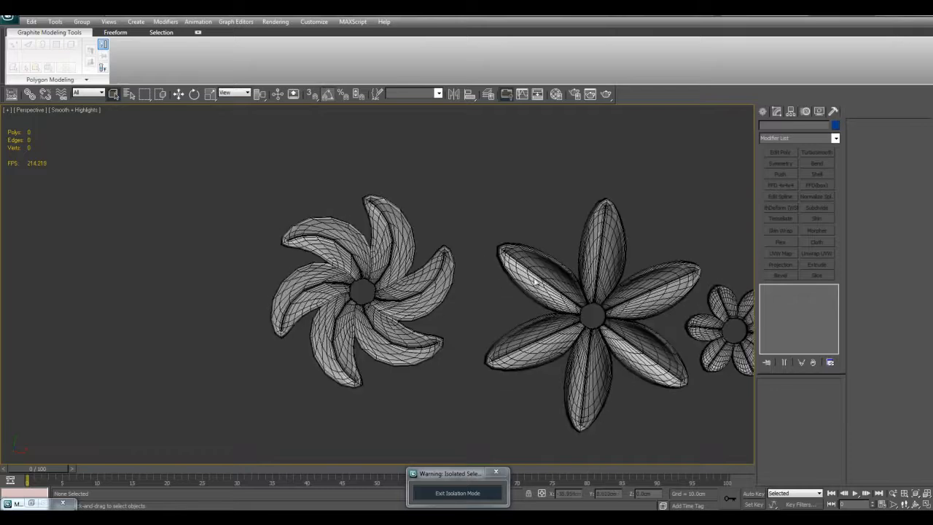
{"action": "scroll", "coordinate": [501, 276], "scroll_direction": "up", "scroll_amount": 4}
{"action": "key", "text": "F4"}
{"action": "middle_click_drag", "start_coordinate": [501, 276], "coordinate": [453, 274]}
{"action": "key", "text": "F4"}
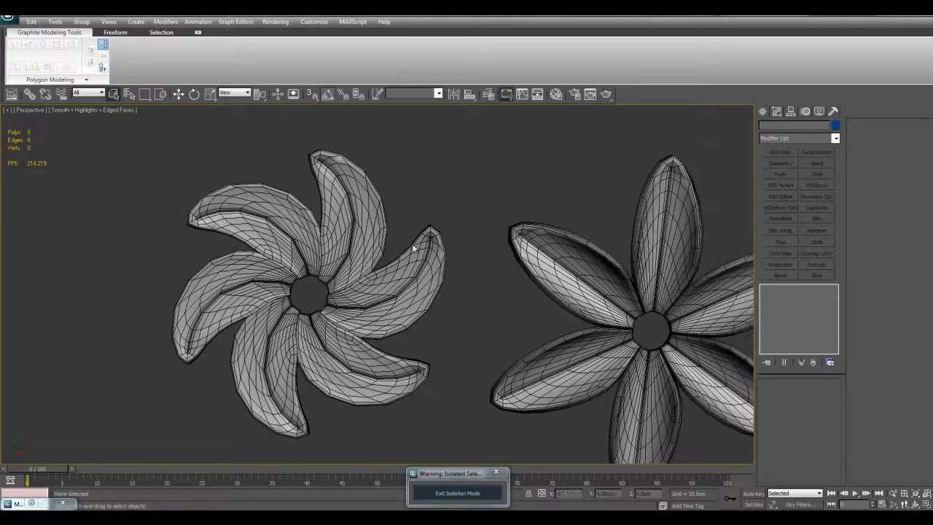
{"action": "middle_click_drag", "start_coordinate": [401, 252], "coordinate": [488, 287]}
{"action": "key", "text": "F4"}
{"action": "scroll", "coordinate": [488, 287], "scroll_direction": "down", "scroll_amount": 5}
{"action": "key", "text": "F4"}
- Toggle the swirled flower's top FFD 4x4x4 on and off to compare the petal bases around the centre hole
{"action": "left_click", "coordinate": [321, 270]}
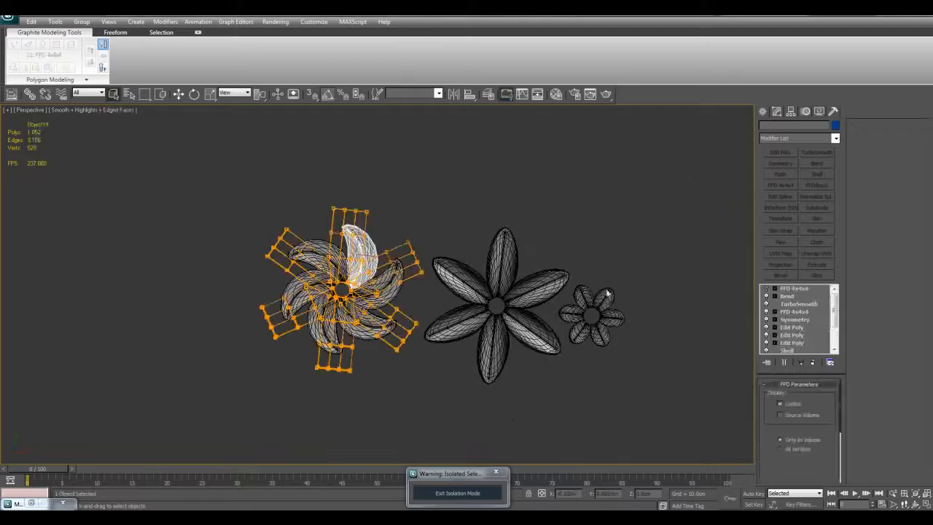
{"action": "key", "text": "F4"}
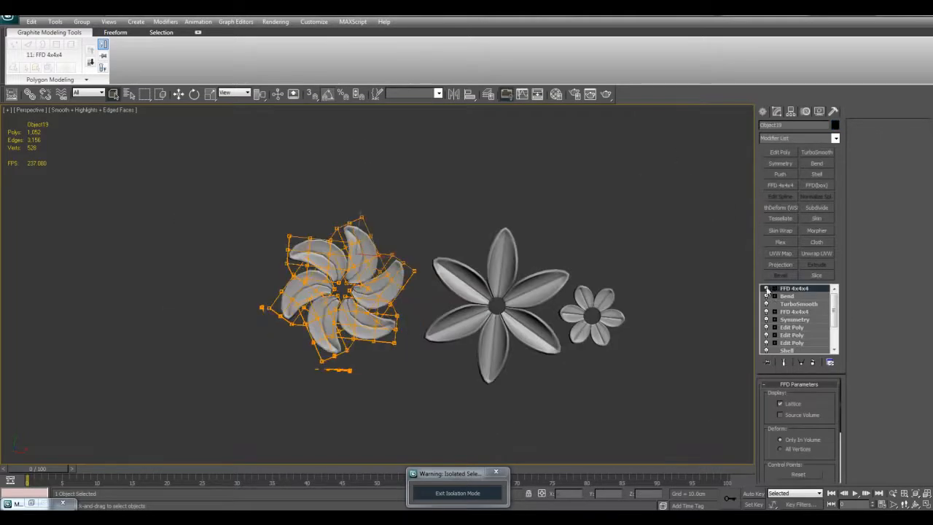
{"action": "key", "text": "z"}
{"action": "left_click", "coordinate": [767, 288]}
{"action": "left_click", "coordinate": [768, 289]}
{"action": "left_click", "coordinate": [768, 289]}
{"action": "left_click", "coordinate": [768, 289]}
{"action": "left_click", "coordinate": [768, 289]}
{"action": "left_click", "coordinate": [768, 289]}
{"action": "left_click", "coordinate": [768, 289]}
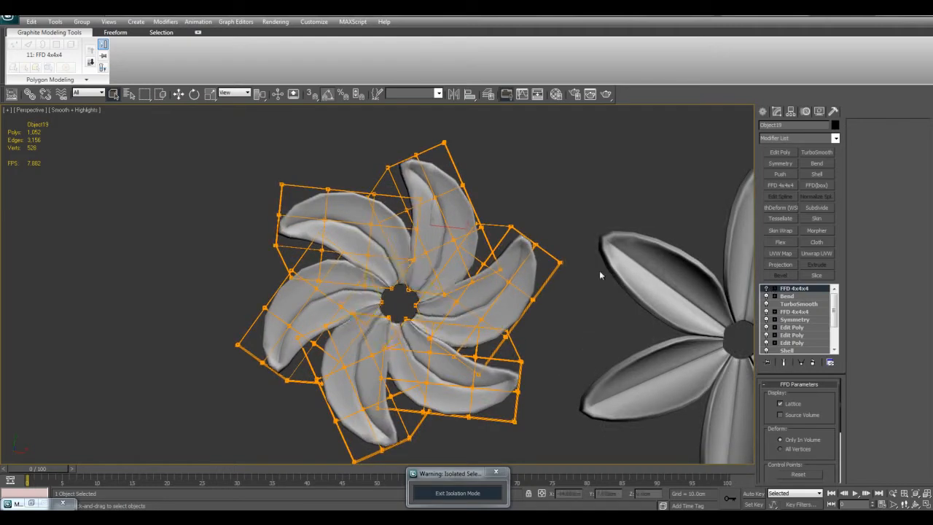
- Clone all six petals of the swirled flower as a Copy, placing it beside the original
{"action": "scroll", "coordinate": [521, 264], "scroll_direction": "down", "scroll_amount": 4}
{"action": "left_click", "coordinate": [505, 306]}
{"action": "left_click_drag", "start_coordinate": [312, 207], "coordinate": [434, 339]}
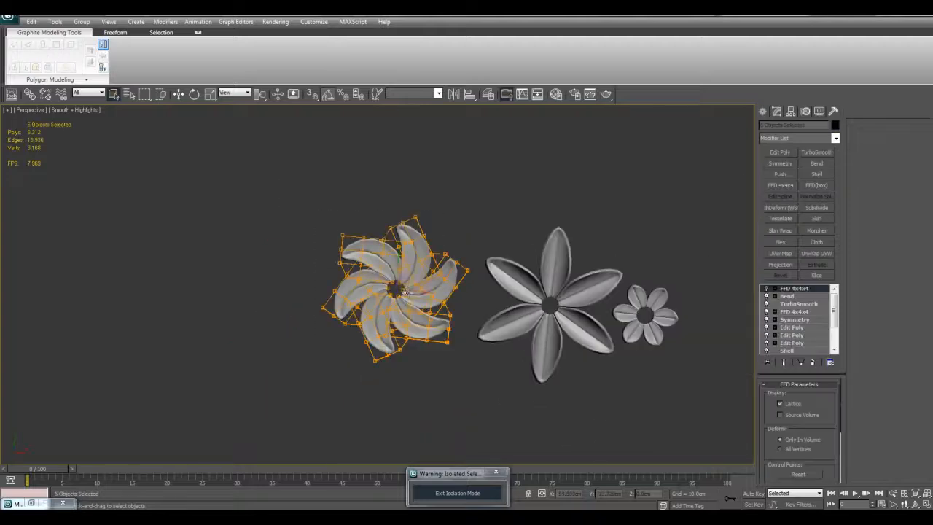
{"action": "left_click_drag", "start_coordinate": [414, 293], "coordinate": [266, 278], "text": "shift"}
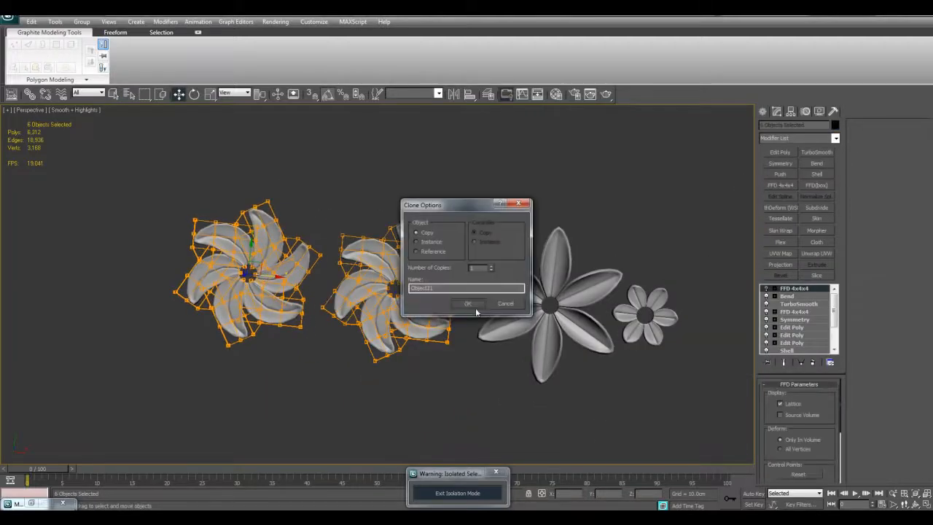
{"action": "left_click", "coordinate": [472, 310]}
{"action": "key", "text": "q"}
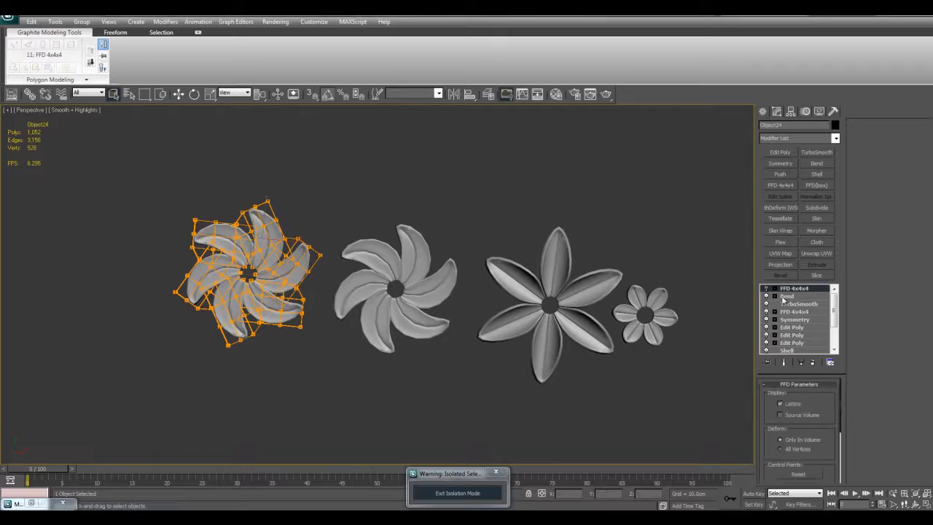
- Toggle Bend off and back on for the newest flower copy to compare its straight and swirled petals
{"action": "left_click", "coordinate": [765, 296]}
{"action": "key", "text": "z"}
{"action": "key", "text": "F4"}
{"action": "middle_click_drag", "start_coordinate": [227, 207], "coordinate": [417, 235]}
{"action": "scroll", "coordinate": [417, 235], "scroll_direction": "down", "scroll_amount": 5}
{"action": "key", "text": "F4"}
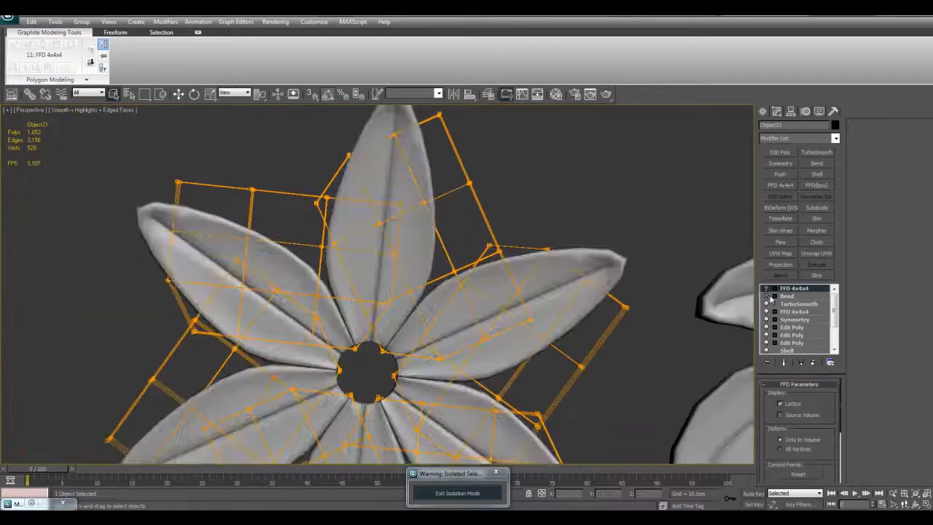
{"action": "left_click", "coordinate": [766, 296]}
- Swing the newest flower copy's Bend direction to about 75.5, folding the petals downward, and inspect the shape
{"action": "left_click", "coordinate": [787, 296]}
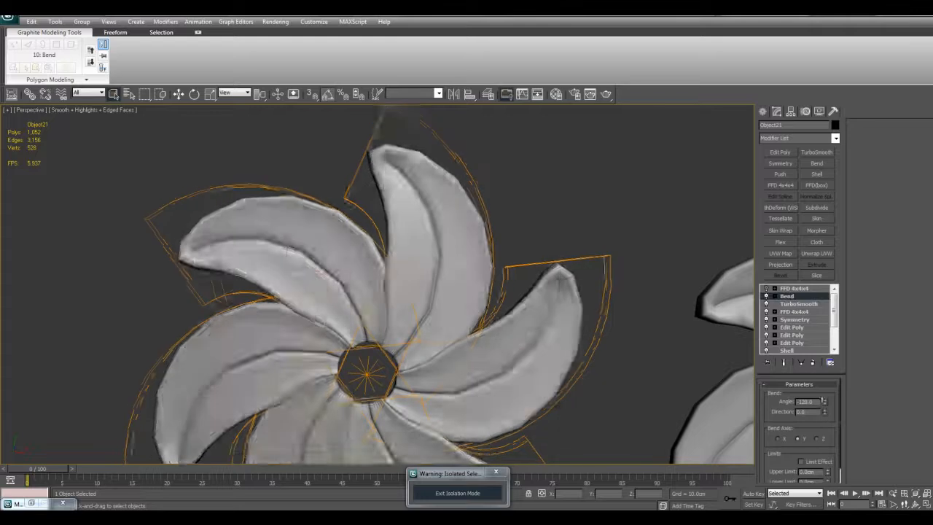
{"action": "left_click_drag", "start_coordinate": [823, 371], "coordinate": [802, 335]}
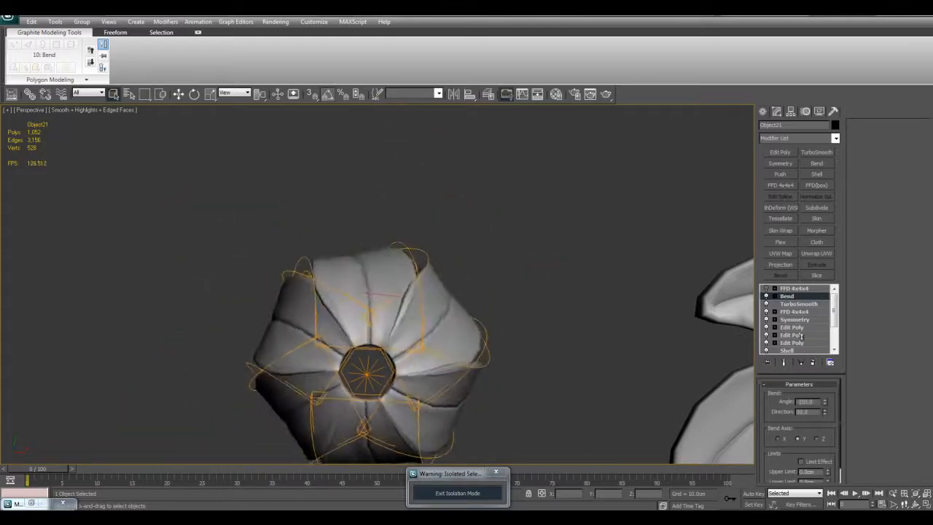
{"action": "scroll", "coordinate": [544, 322], "scroll_direction": "down", "scroll_amount": 4}
{"action": "middle_click_drag", "start_coordinate": [537, 315], "coordinate": [525, 298], "text": "alt"}
{"action": "middle_click_drag", "start_coordinate": [525, 299], "coordinate": [542, 280]}
{"action": "scroll", "coordinate": [543, 280], "scroll_direction": "up", "scroll_amount": 2}
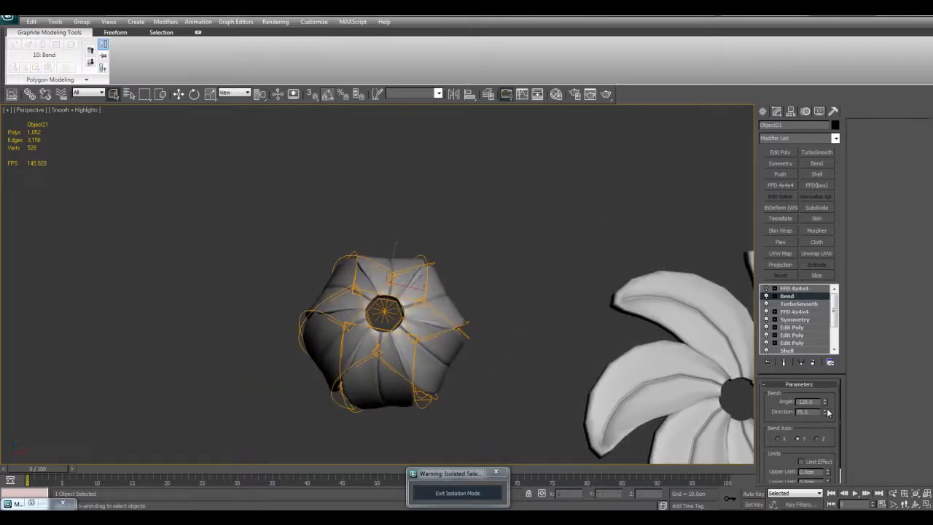
{"action": "middle_click_drag", "start_coordinate": [613, 312], "coordinate": [613, 327]}
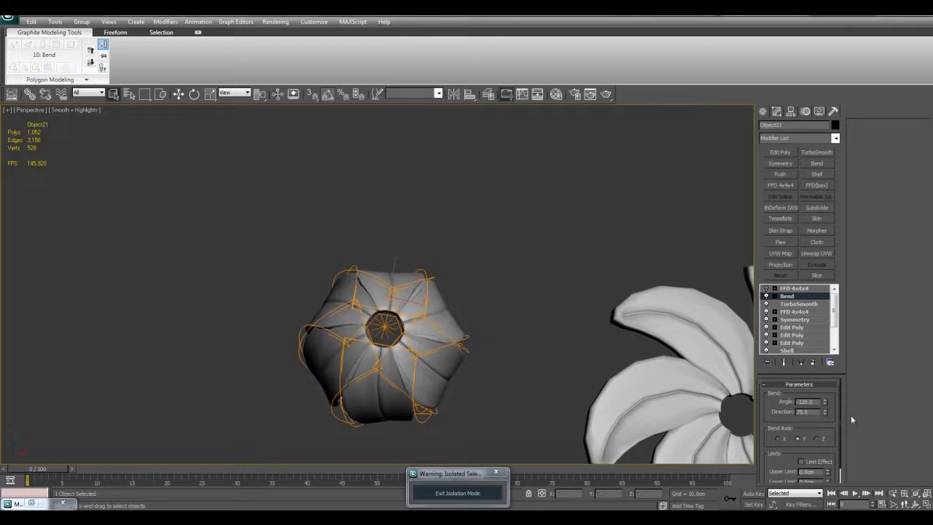
- Curl the newest flower's petals upward into a cup by setting the Bend direction to -90
{"action": "left_click_drag", "start_coordinate": [813, 386], "coordinate": [832, 64]}
{"action": "scroll", "coordinate": [598, 289], "scroll_direction": "down", "scroll_amount": 5}
{"action": "middle_click_drag", "start_coordinate": [593, 292], "coordinate": [561, 258], "text": "alt"}
{"action": "scroll", "coordinate": [598, 283], "scroll_direction": "up", "scroll_amount": 6}
{"action": "scroll", "coordinate": [597, 285], "scroll_direction": "down", "scroll_amount": 5}
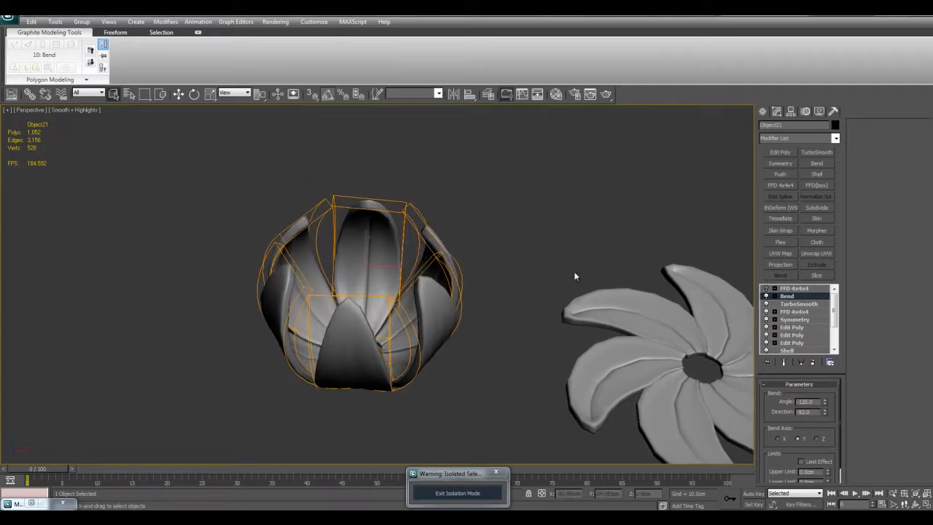
{"action": "scroll", "coordinate": [573, 275], "scroll_direction": "up", "scroll_amount": 2}
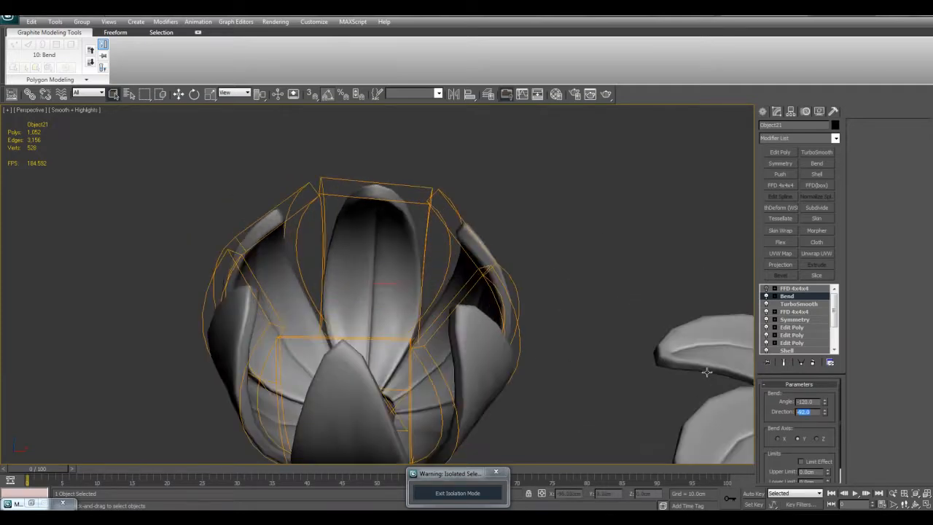
{"action": "type", "text": "-90"}
{"action": "key", "text": "Return"}
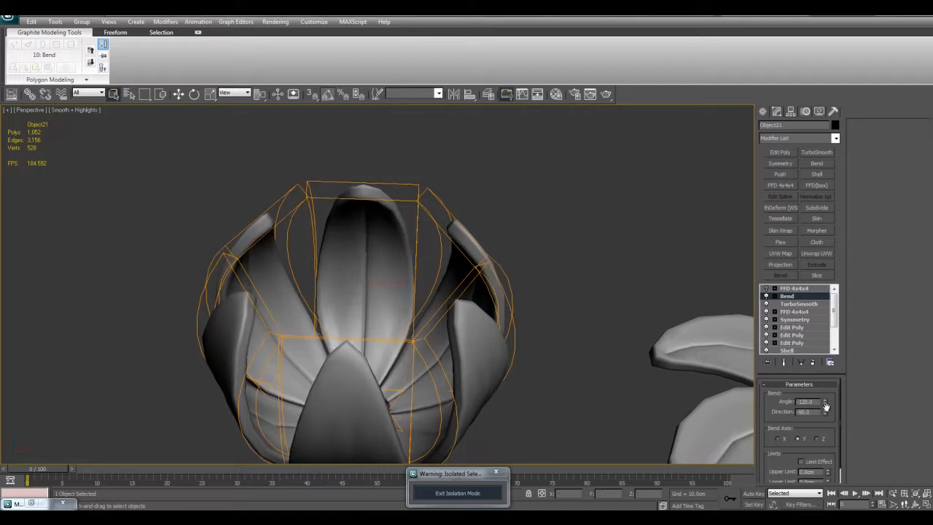
- Vary the Bend angle to close the newest flower's petals into a bud, and open them out flat again
{"action": "left_click_drag", "start_coordinate": [827, 406], "coordinate": [818, 38]}
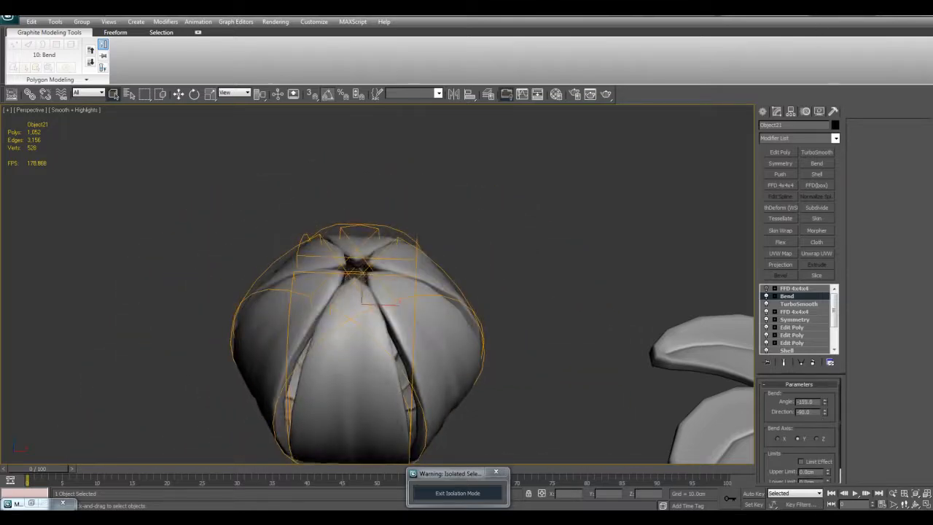
{"action": "scroll", "coordinate": [613, 247], "scroll_direction": "down", "scroll_amount": 5}
{"action": "middle_click_drag", "start_coordinate": [613, 248], "coordinate": [576, 329], "text": "alt"}
{"action": "scroll", "coordinate": [545, 331], "scroll_direction": "up", "scroll_amount": 4}
{"action": "key", "text": "F4"}
{"action": "left_click_drag", "start_coordinate": [826, 403], "coordinate": [835, 268]}
- Examine the newest flower alongside the neighbouring variants and the small flower, with edged faces on and off
{"action": "scroll", "coordinate": [147, 72], "scroll_direction": "down", "scroll_amount": 1}
{"action": "middle_click_drag", "start_coordinate": [476, 340], "coordinate": [379, 339], "text": "alt"}
{"action": "scroll", "coordinate": [596, 390], "scroll_direction": "down", "scroll_amount": 5}
{"action": "middle_click_drag", "start_coordinate": [595, 389], "coordinate": [563, 391]}
{"action": "scroll", "coordinate": [562, 391], "scroll_direction": "down", "scroll_amount": 2}
{"action": "left_click", "coordinate": [563, 390]}
{"action": "scroll", "coordinate": [503, 324], "scroll_direction": "up", "scroll_amount": 5}
{"action": "middle_click_drag", "start_coordinate": [500, 323], "coordinate": [489, 325], "text": "alt"}
{"action": "middle_click_drag", "start_coordinate": [489, 325], "coordinate": [391, 288]}
{"action": "scroll", "coordinate": [596, 317], "scroll_direction": "down", "scroll_amount": 2}
{"action": "scroll", "coordinate": [522, 321], "scroll_direction": "up", "scroll_amount": 2}
{"action": "key", "text": "F4"}
{"action": "scroll", "coordinate": [463, 267], "scroll_direction": "up", "scroll_amount": 5}
{"action": "left_click", "coordinate": [450, 267]}
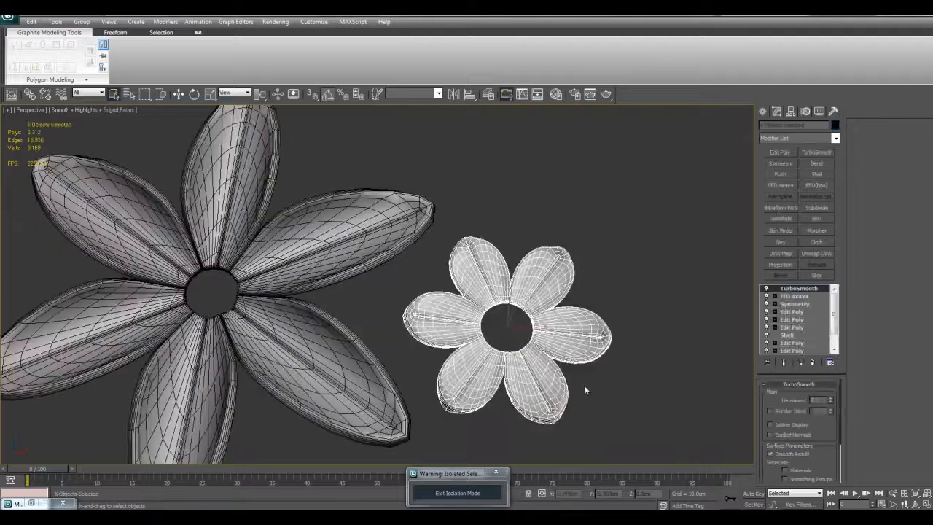
- Compare all four flower designs side by side in smooth shading with nothing selected
{"action": "key", "text": "F4"}
{"action": "middle_click_drag", "start_coordinate": [528, 357], "coordinate": [704, 350]}
{"action": "middle_click_drag", "start_coordinate": [362, 276], "coordinate": [421, 293]}
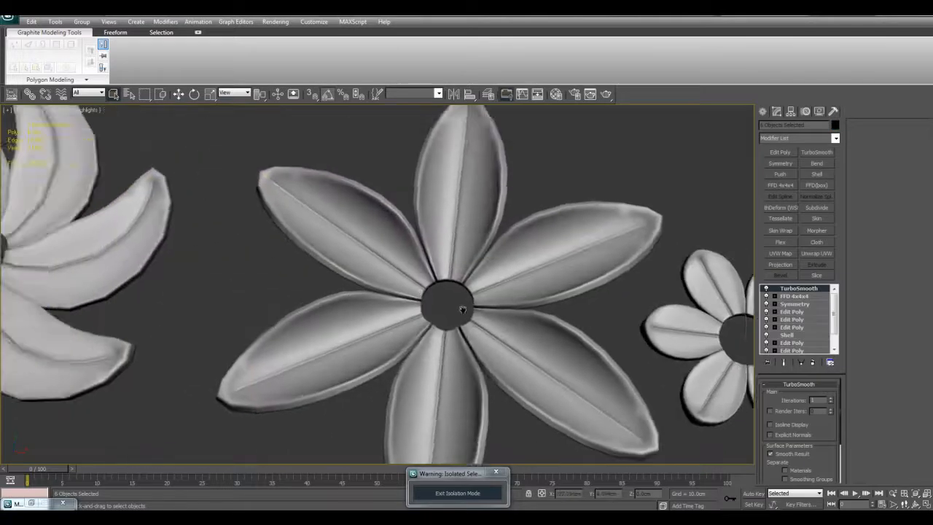
{"action": "scroll", "coordinate": [421, 293], "scroll_direction": "down", "scroll_amount": 3}
{"action": "middle_click_drag", "start_coordinate": [499, 302], "coordinate": [707, 325]}
{"action": "left_click", "coordinate": [485, 183]}
{"action": "middle_click_drag", "start_coordinate": [485, 183], "coordinate": [366, 173]}
{"action": "scroll", "coordinate": [445, 223], "scroll_direction": "down", "scroll_amount": 2}
{"action": "middle_click_drag", "start_coordinate": [445, 223], "coordinate": [479, 228]}
{"action": "scroll", "coordinate": [475, 232], "scroll_direction": "up", "scroll_amount": 2}
{"action": "key", "text": "F4"}
{"action": "key", "text": "F4"}
{"action": "scroll", "coordinate": [501, 193], "scroll_direction": "down", "scroll_amount": 2}
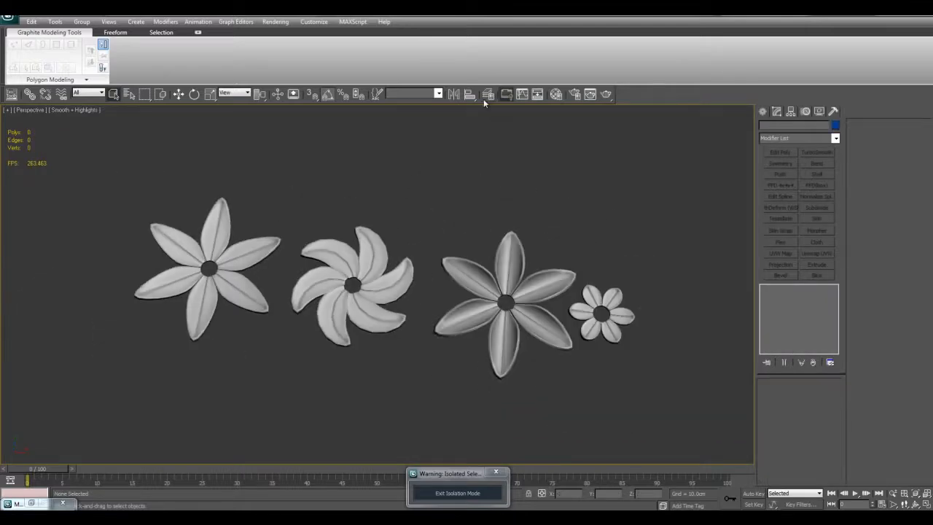
- Create a new layer named "extra designs" in the Layer Manager
{"action": "left_click_drag", "start_coordinate": [926, 26], "coordinate": [527, 94]}
{"action": "middle_click_drag", "start_coordinate": [301, 205], "coordinate": [218, 209]}
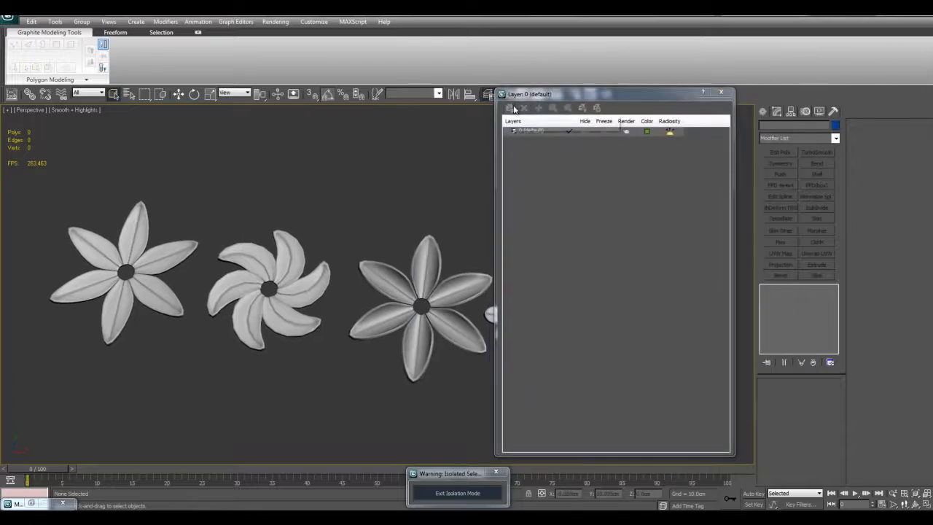
{"action": "left_click", "coordinate": [514, 108]}
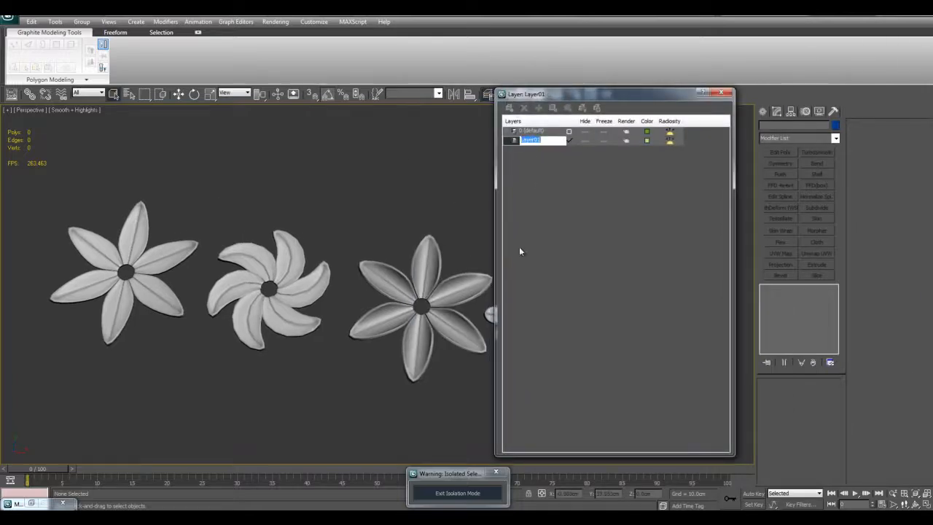
{"action": "type", "text": "extra designs"}
{"action": "key", "text": "Return"}
- Add the three large flower variants to the "extra designs" layer and hide that layer, keeping only the small flower in view
{"action": "scroll", "coordinate": [357, 270], "scroll_direction": "down", "scroll_amount": 3}
{"action": "left_click_drag", "start_coordinate": [146, 179], "coordinate": [426, 332]}
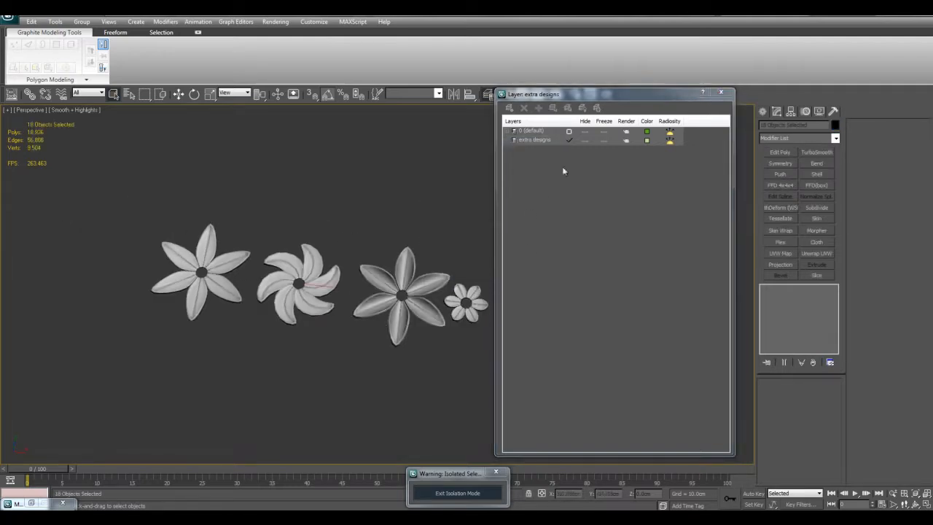
{"action": "left_click", "coordinate": [544, 143]}
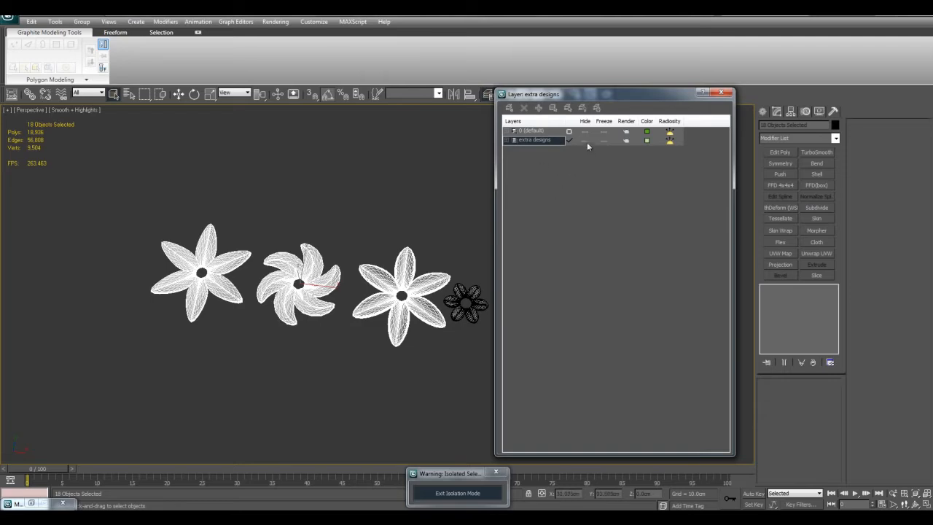
{"action": "left_click", "coordinate": [586, 141]}
{"action": "middle_click_drag", "start_coordinate": [356, 245], "coordinate": [253, 263]}
{"action": "scroll", "coordinate": [254, 263], "scroll_direction": "up", "scroll_amount": 4}
{"action": "middle_click_drag", "start_coordinate": [380, 305], "coordinate": [410, 258]}
{"action": "scroll", "coordinate": [417, 256], "scroll_direction": "up", "scroll_amount": 2}
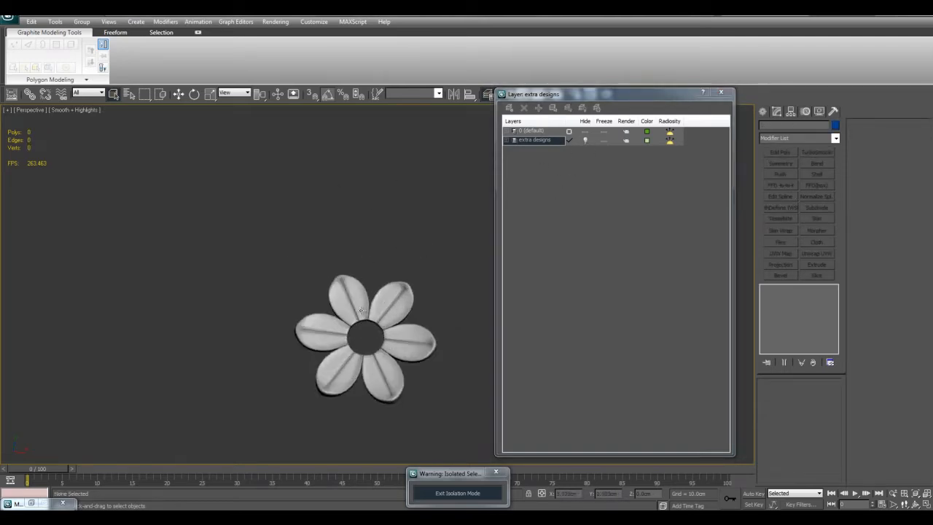
- Make the 0 (default) layer current and clear the Layer Manager out of the viewport
{"action": "left_click", "coordinate": [569, 131]}
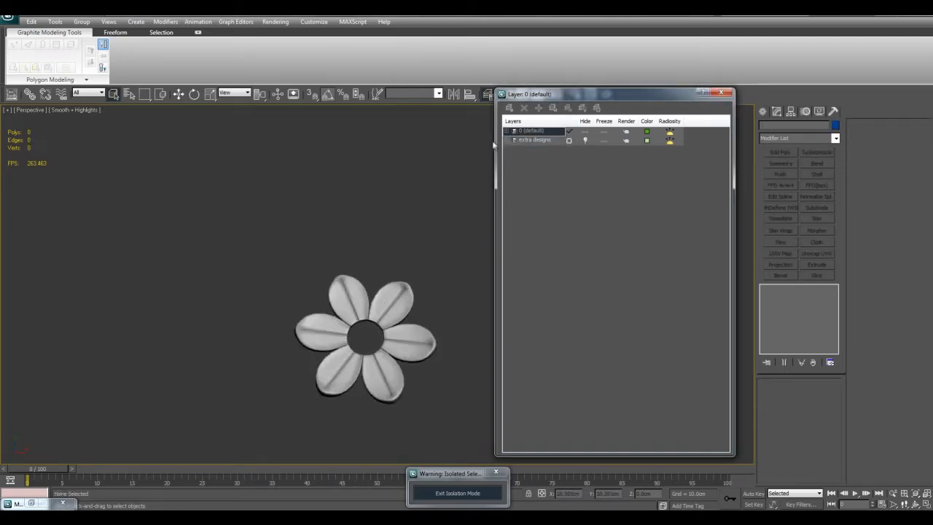
{"action": "middle_click_drag", "start_coordinate": [371, 211], "coordinate": [370, 209]}
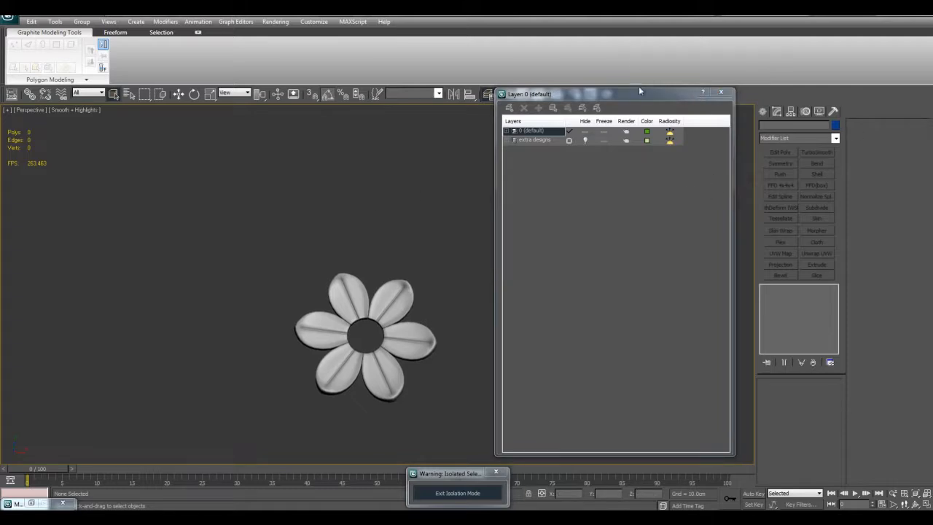
{"action": "left_click_drag", "start_coordinate": [637, 96], "coordinate": [932, 95]}
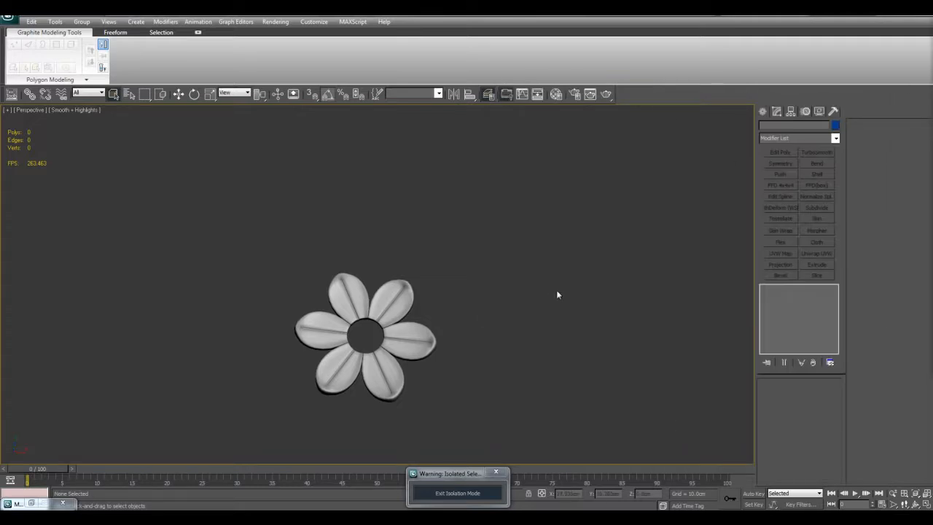
- Examine the small six-petal flower's mesh with edged faces shown
{"action": "scroll", "coordinate": [548, 298], "scroll_direction": "up", "scroll_amount": 8}
{"action": "key", "text": "F4"}
{"action": "left_click", "coordinate": [541, 314]}
{"action": "middle_click_drag", "start_coordinate": [668, 308], "coordinate": [662, 337]}
{"action": "left_click", "coordinate": [622, 253]}
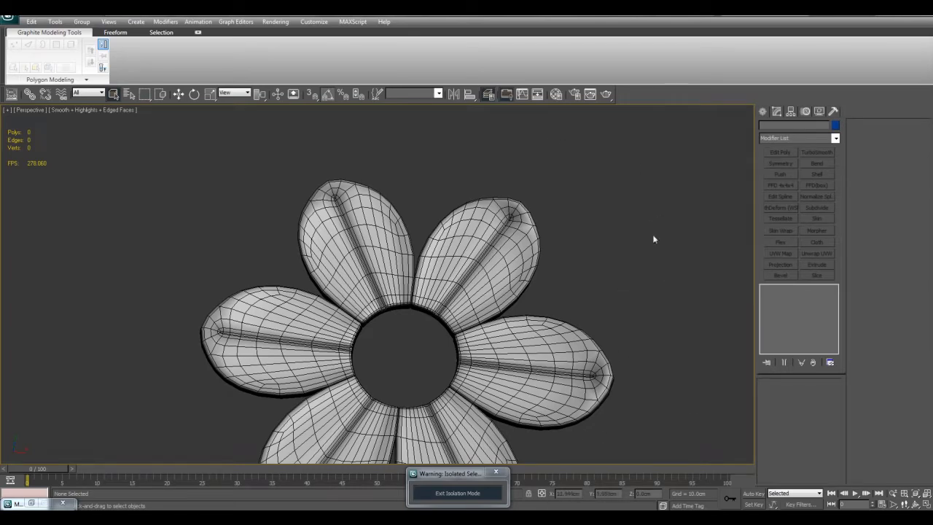
{"action": "scroll", "coordinate": [654, 239], "scroll_direction": "down", "scroll_amount": 5}
{"action": "scroll", "coordinate": [590, 275], "scroll_direction": "up", "scroll_amount": 2}
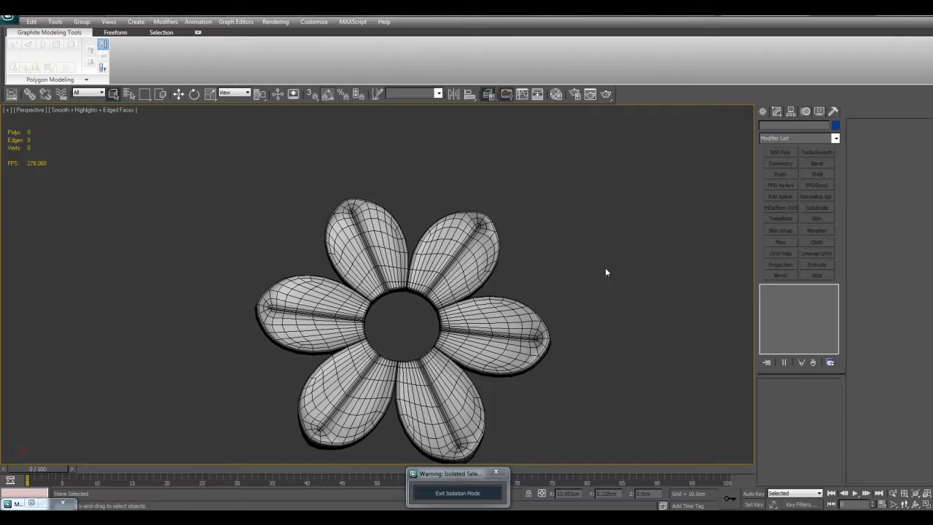